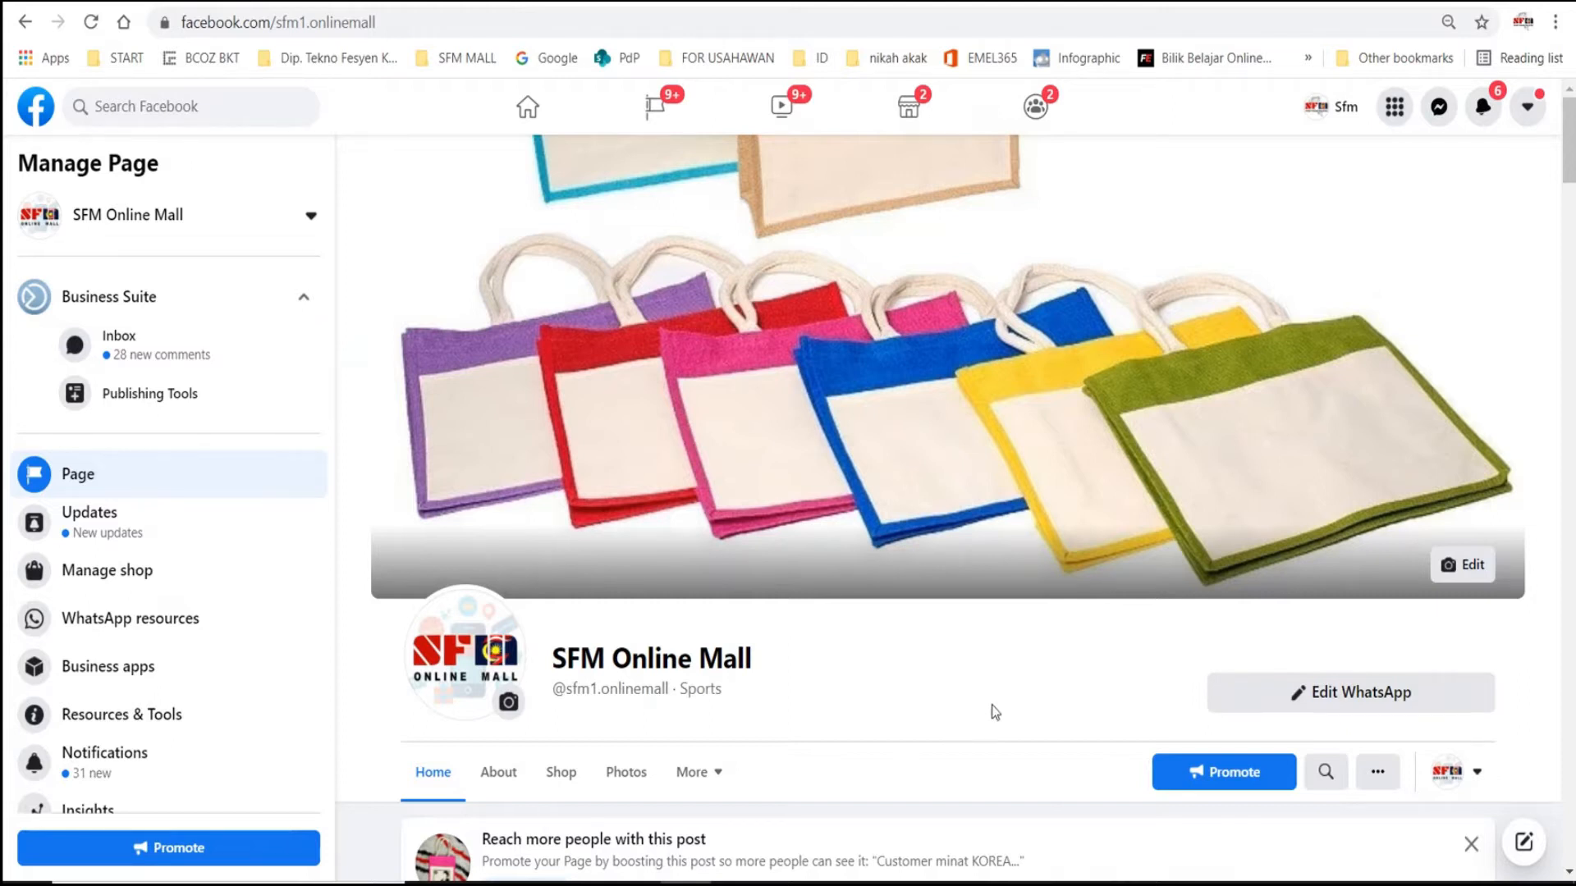
- Expand the full text of the jute bag post on the SFM Online Mall page
{"action": "scroll", "coordinate": [1024, 682], "scroll_direction": "down", "scroll_amount": 10}
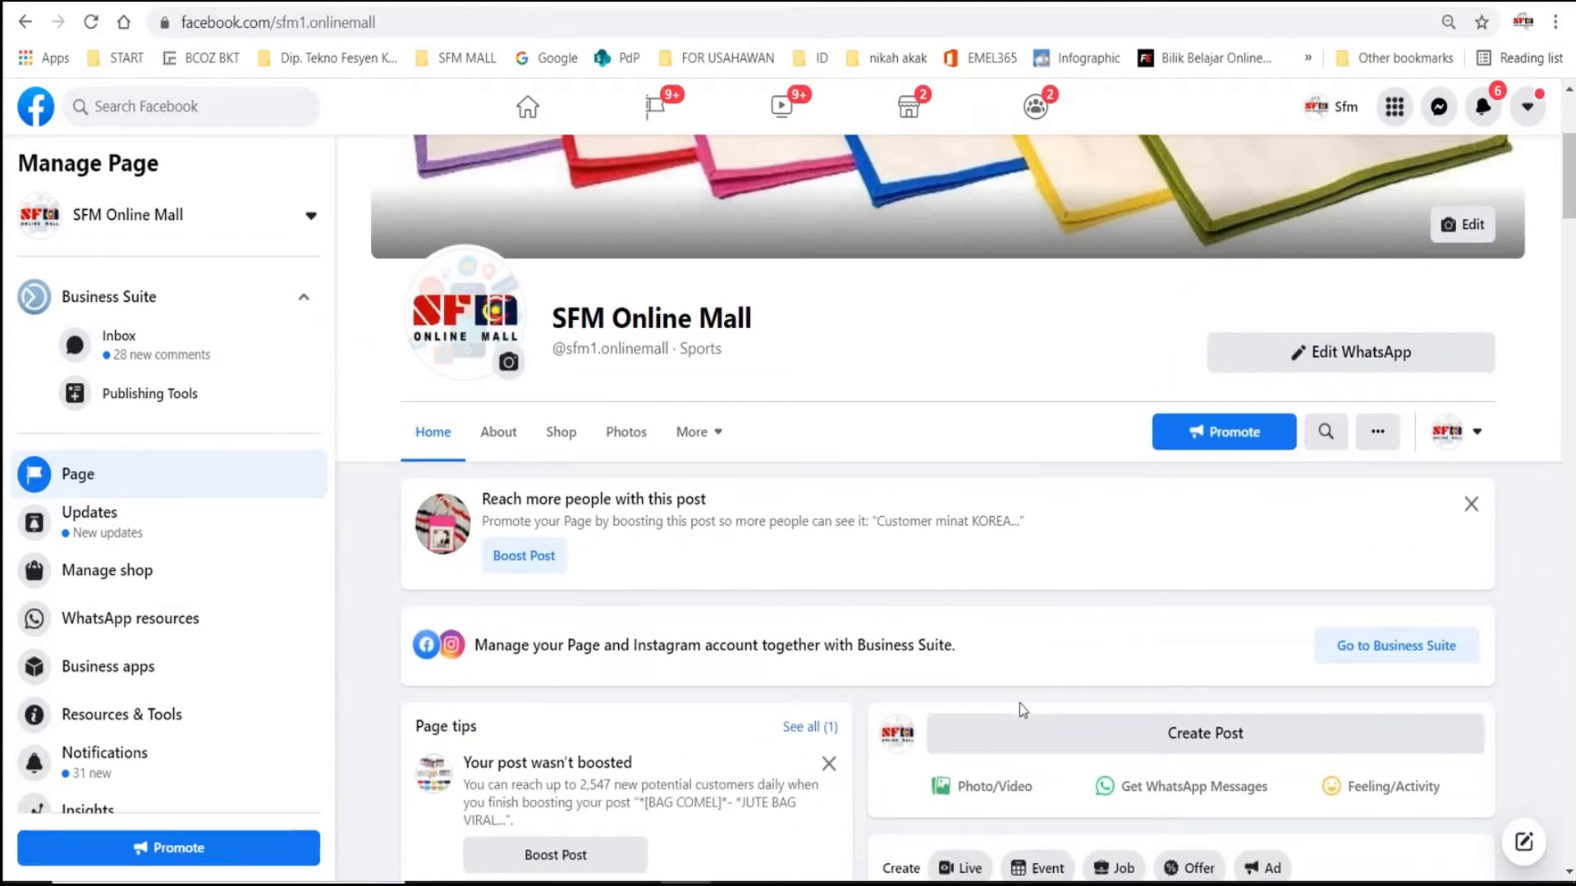
{"action": "scroll", "coordinate": [975, 678], "scroll_direction": "down", "scroll_amount": 2}
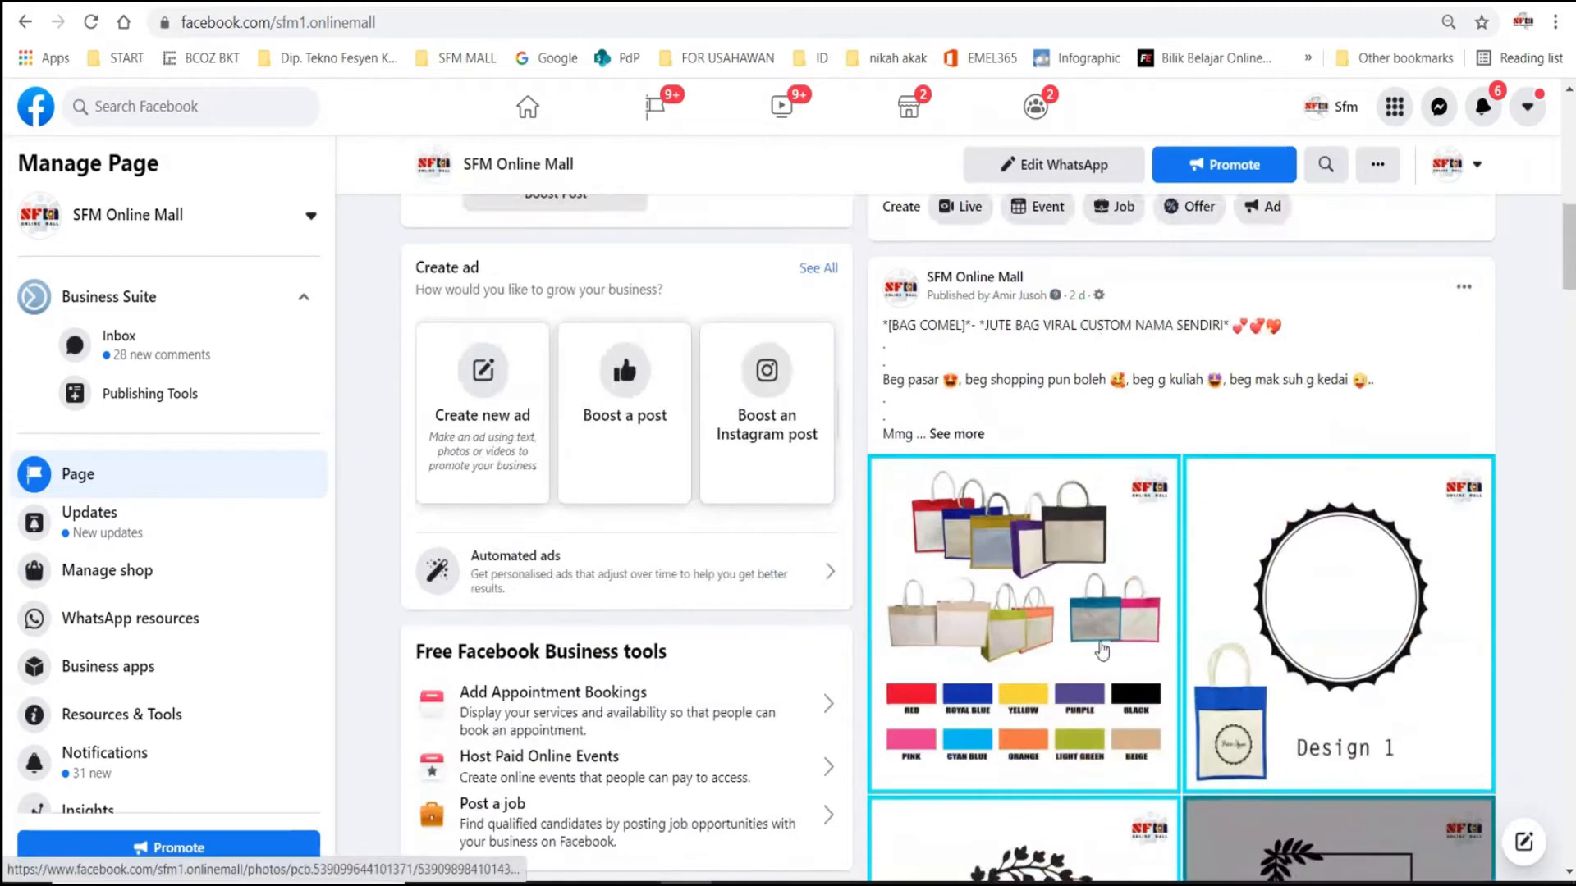
{"action": "left_click", "coordinate": [956, 434]}
{"action": "scroll", "coordinate": [1285, 584], "scroll_direction": "down", "scroll_amount": 1}
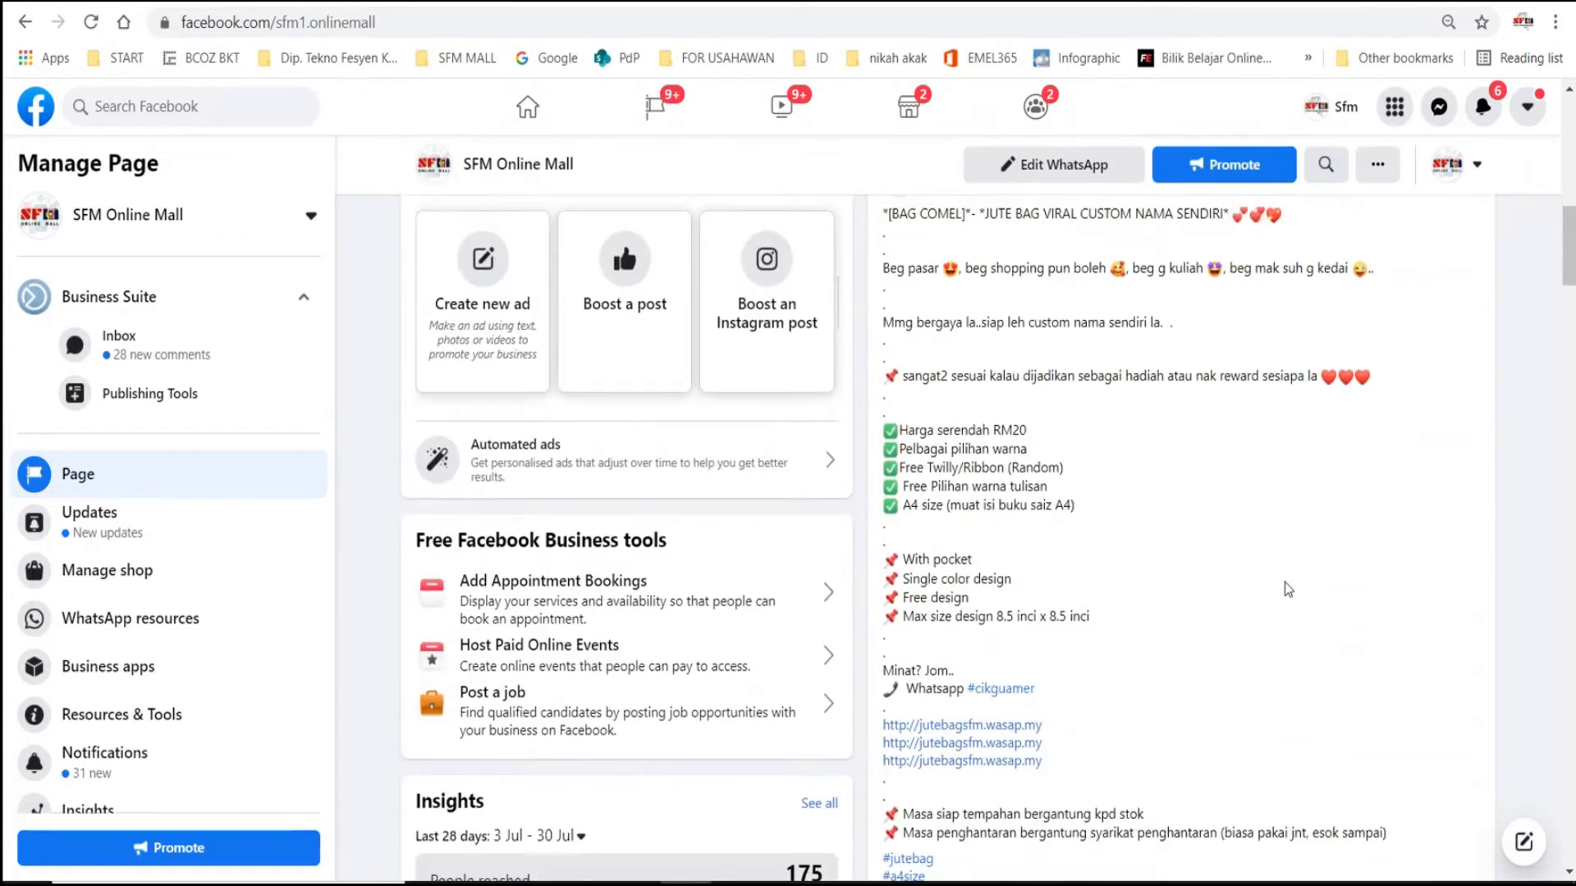
{"action": "scroll", "coordinate": [1284, 583], "scroll_direction": "up", "scroll_amount": 1}
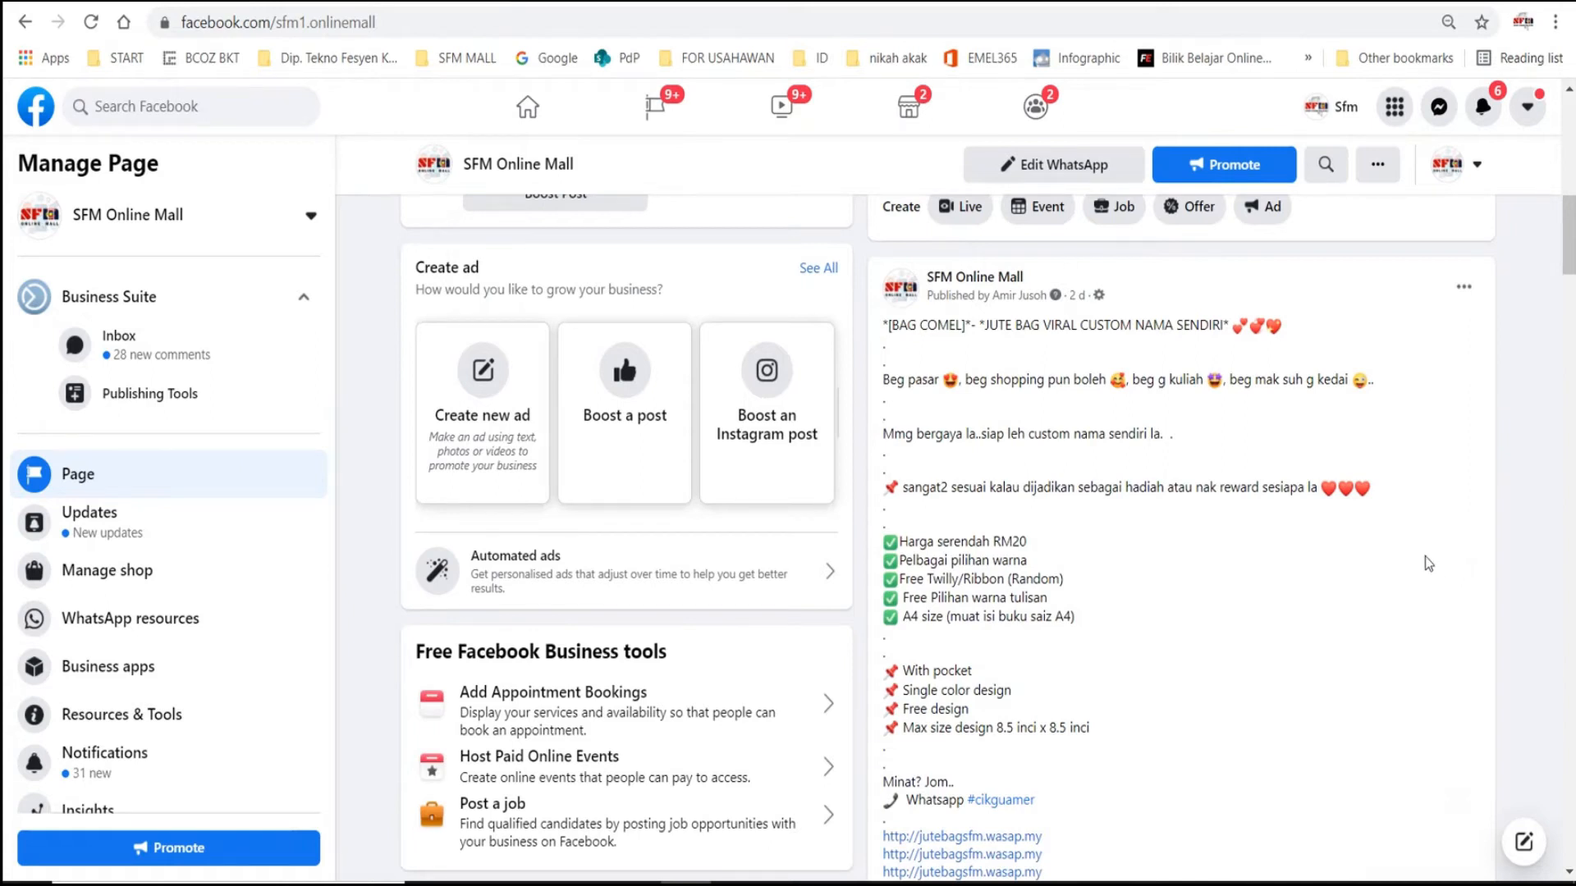
- Review the jute bag post's product details, order links, hashtags and design photos
{"action": "scroll", "coordinate": [1426, 598], "scroll_direction": "down", "scroll_amount": 3}
{"action": "scroll", "coordinate": [1445, 646], "scroll_direction": "down", "scroll_amount": 1}
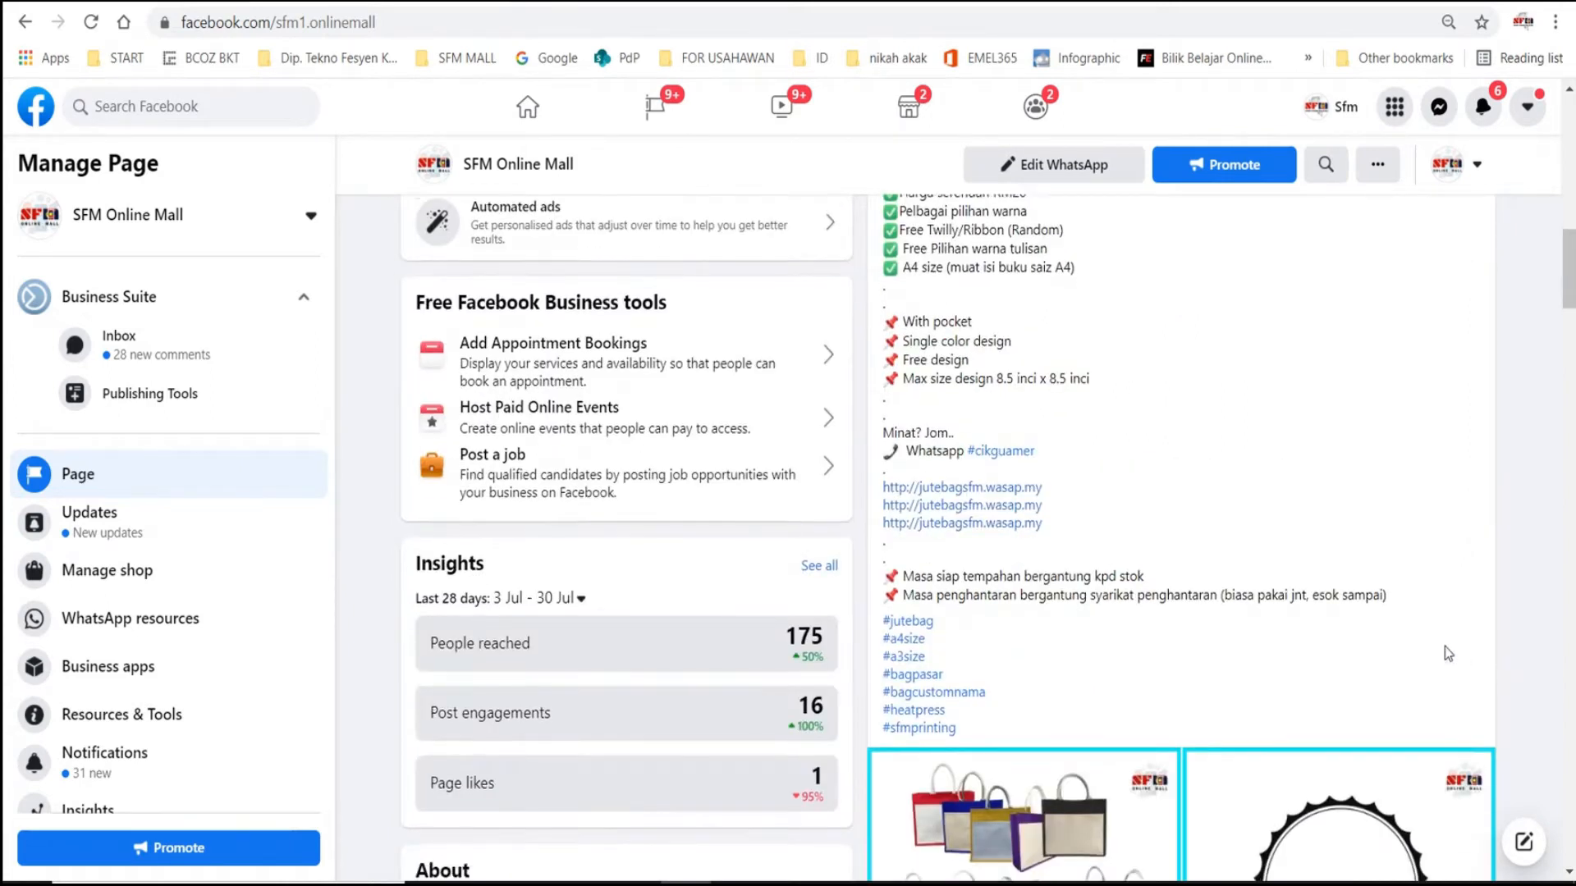
{"action": "scroll", "coordinate": [1453, 612], "scroll_direction": "down", "scroll_amount": 3}
{"action": "scroll", "coordinate": [1262, 585], "scroll_direction": "down", "scroll_amount": 2}
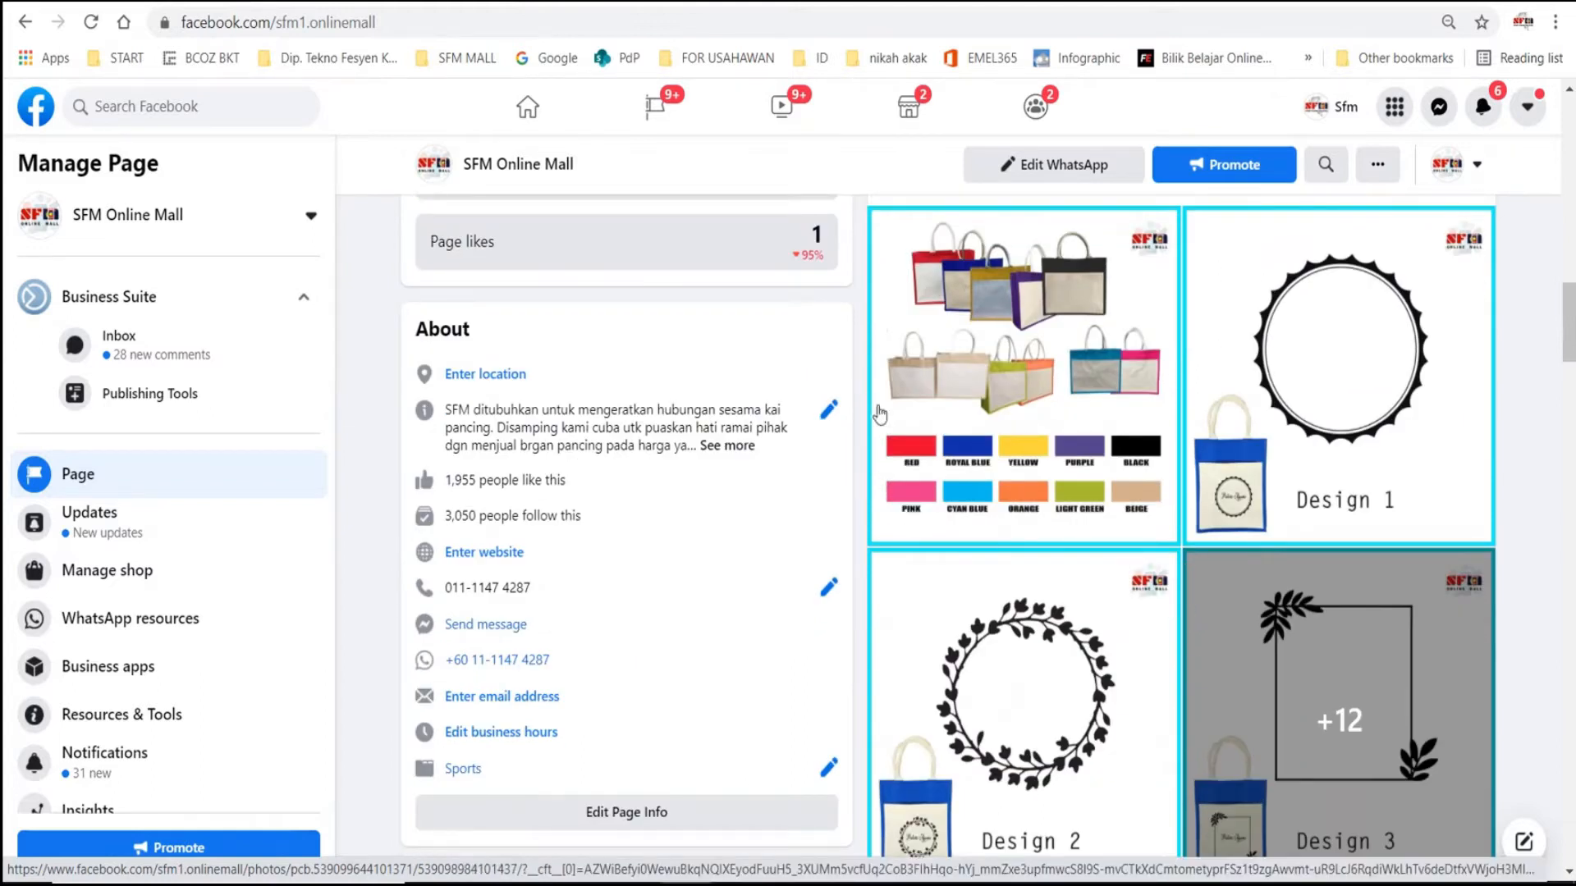
{"action": "scroll", "coordinate": [1443, 374], "scroll_direction": "down", "scroll_amount": 1}
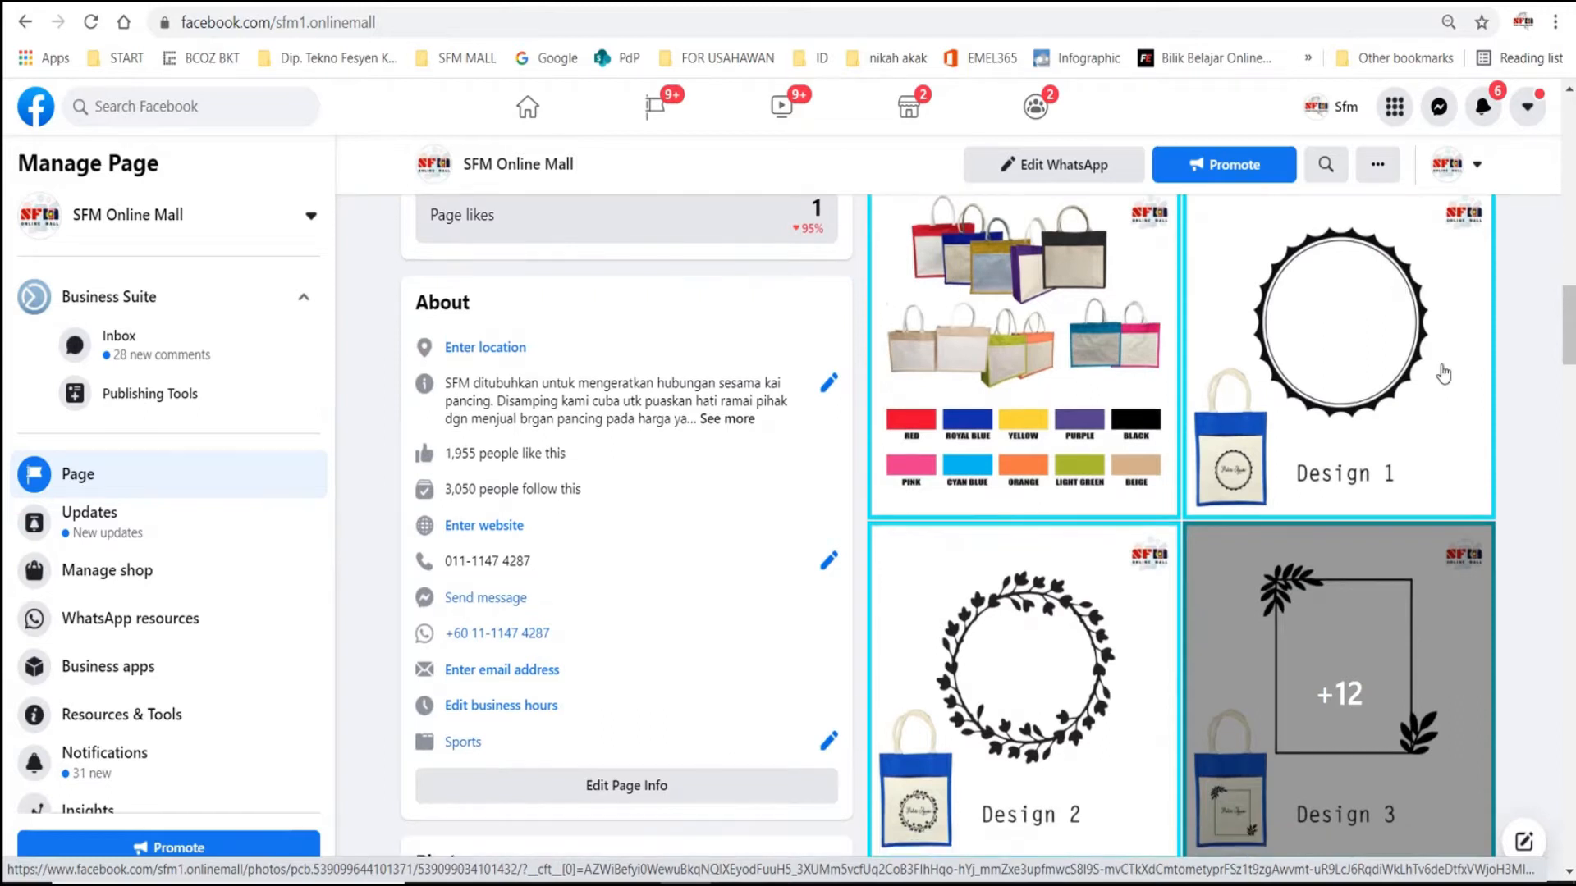
{"action": "scroll", "coordinate": [1442, 374], "scroll_direction": "down", "scroll_amount": 1}
{"action": "scroll", "coordinate": [1313, 460], "scroll_direction": "up", "scroll_amount": 5}
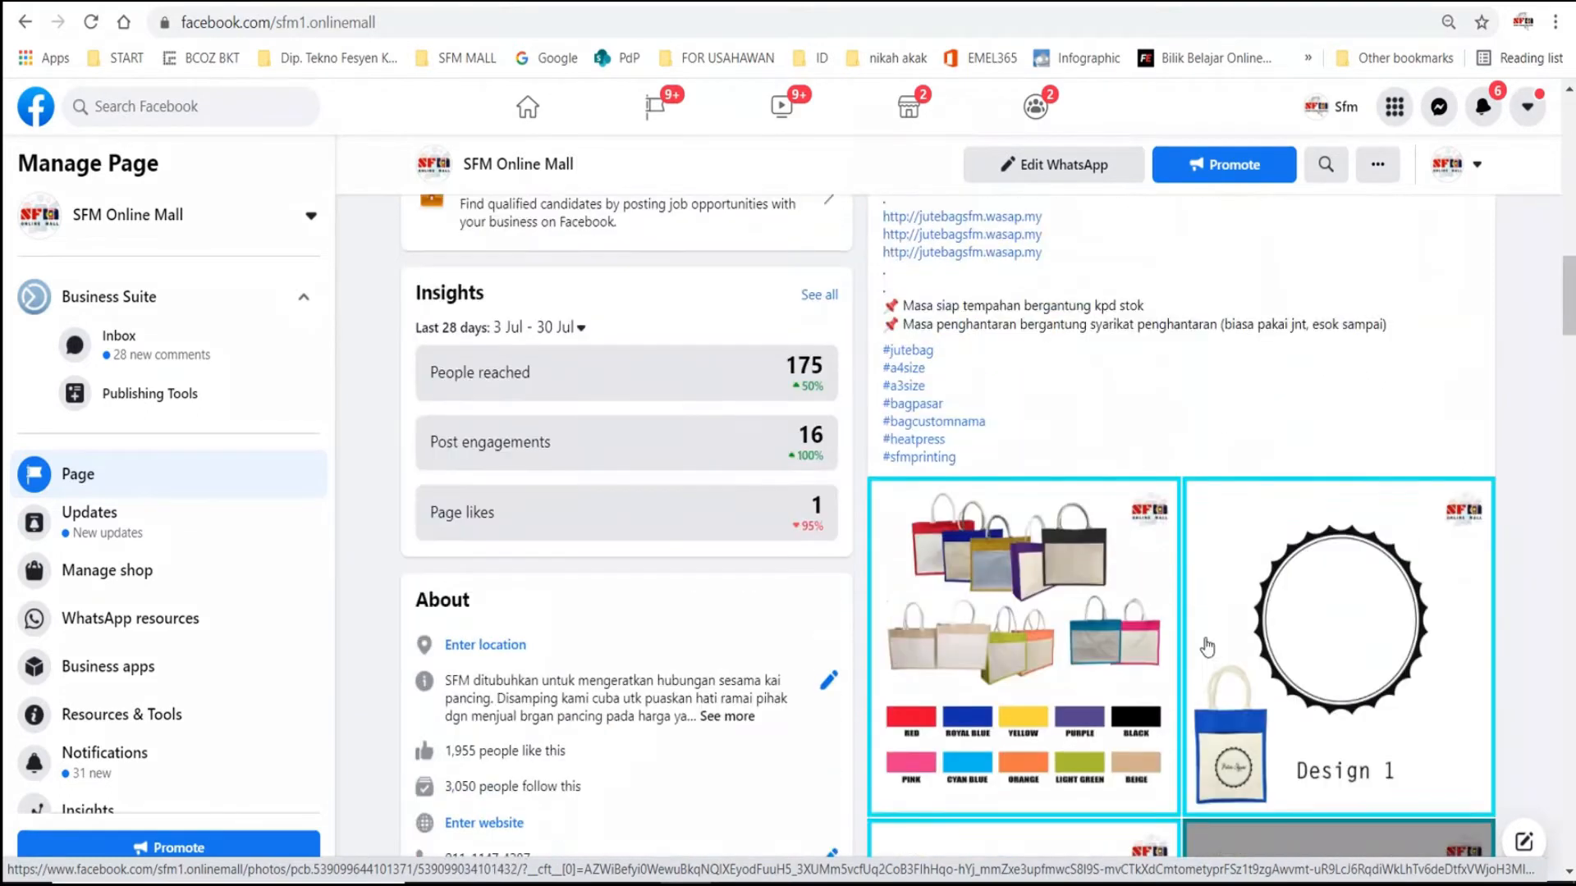
{"action": "scroll", "coordinate": [1213, 641], "scroll_direction": "up", "scroll_amount": 10}
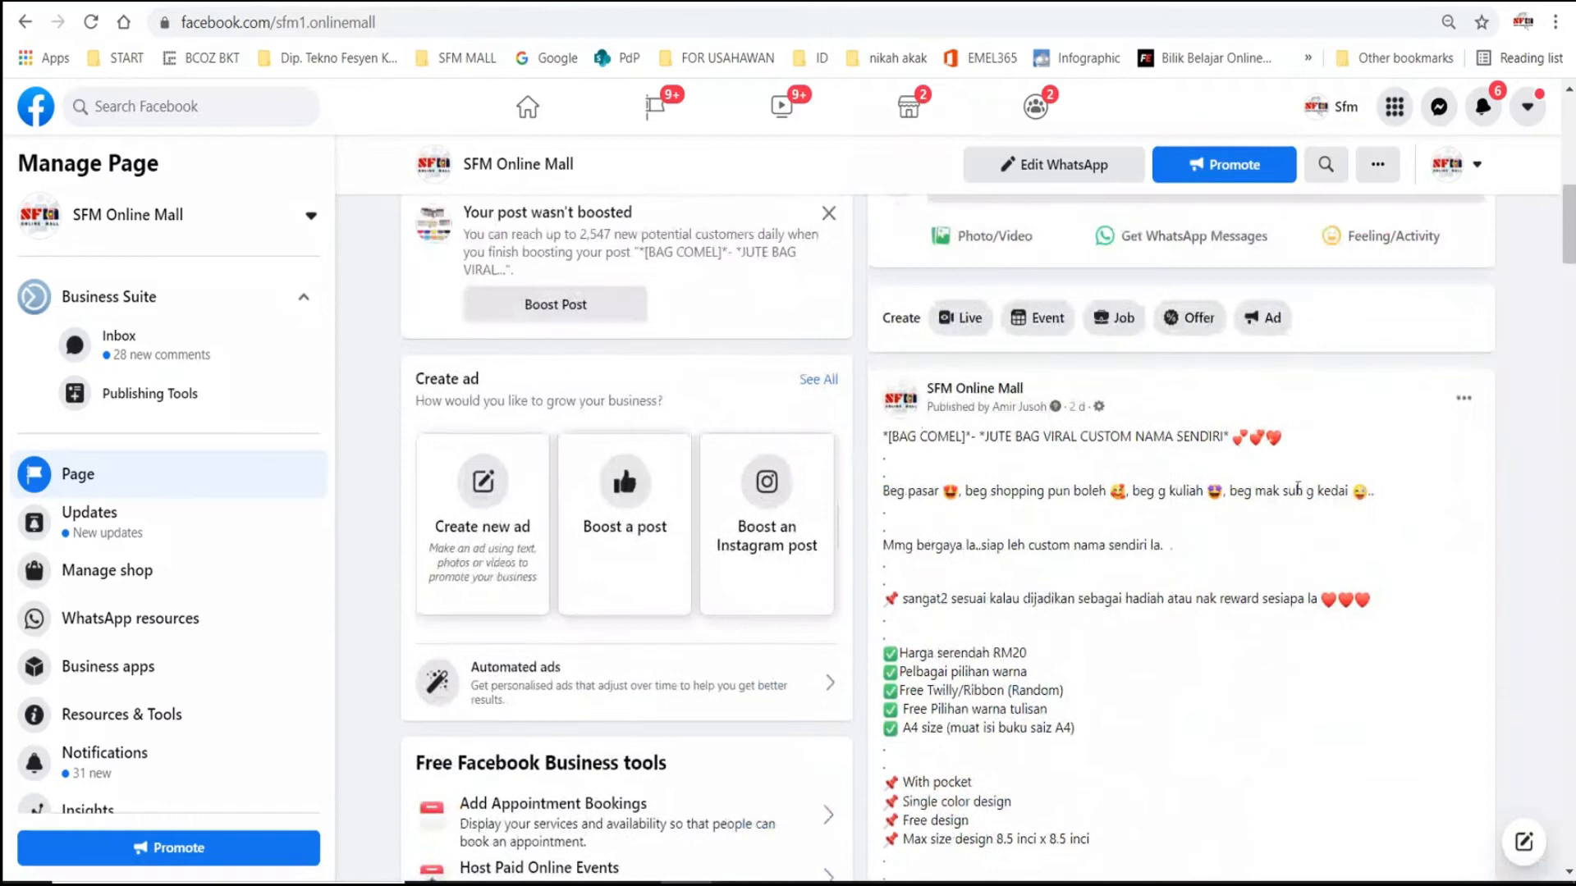
- Re-read the jute bag post's description and examine its reach, engagement and boost section
{"action": "scroll", "coordinate": [1297, 490], "scroll_direction": "down", "scroll_amount": 1}
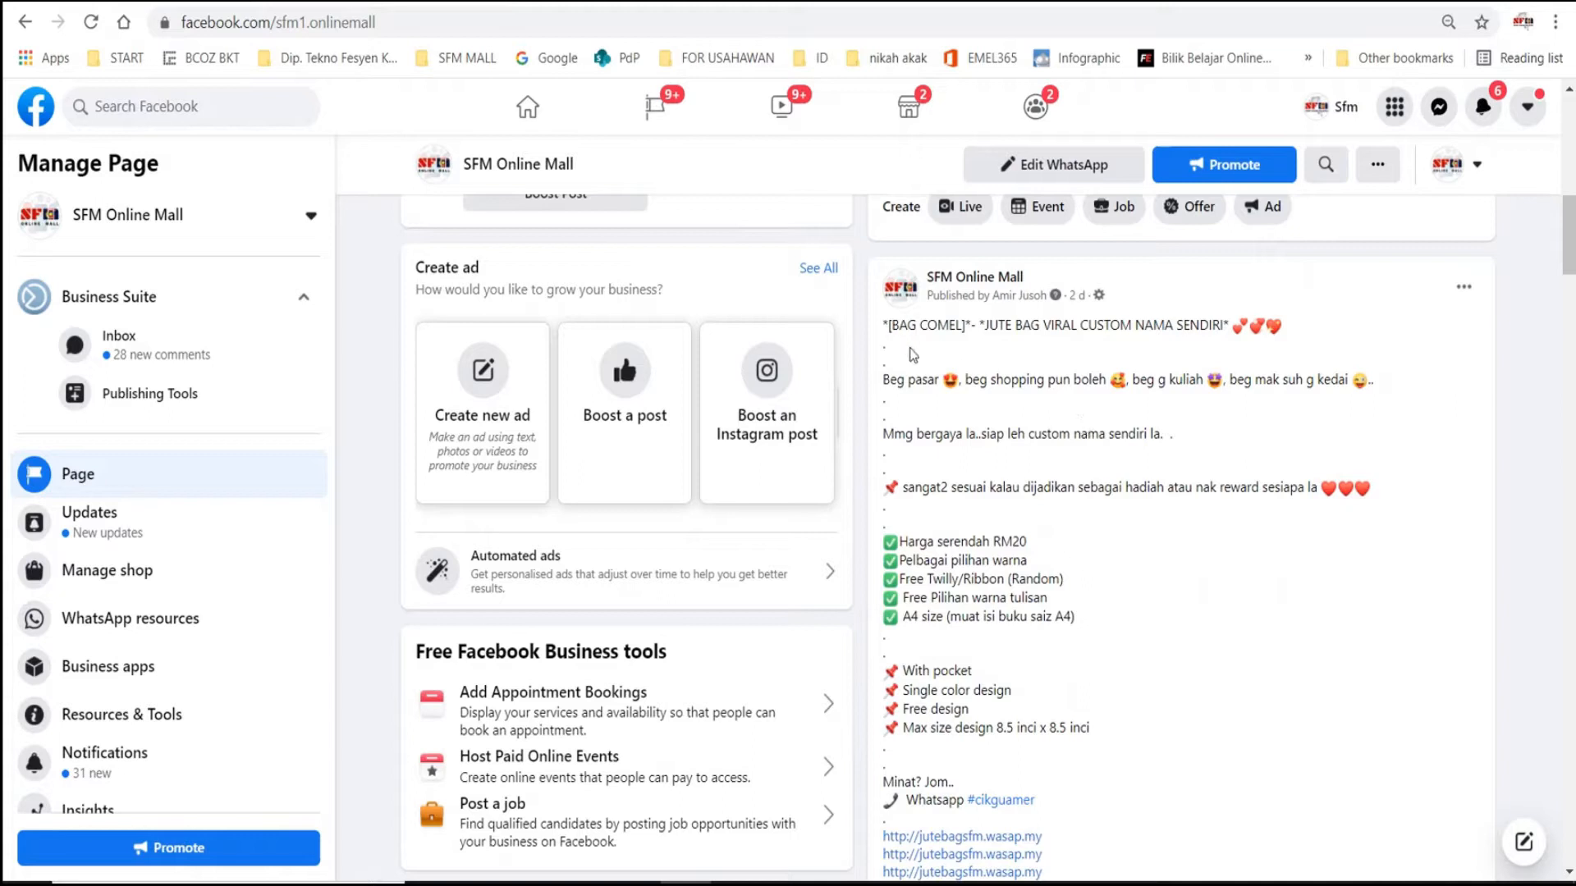
{"action": "scroll", "coordinate": [1066, 412], "scroll_direction": "down", "scroll_amount": 7}
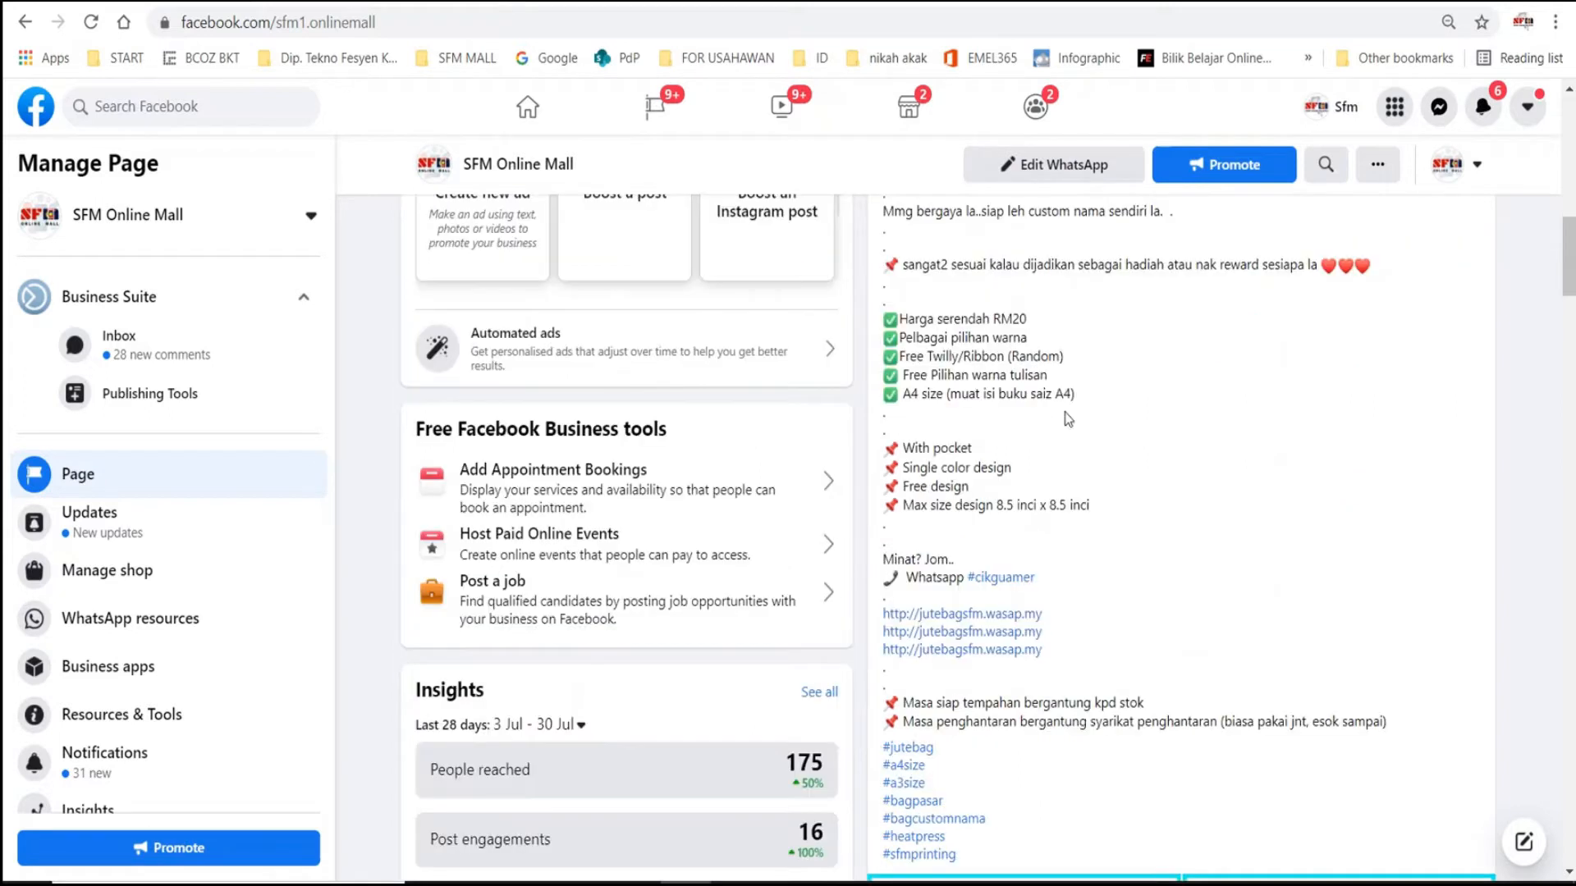
{"action": "scroll", "coordinate": [1072, 680], "scroll_direction": "up", "scroll_amount": 8}
{"action": "scroll", "coordinate": [977, 512], "scroll_direction": "up", "scroll_amount": 5}
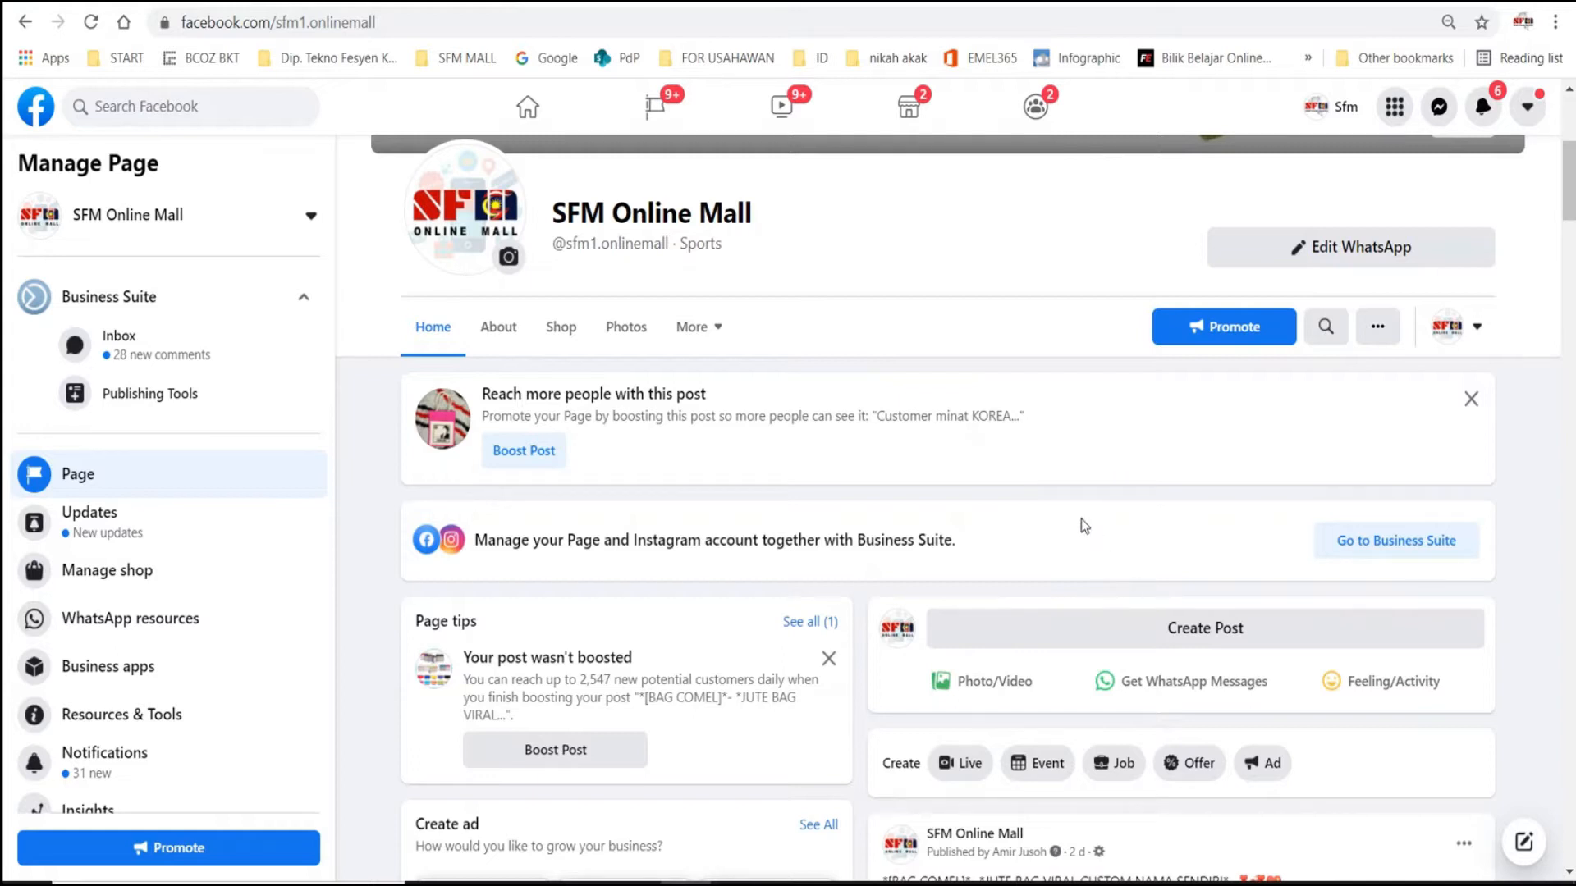
{"action": "scroll", "coordinate": [1081, 518], "scroll_direction": "down", "scroll_amount": 3}
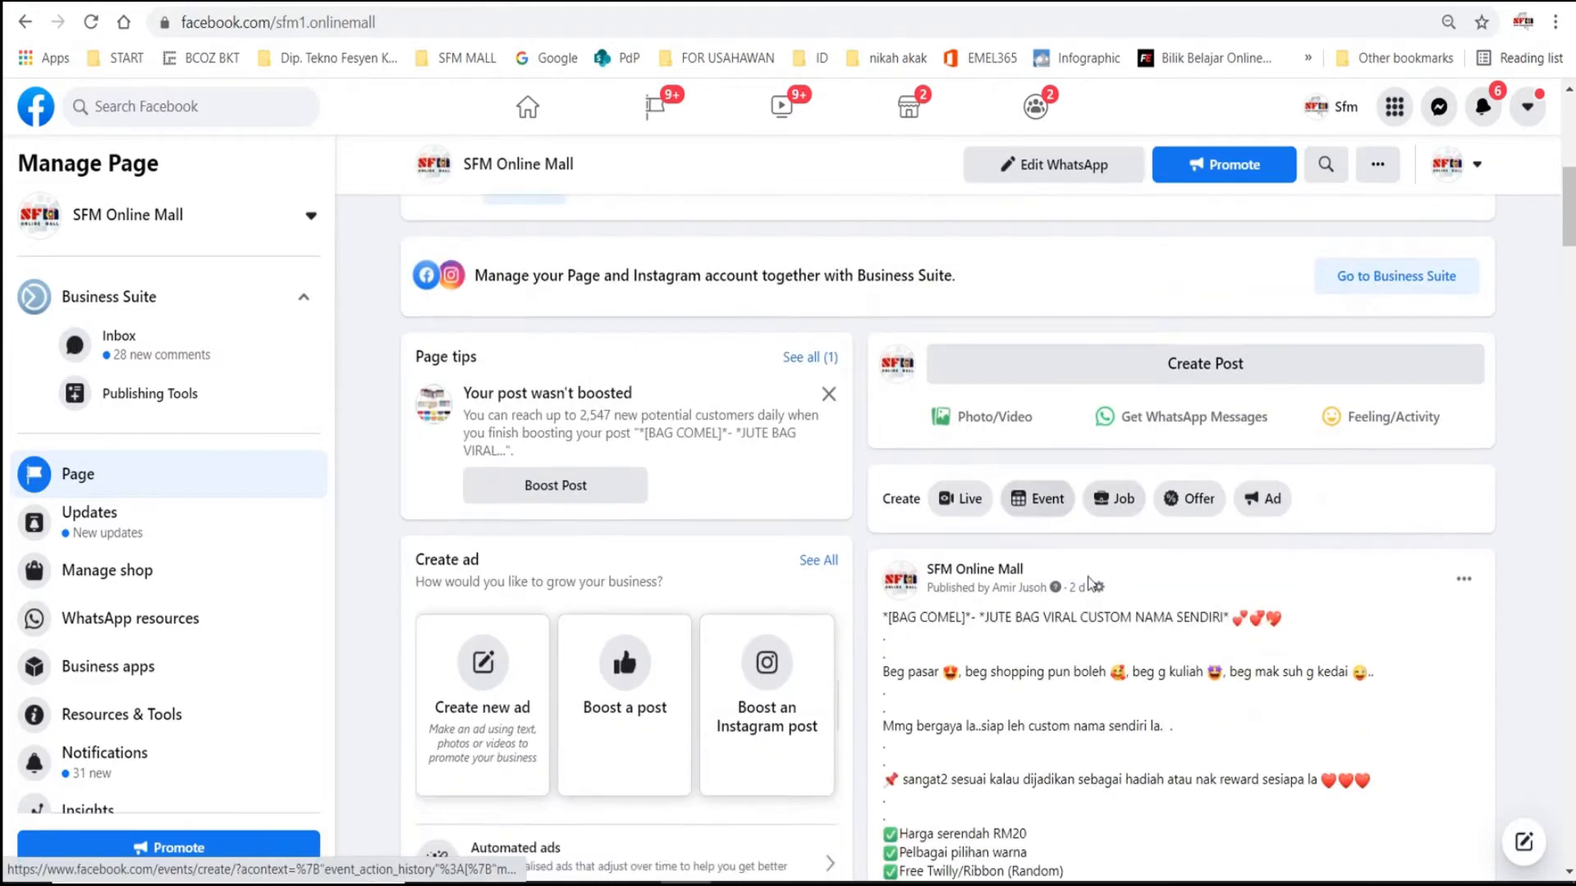
{"action": "scroll", "coordinate": [1089, 581], "scroll_direction": "down", "scroll_amount": 15}
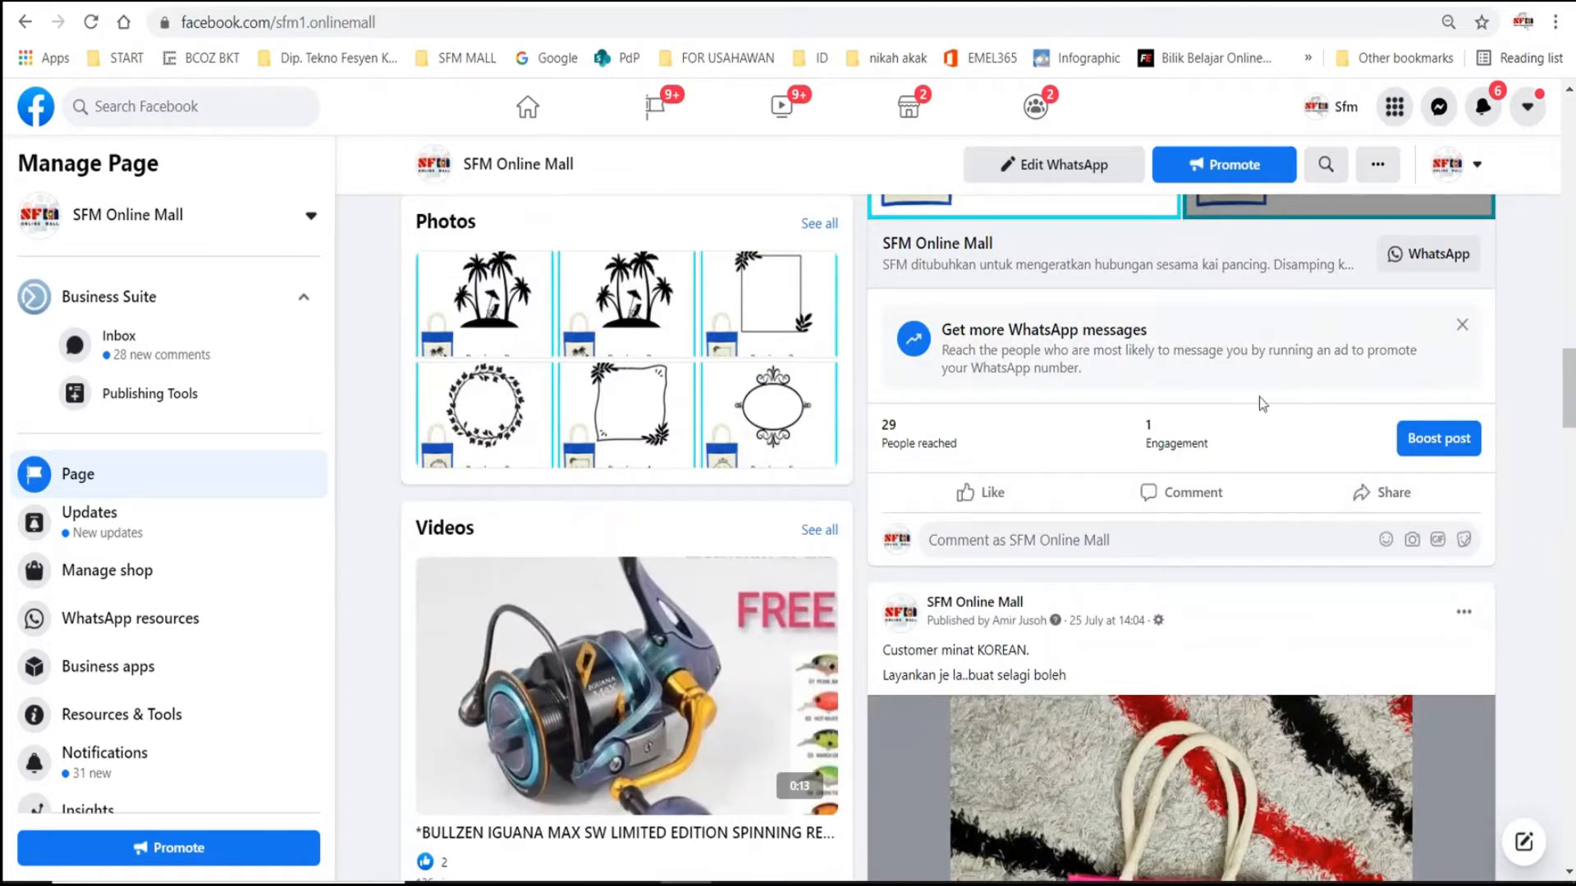
{"action": "scroll", "coordinate": [1266, 434], "scroll_direction": "up", "scroll_amount": 1}
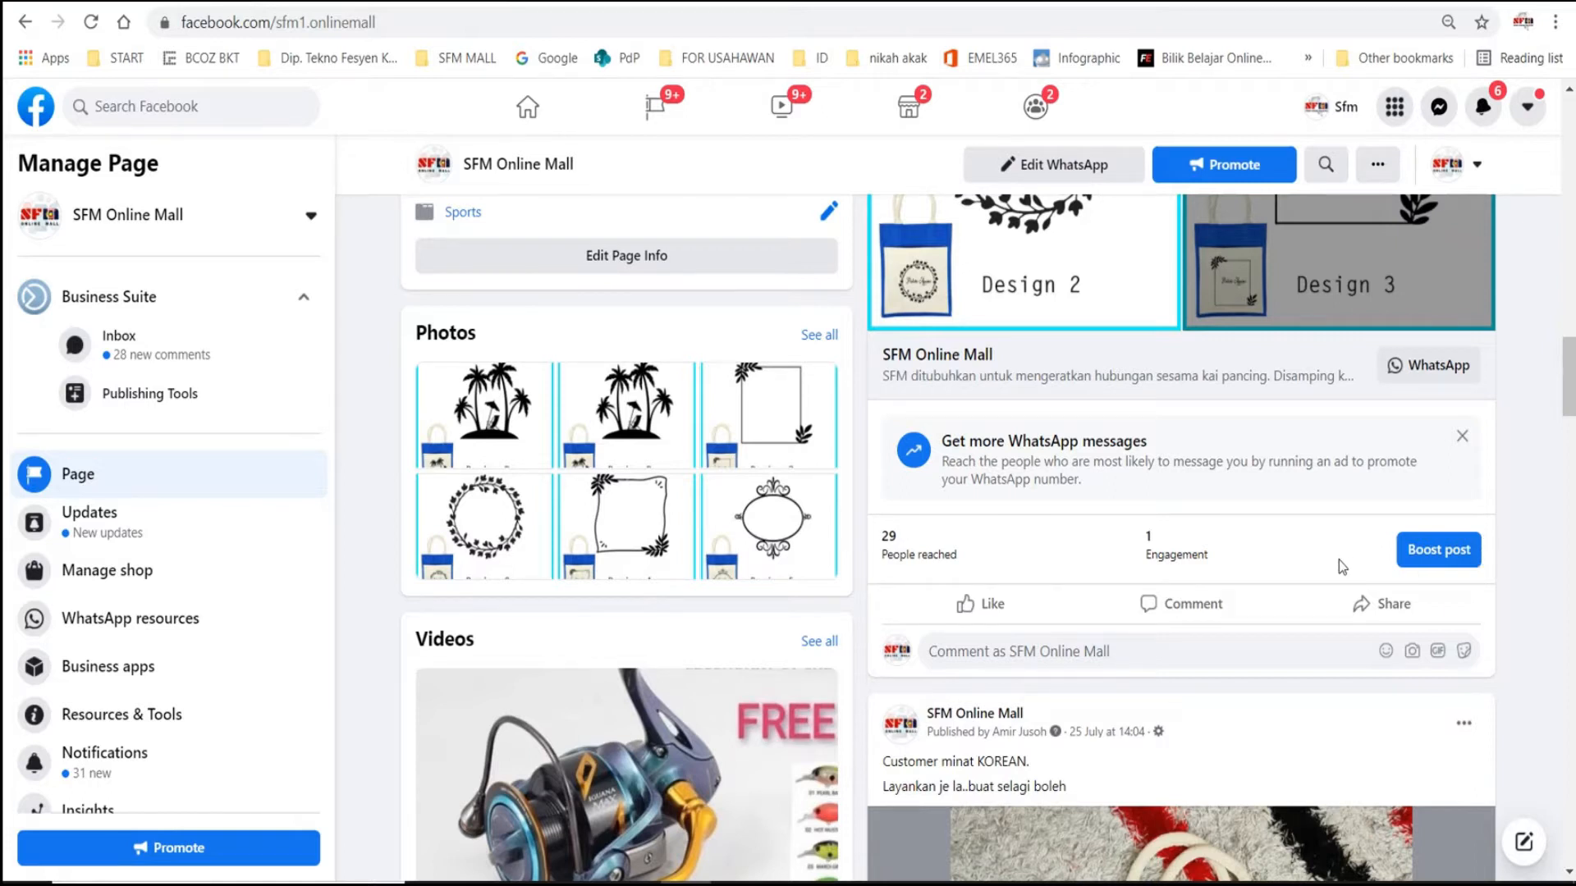
{"action": "scroll", "coordinate": [1309, 543], "scroll_direction": "up", "scroll_amount": 15}
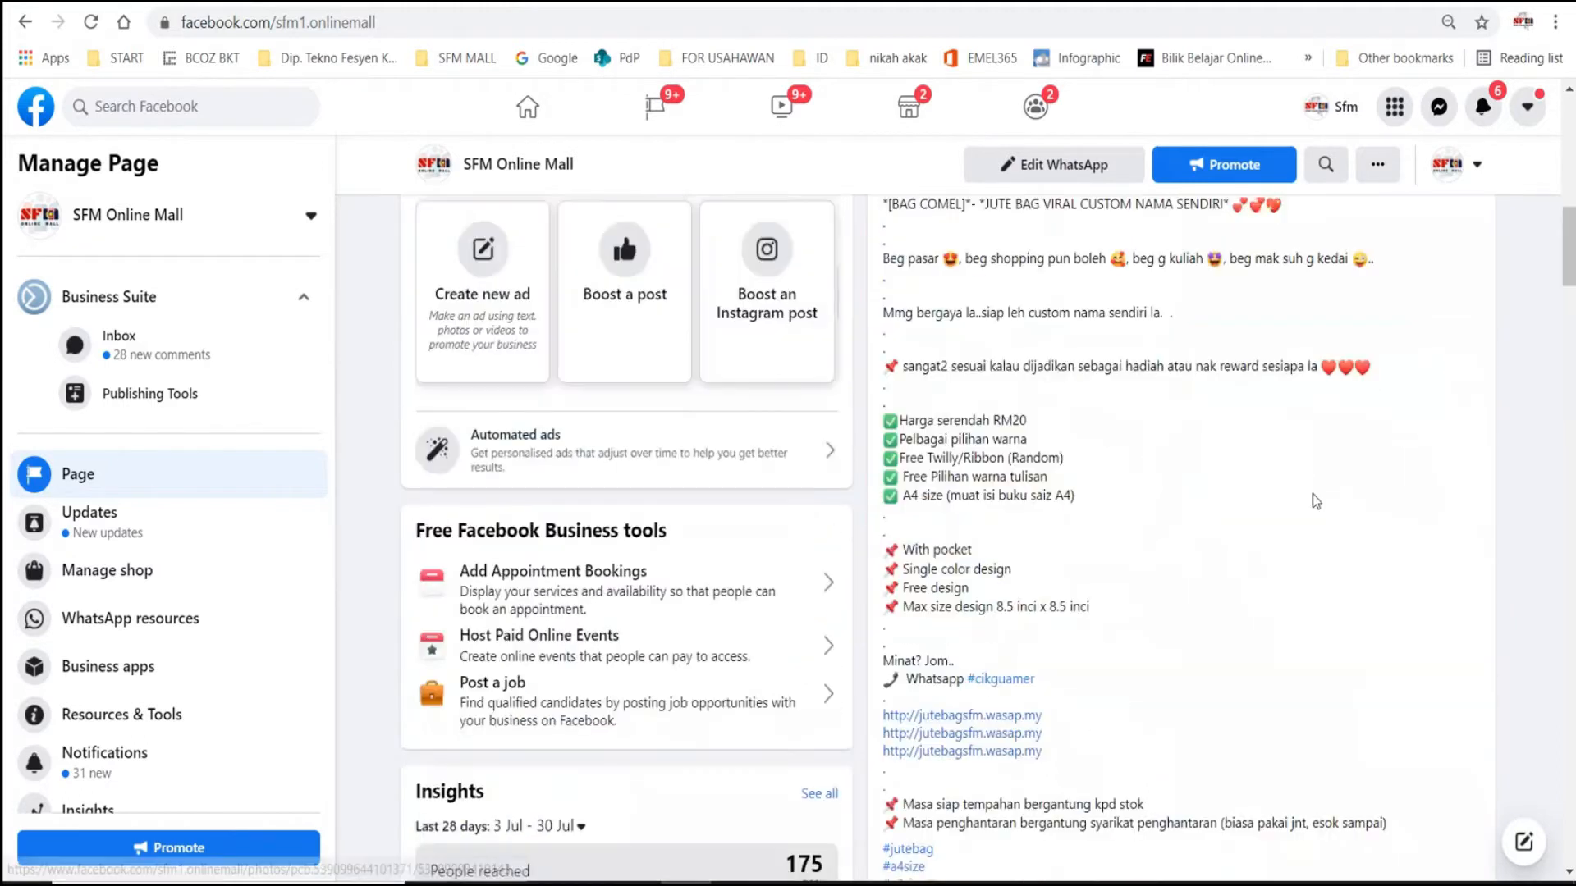
{"action": "scroll", "coordinate": [1313, 500], "scroll_direction": "up", "scroll_amount": 6}
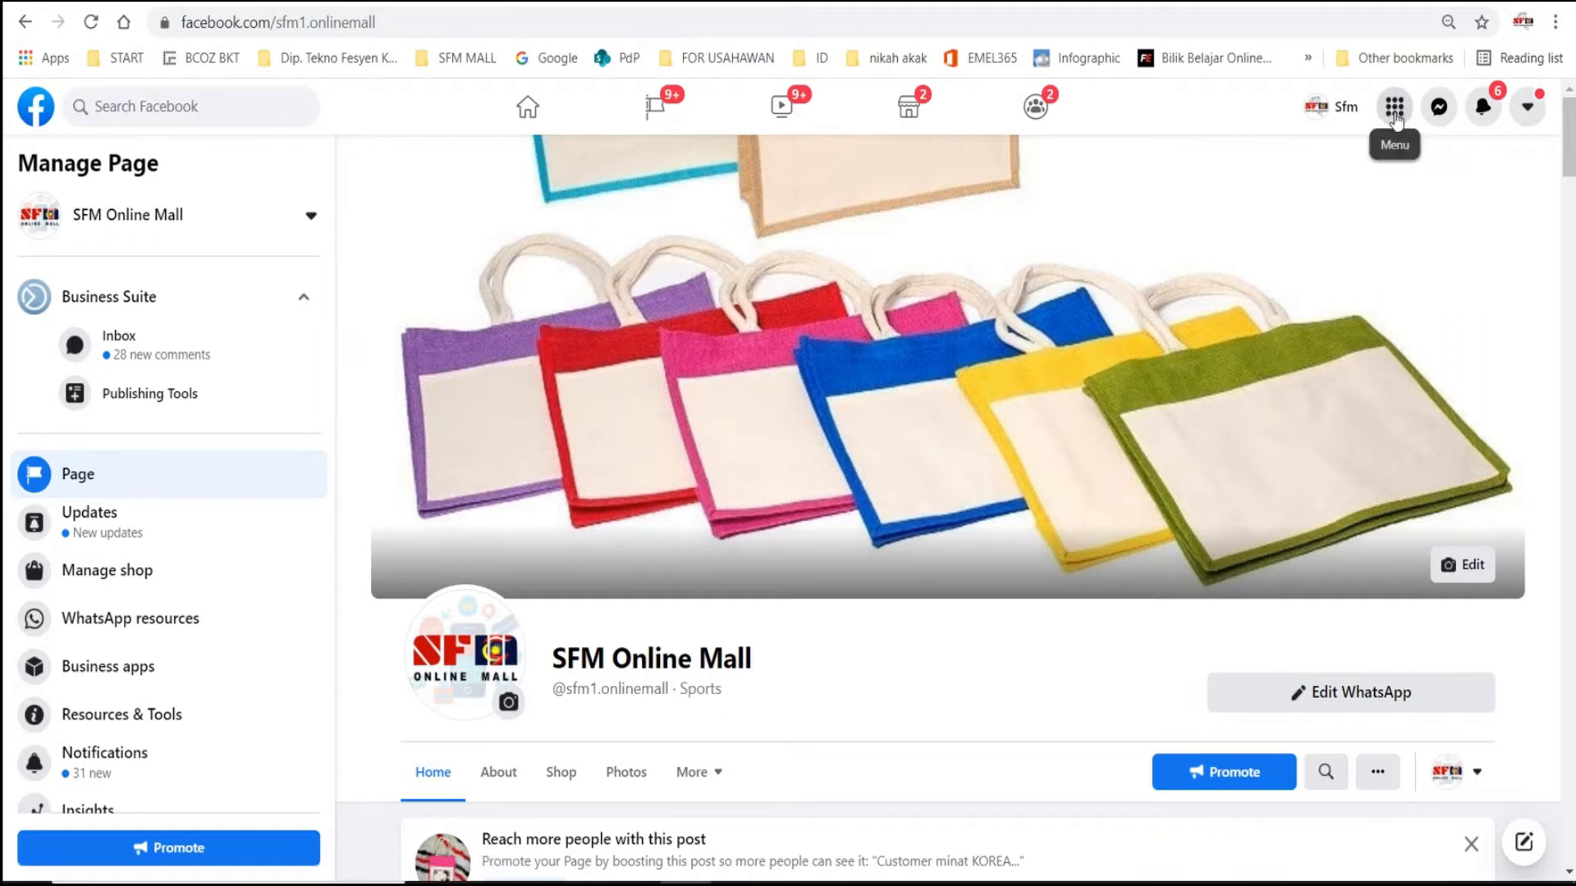
- Look over the Create options in Facebook's main menu and the boost section under the jute bag post
{"action": "left_click", "coordinate": [1395, 119]}
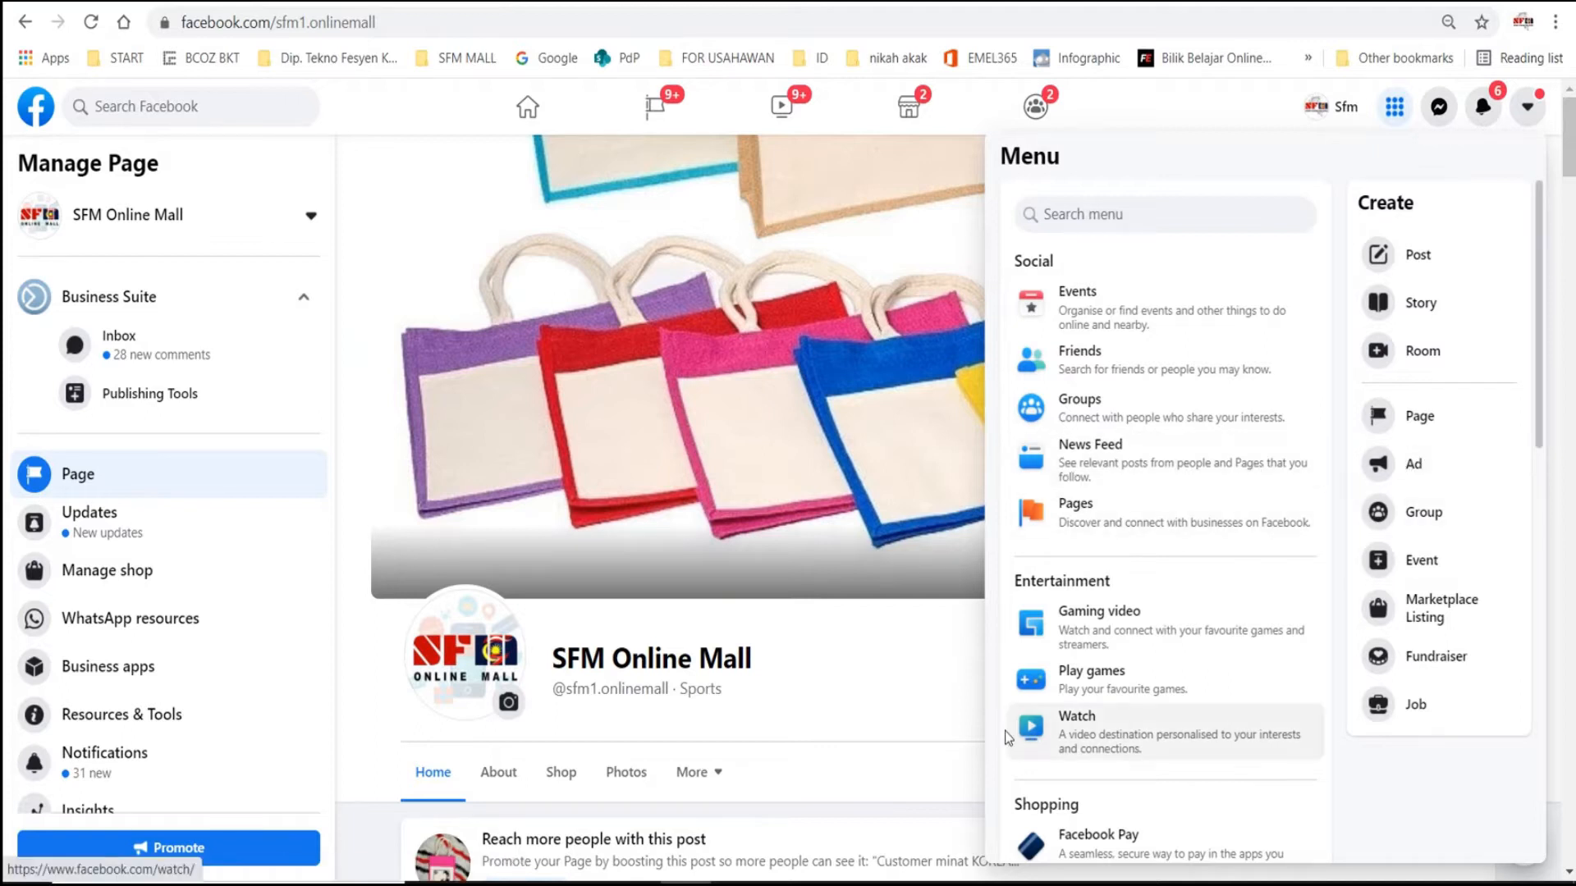
{"action": "left_click", "coordinate": [913, 726]}
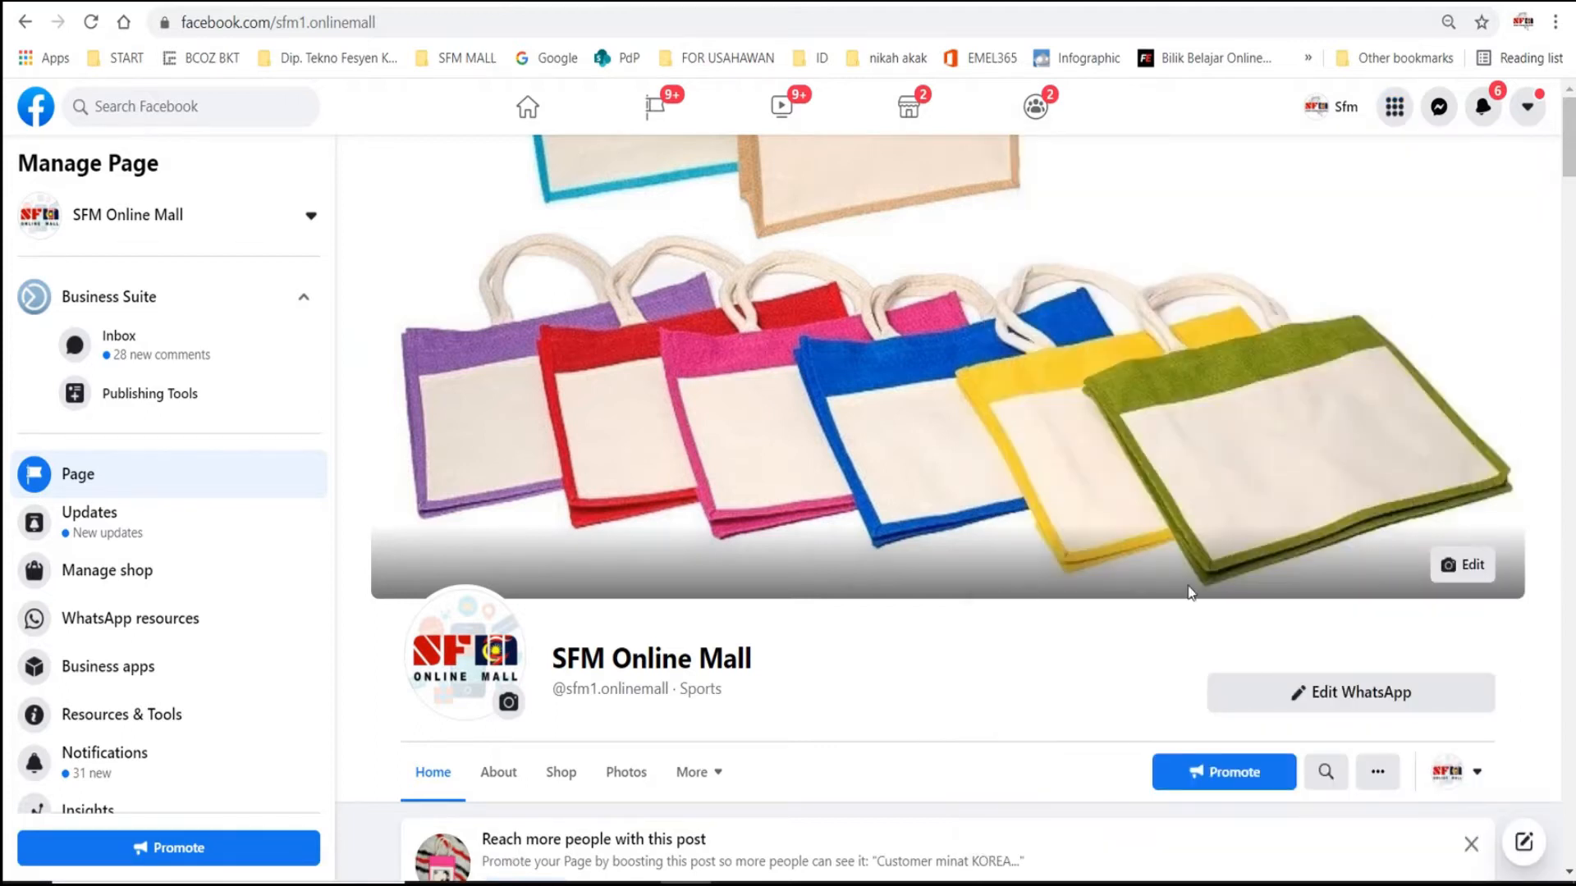
{"action": "scroll", "coordinate": [1199, 608], "scroll_direction": "down", "scroll_amount": 10}
{"action": "scroll", "coordinate": [1131, 534], "scroll_direction": "down", "scroll_amount": 15}
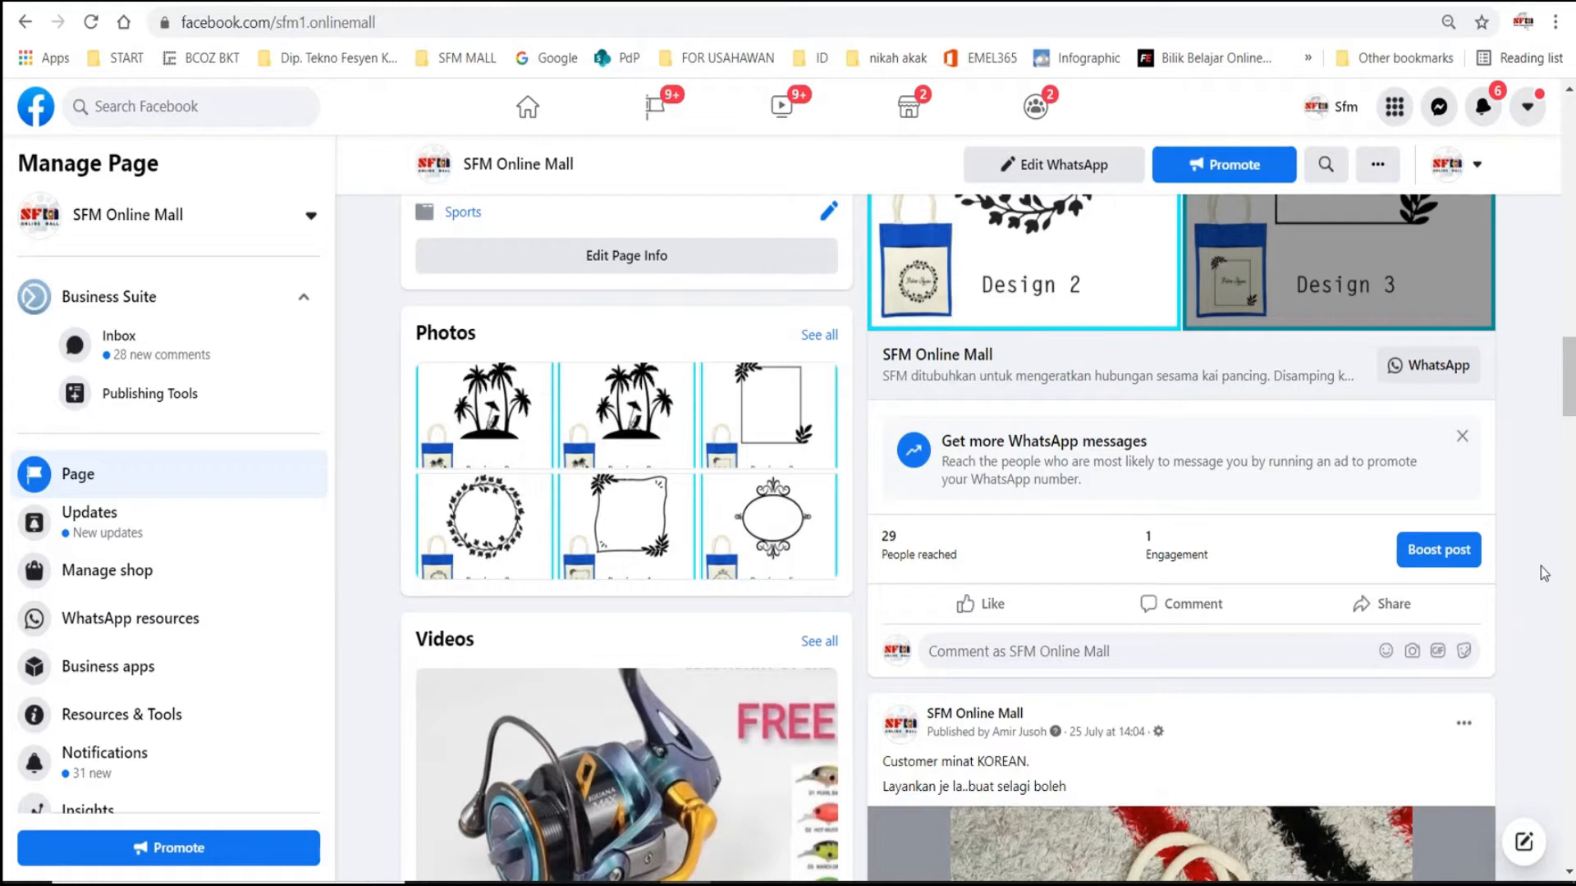
{"action": "scroll", "coordinate": [1544, 574], "scroll_direction": "up", "scroll_amount": 15}
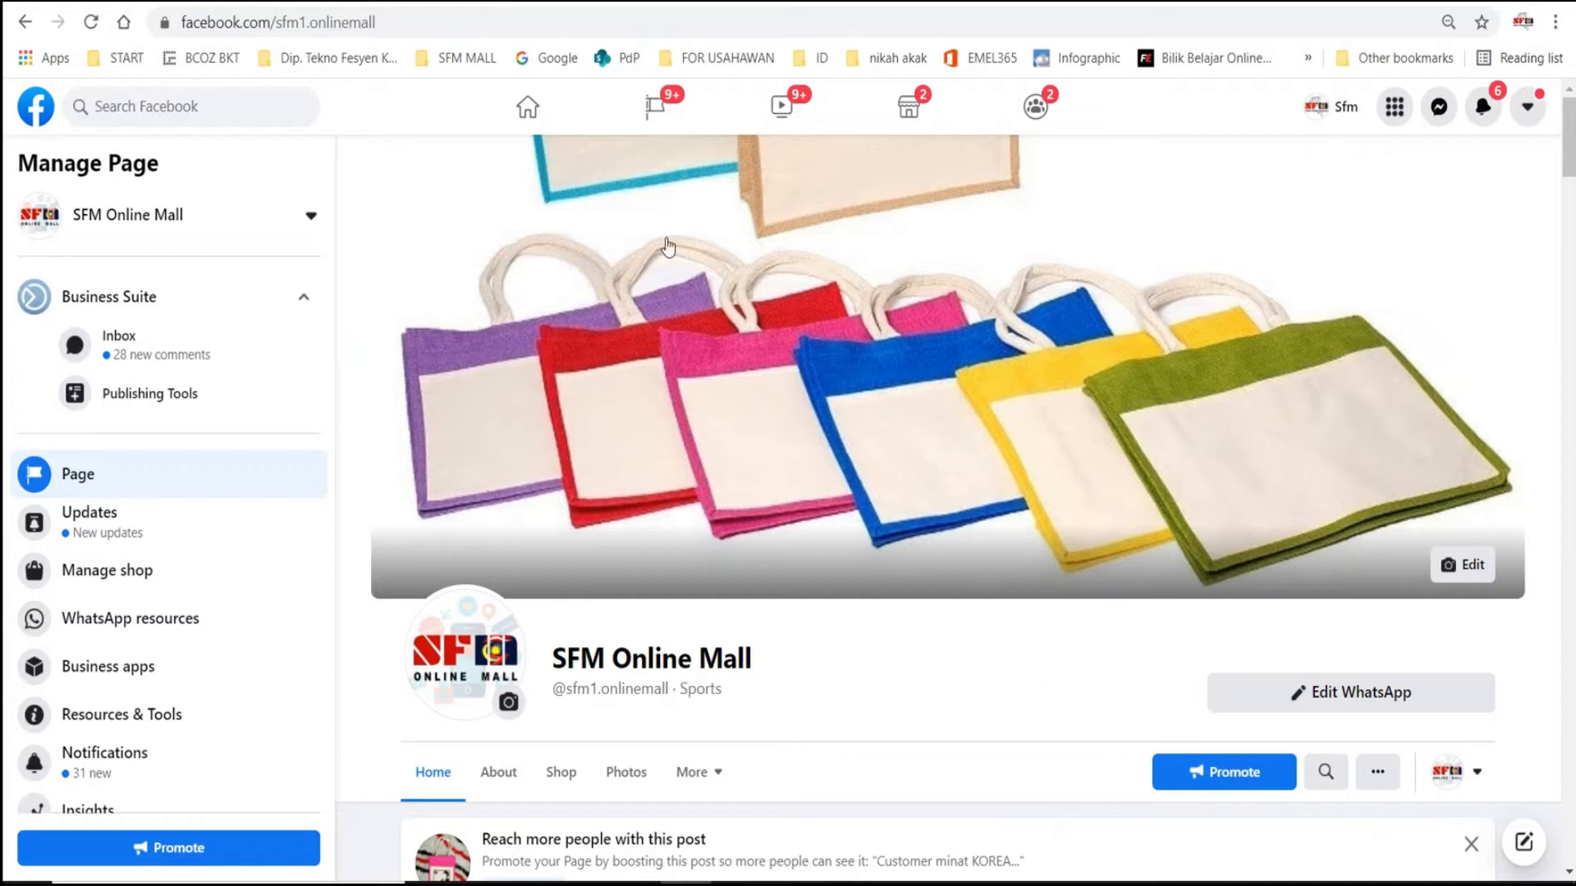
- From the Facebook home feed, expand the full list of shortcuts and open Ad Centre in a separate tab
{"action": "left_click", "coordinate": [27, 121]}
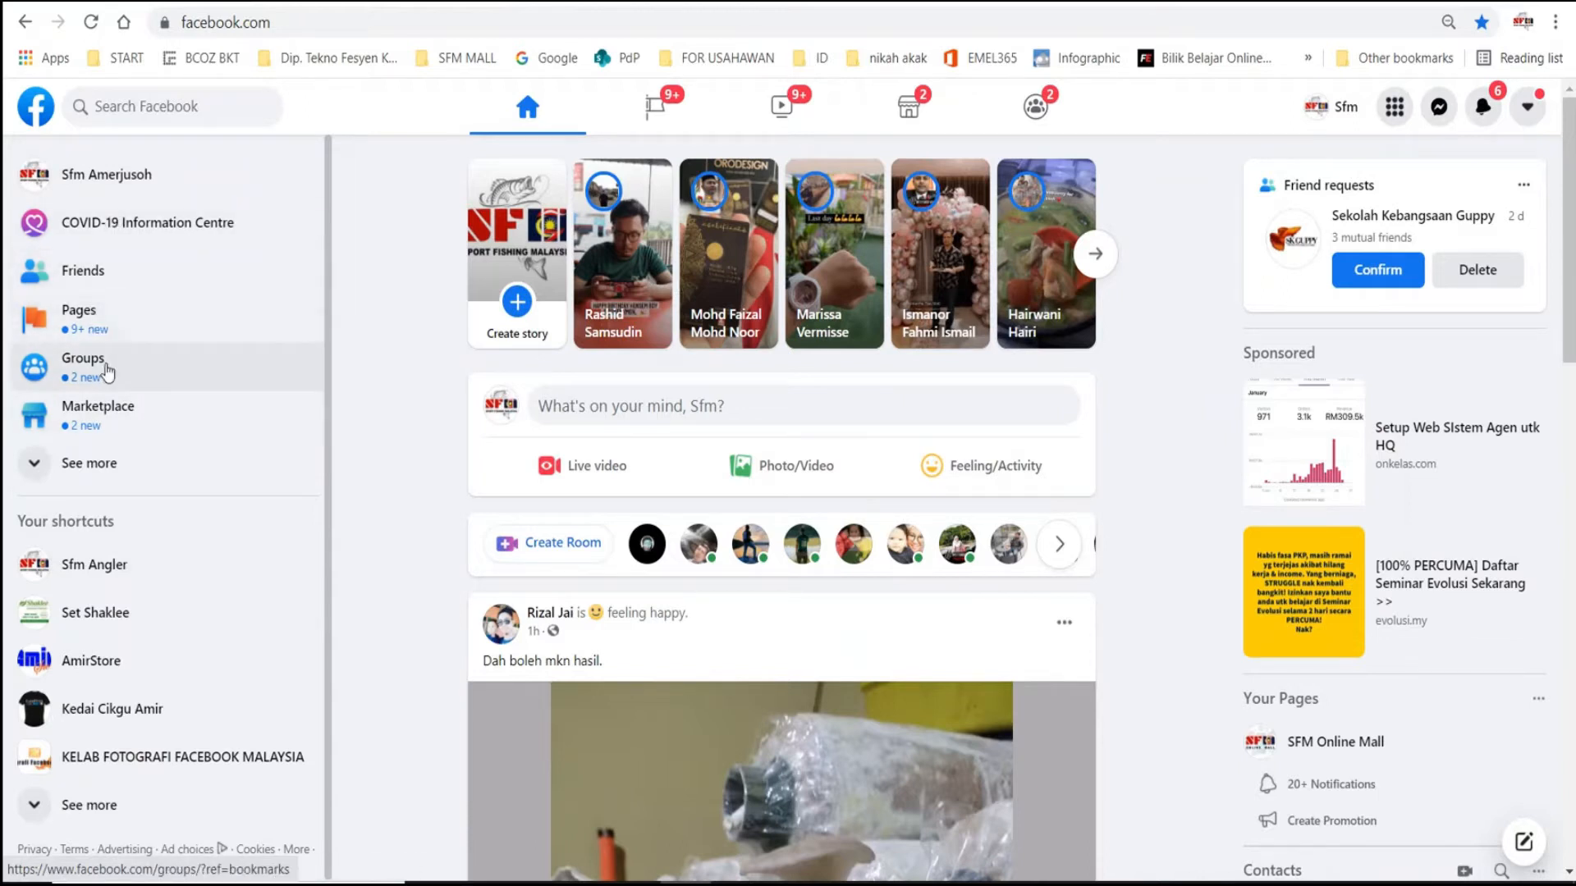
{"action": "left_click", "coordinate": [87, 471]}
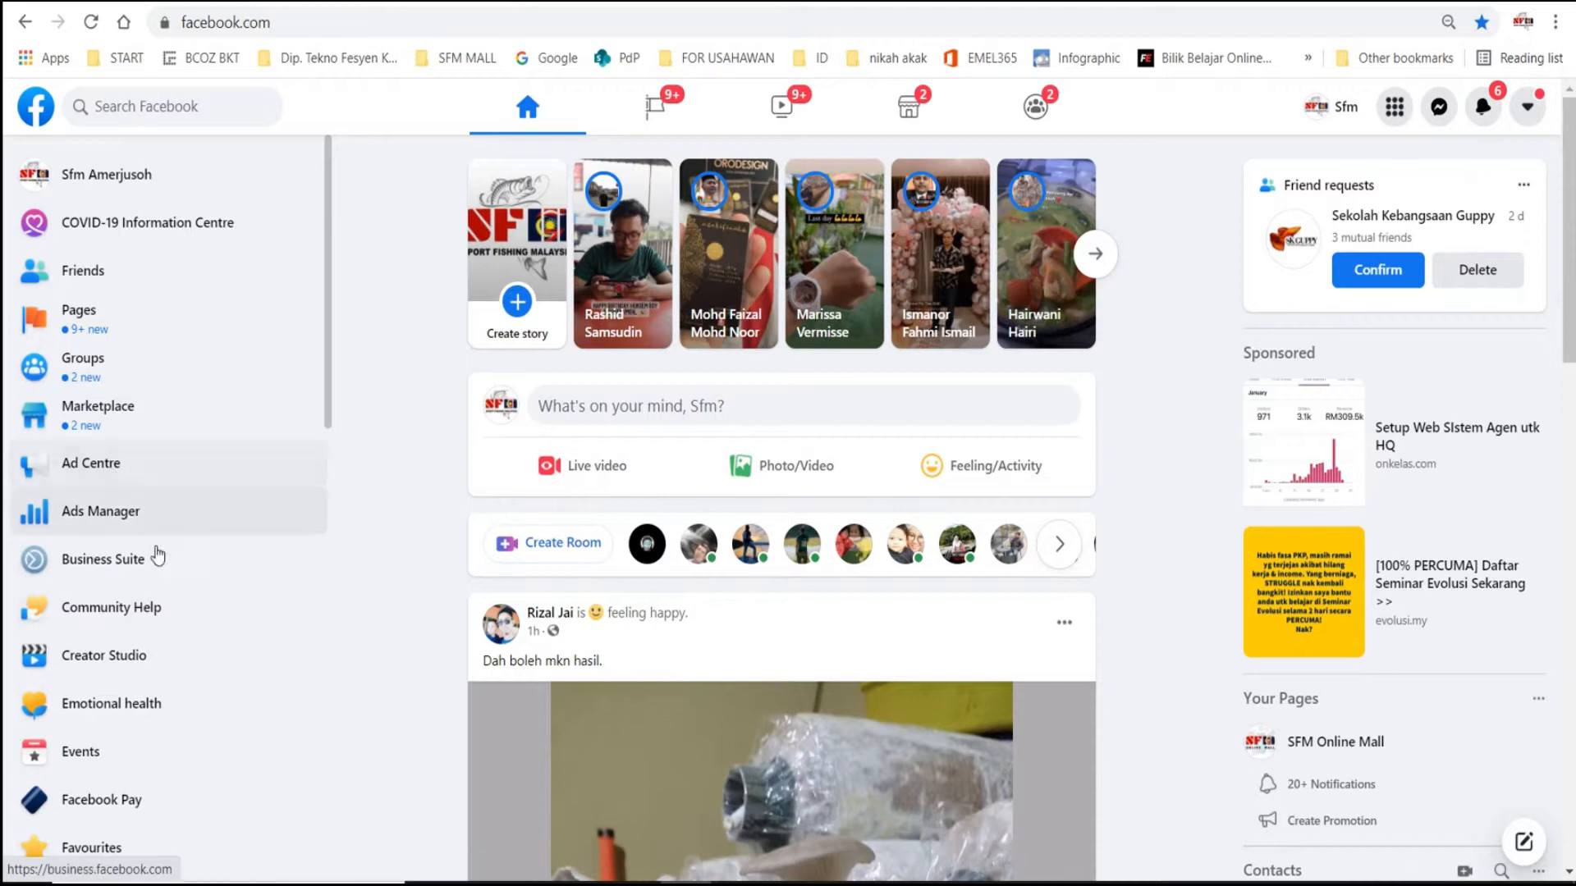
{"action": "left_click", "coordinate": [86, 475]}
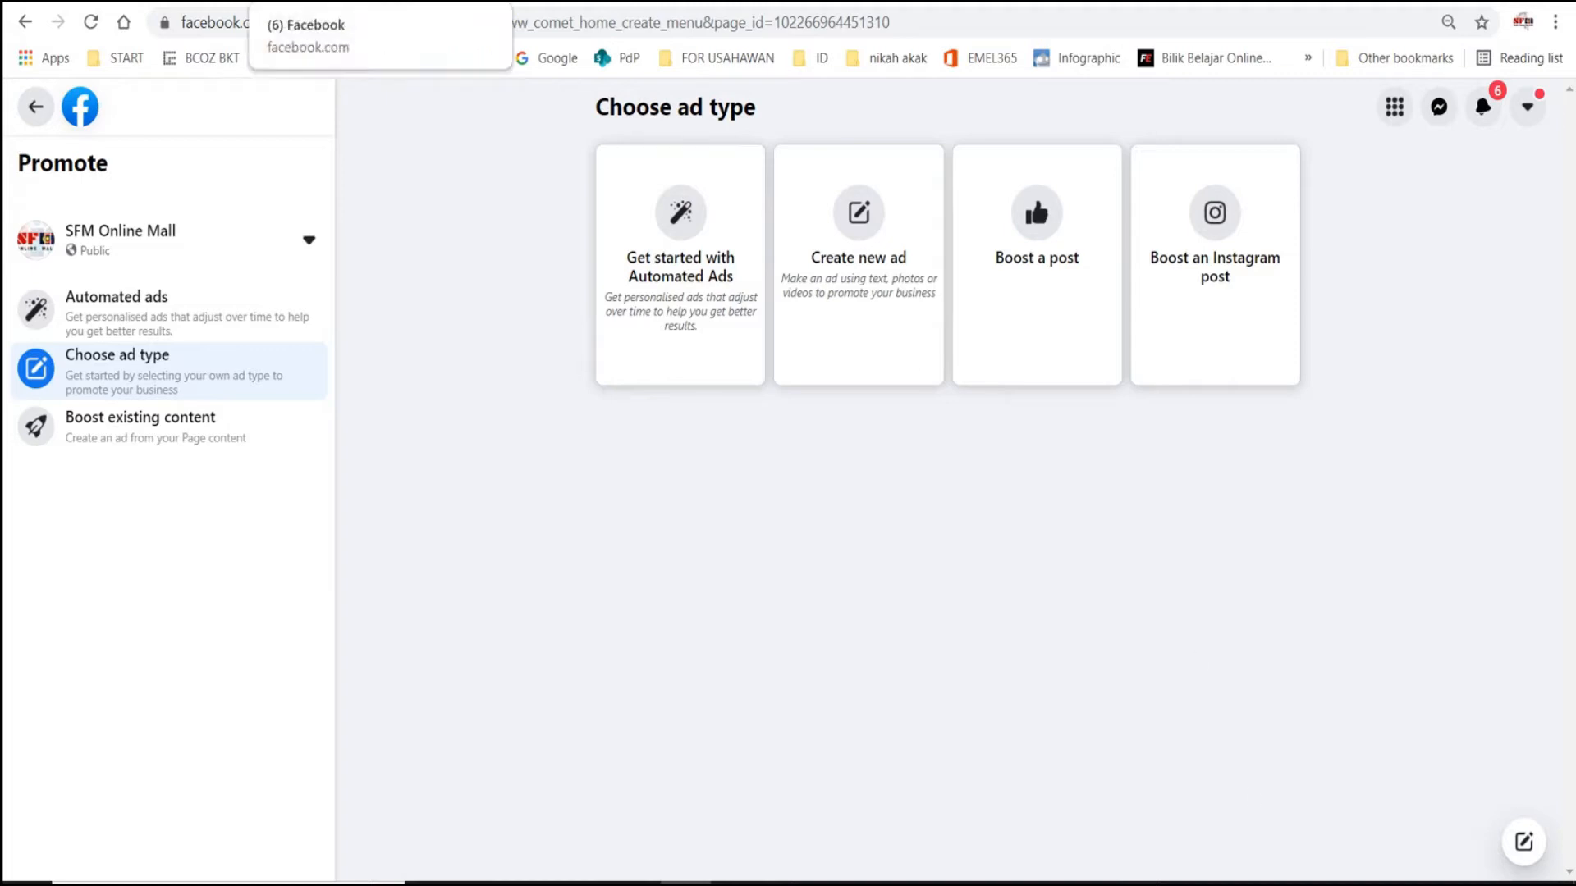
- Return to the Facebook home feed and open Ads Manager in its own tab to view the campaigns list
{"action": "left_click", "coordinate": [328, 1]}
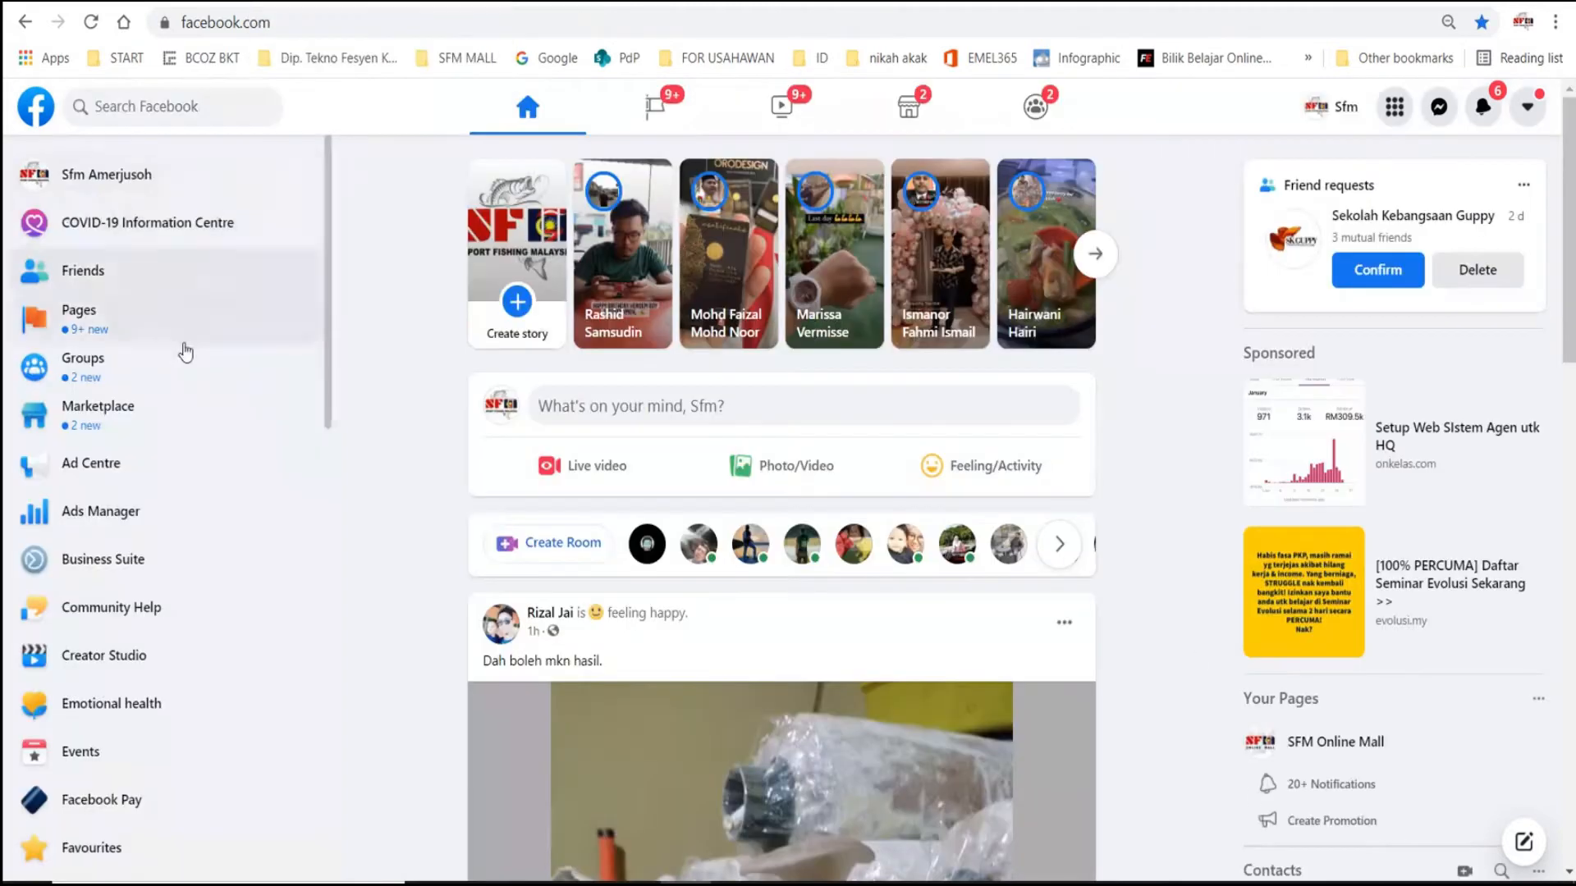
{"action": "left_click", "coordinate": [121, 525]}
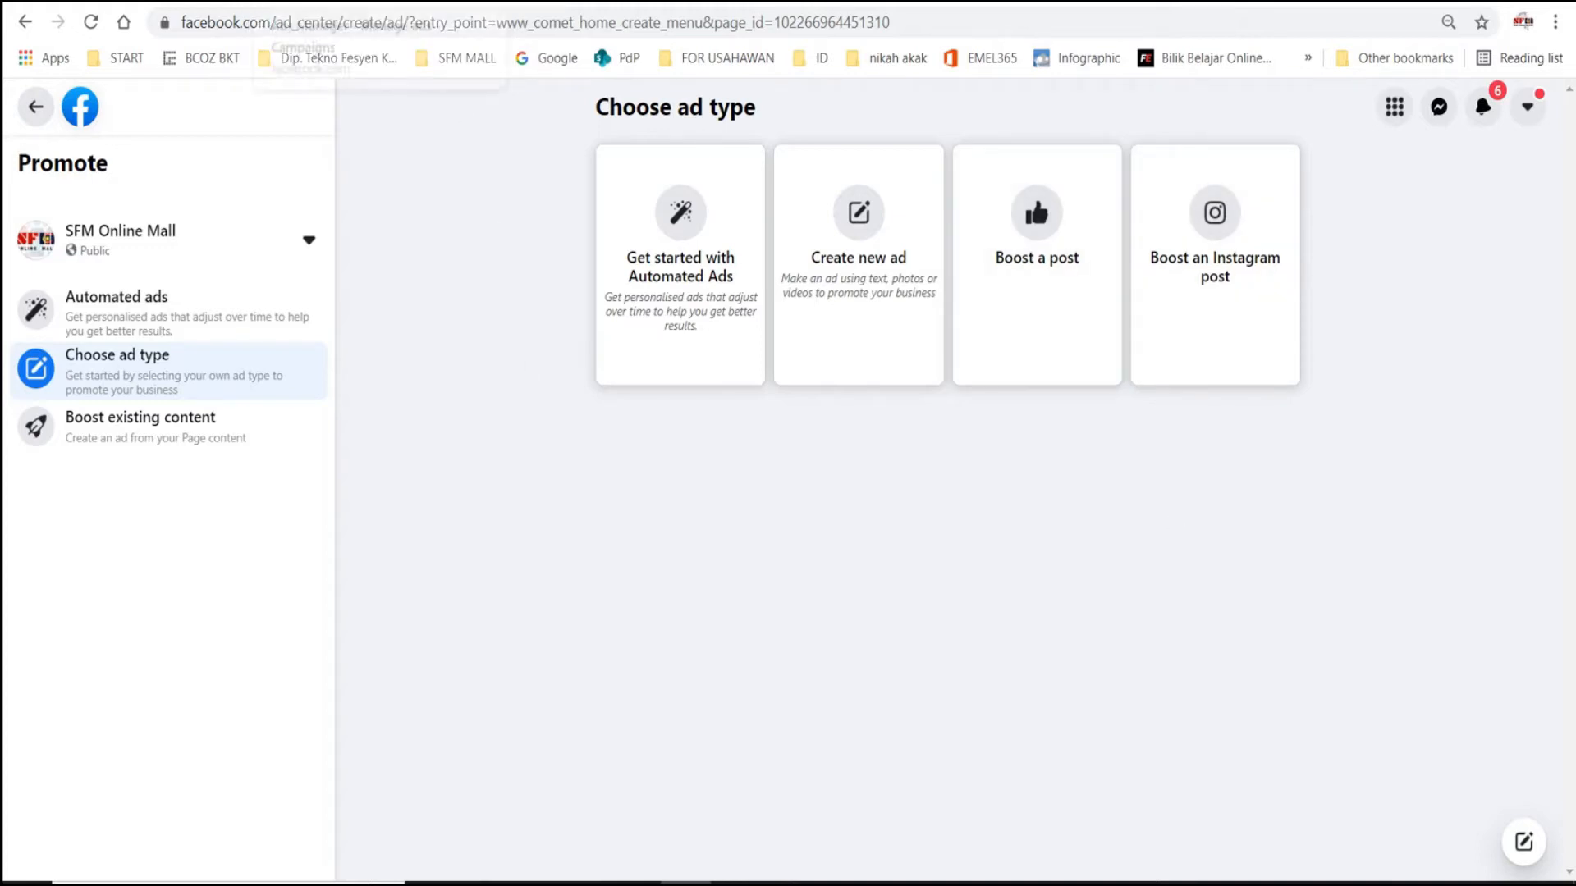
{"action": "left_click", "coordinate": [345, 2]}
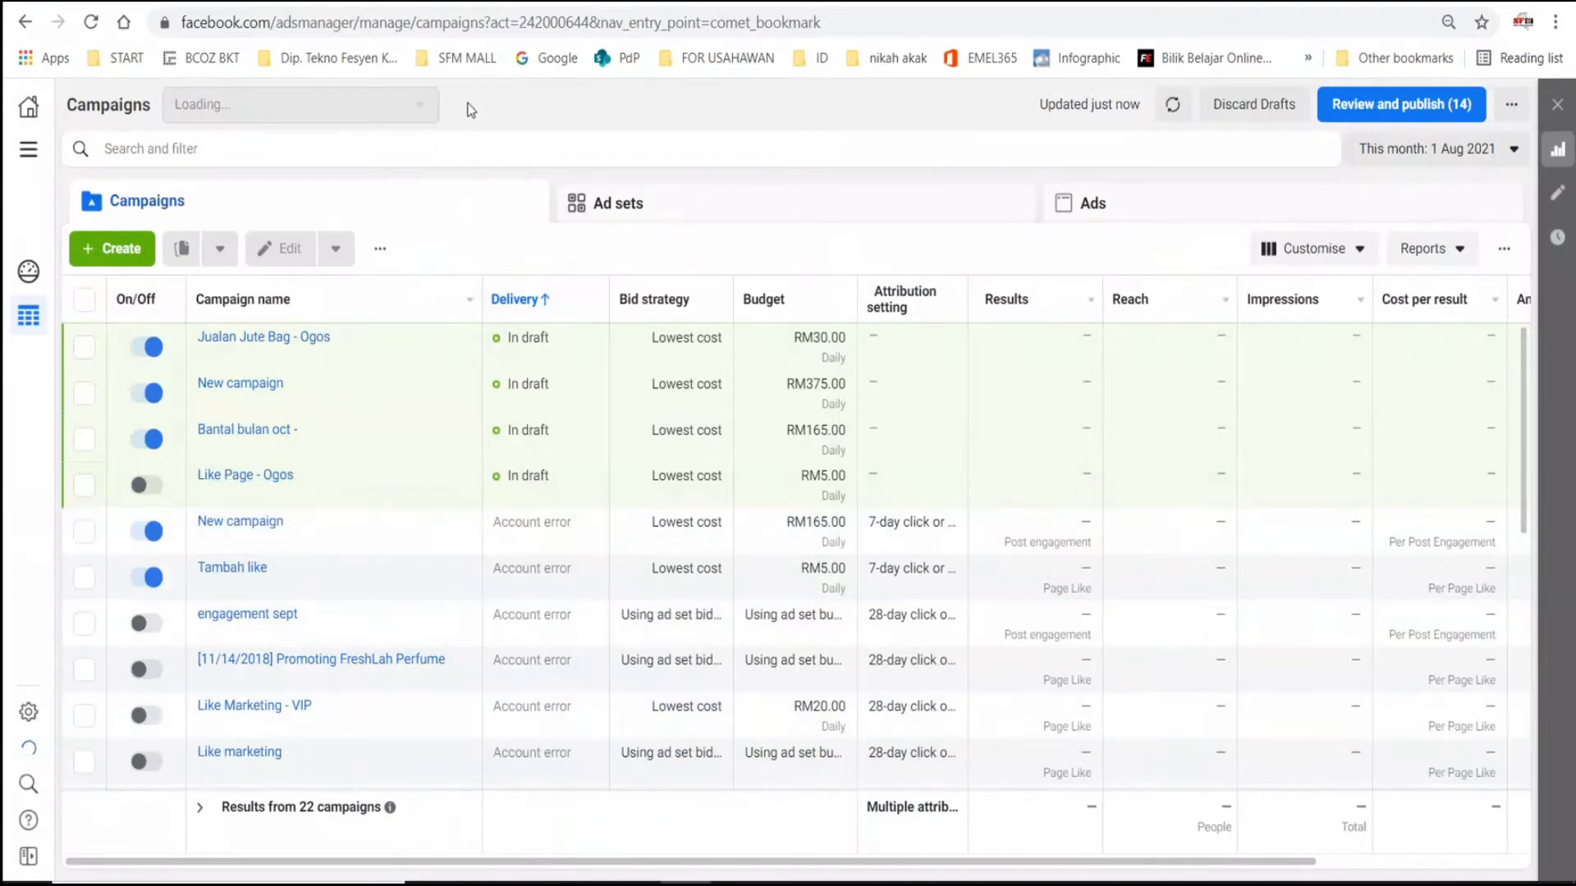
{"action": "left_click", "coordinate": [141, 3]}
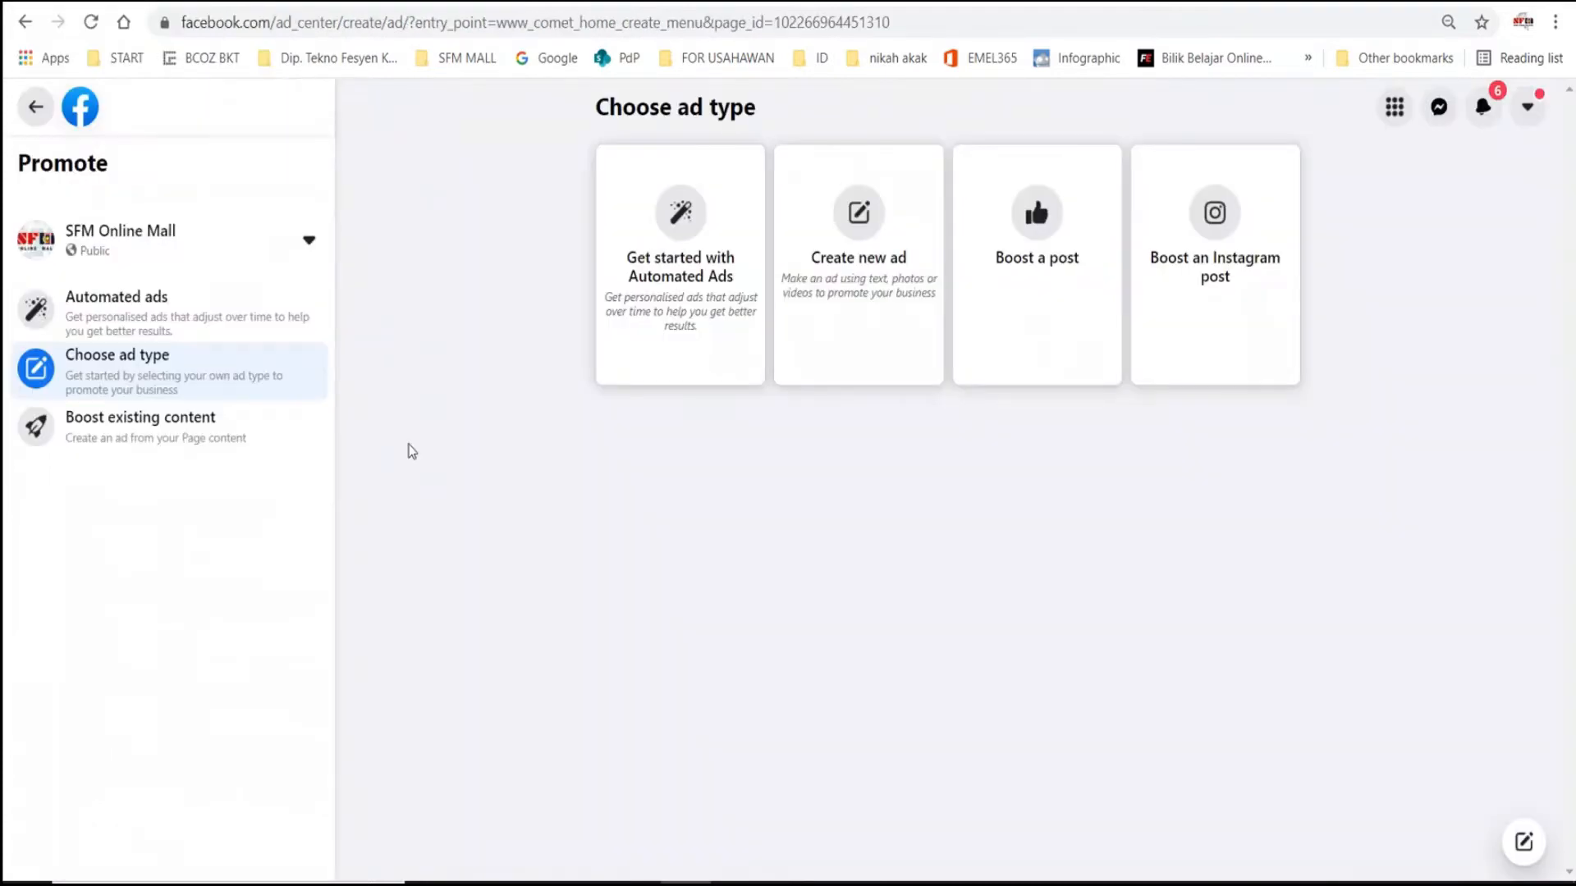
{"action": "left_click", "coordinate": [304, 22]}
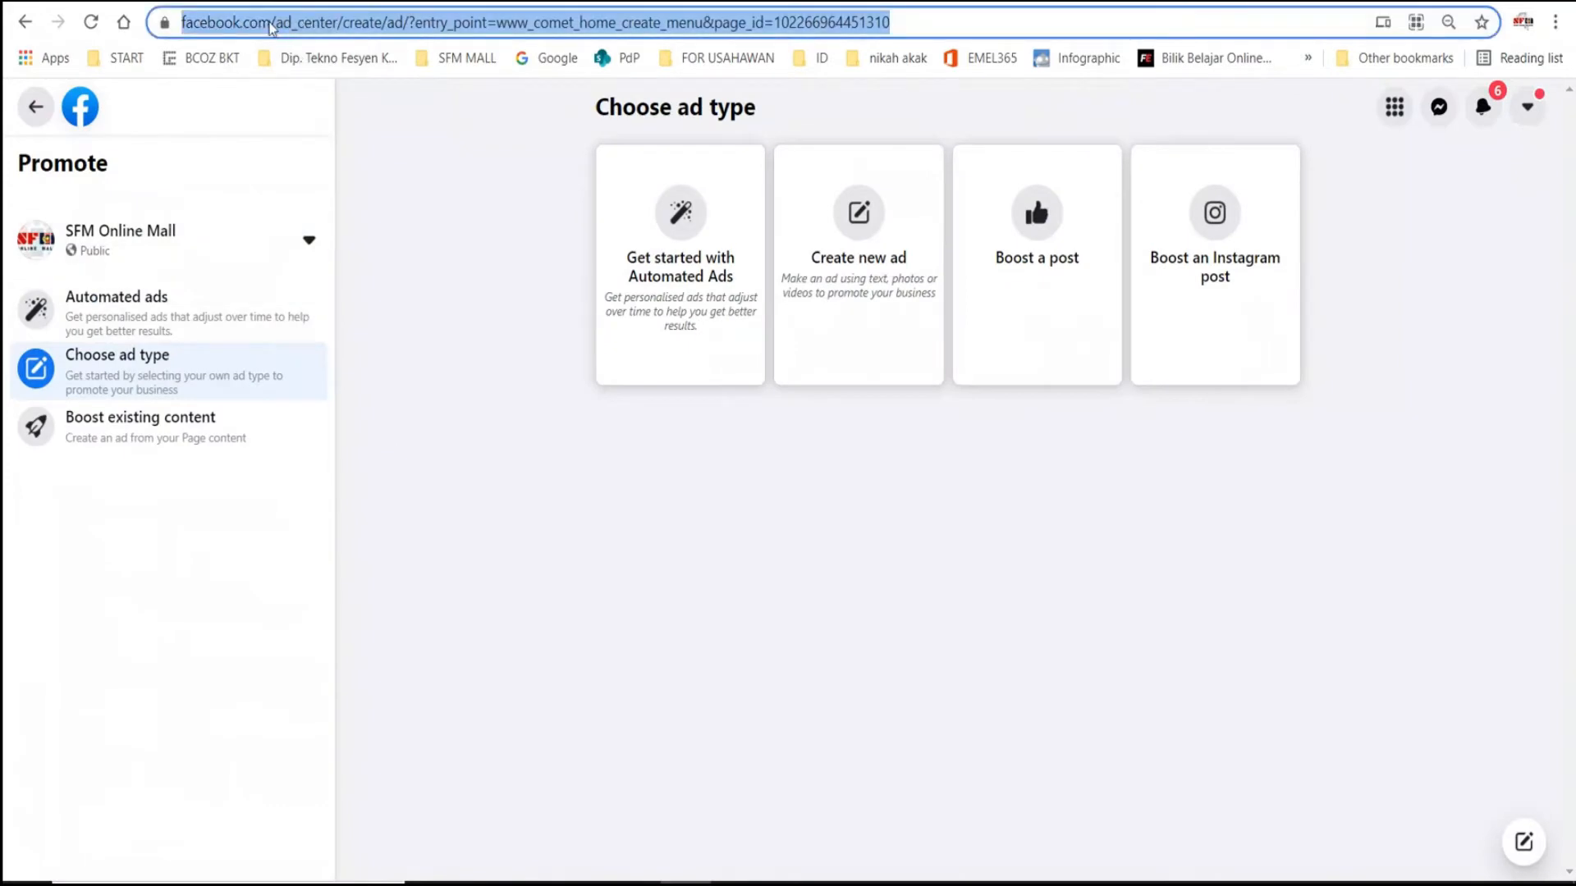
{"action": "left_click", "coordinate": [272, 25]}
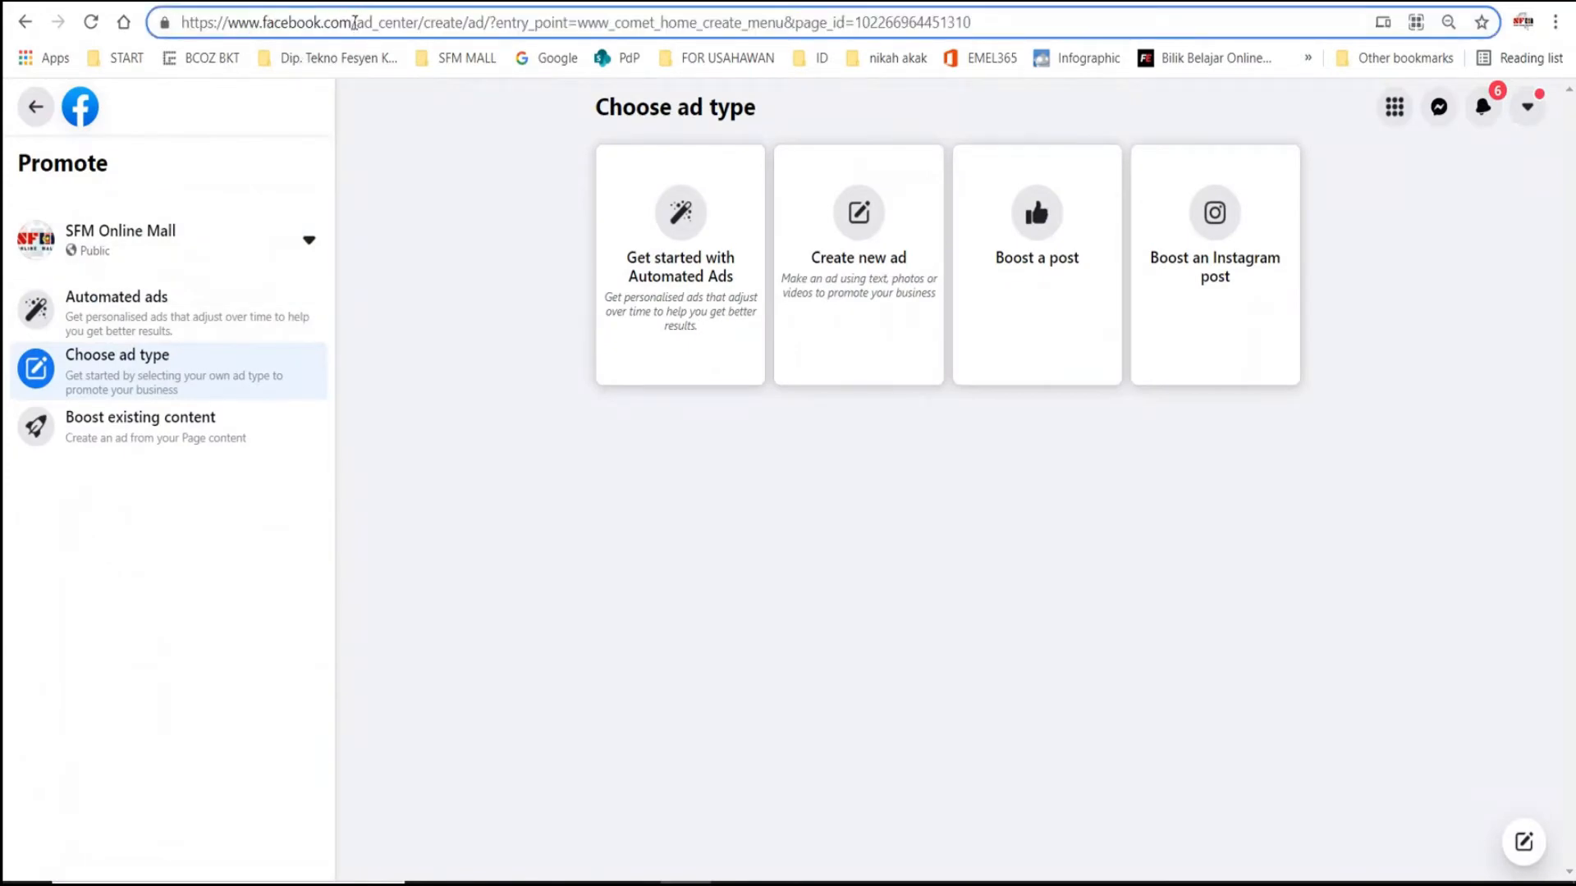
{"action": "left_click_drag", "start_coordinate": [355, 22], "coordinate": [1245, 108]}
{"action": "key", "text": "BackSpace"}
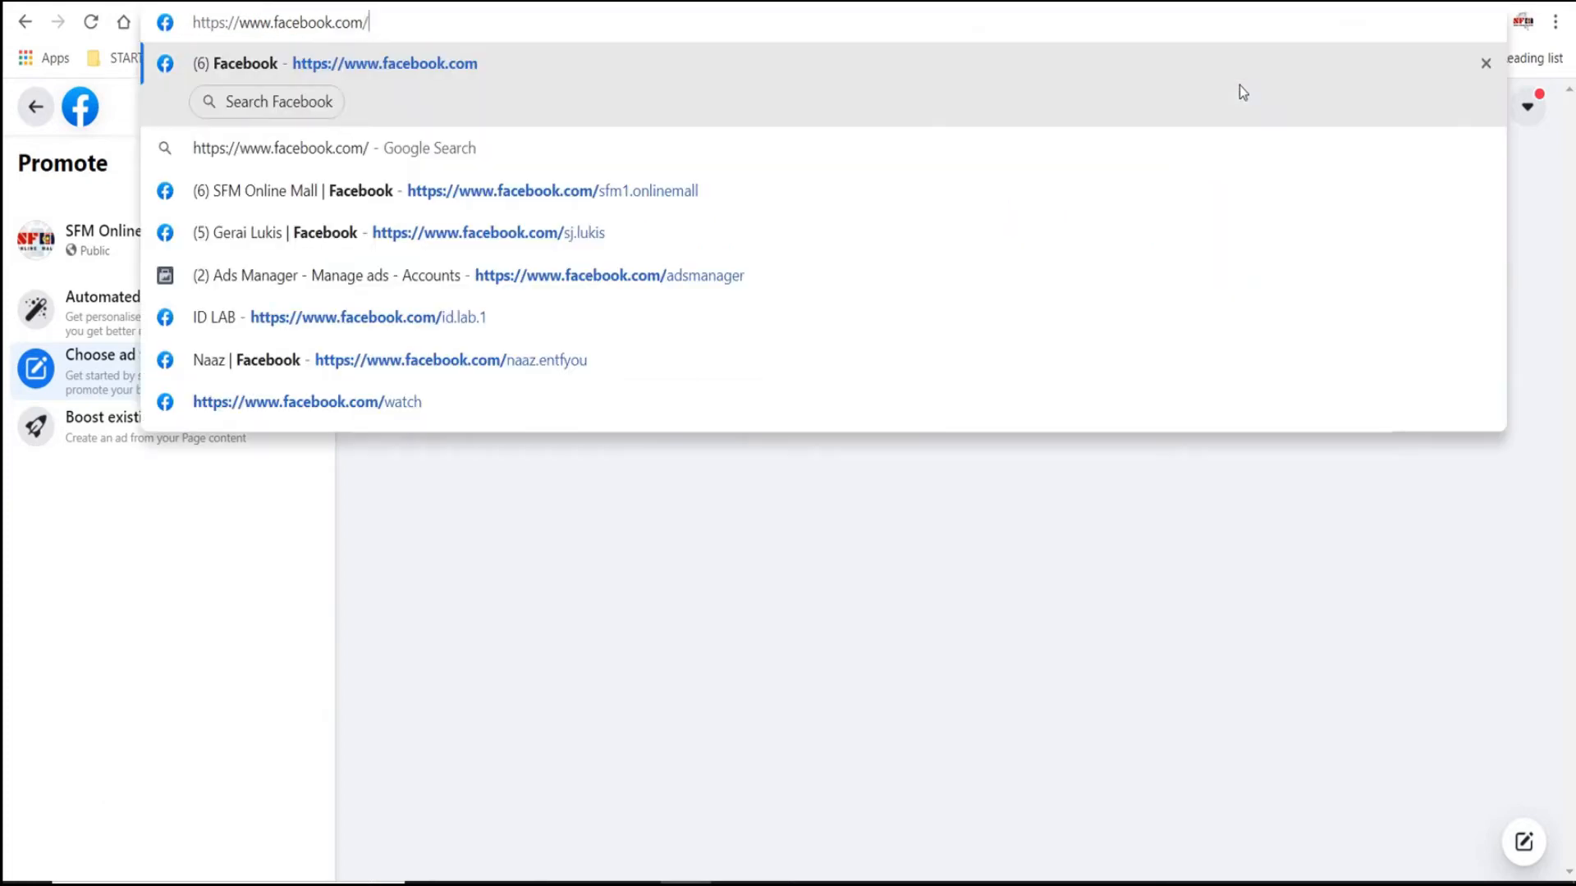
{"action": "type", "text": "ads"}
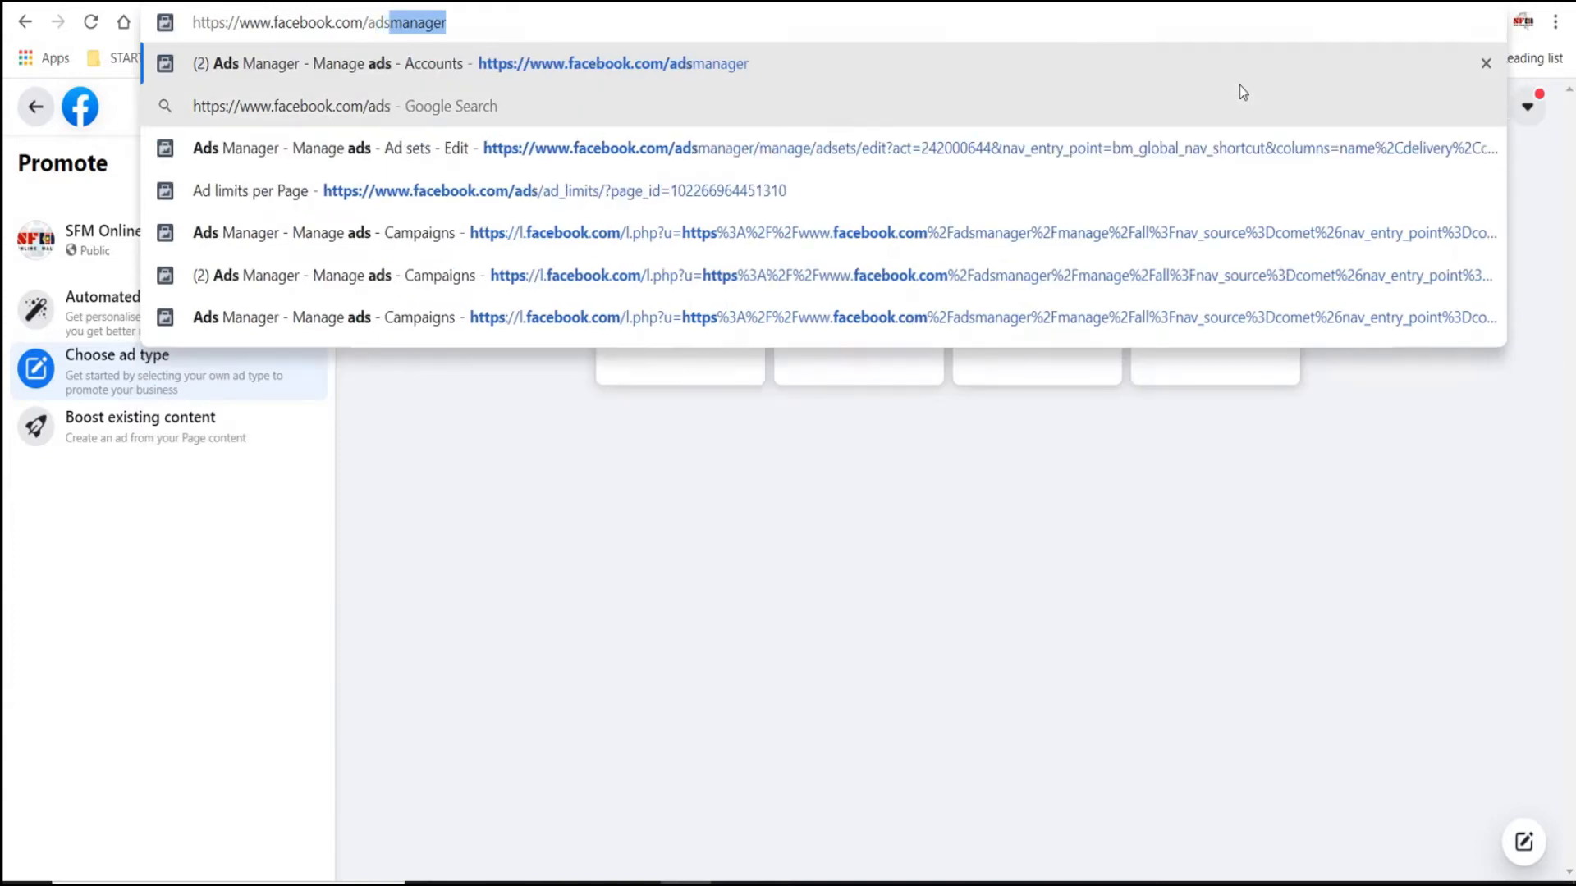
{"action": "type", "text": "manager"}
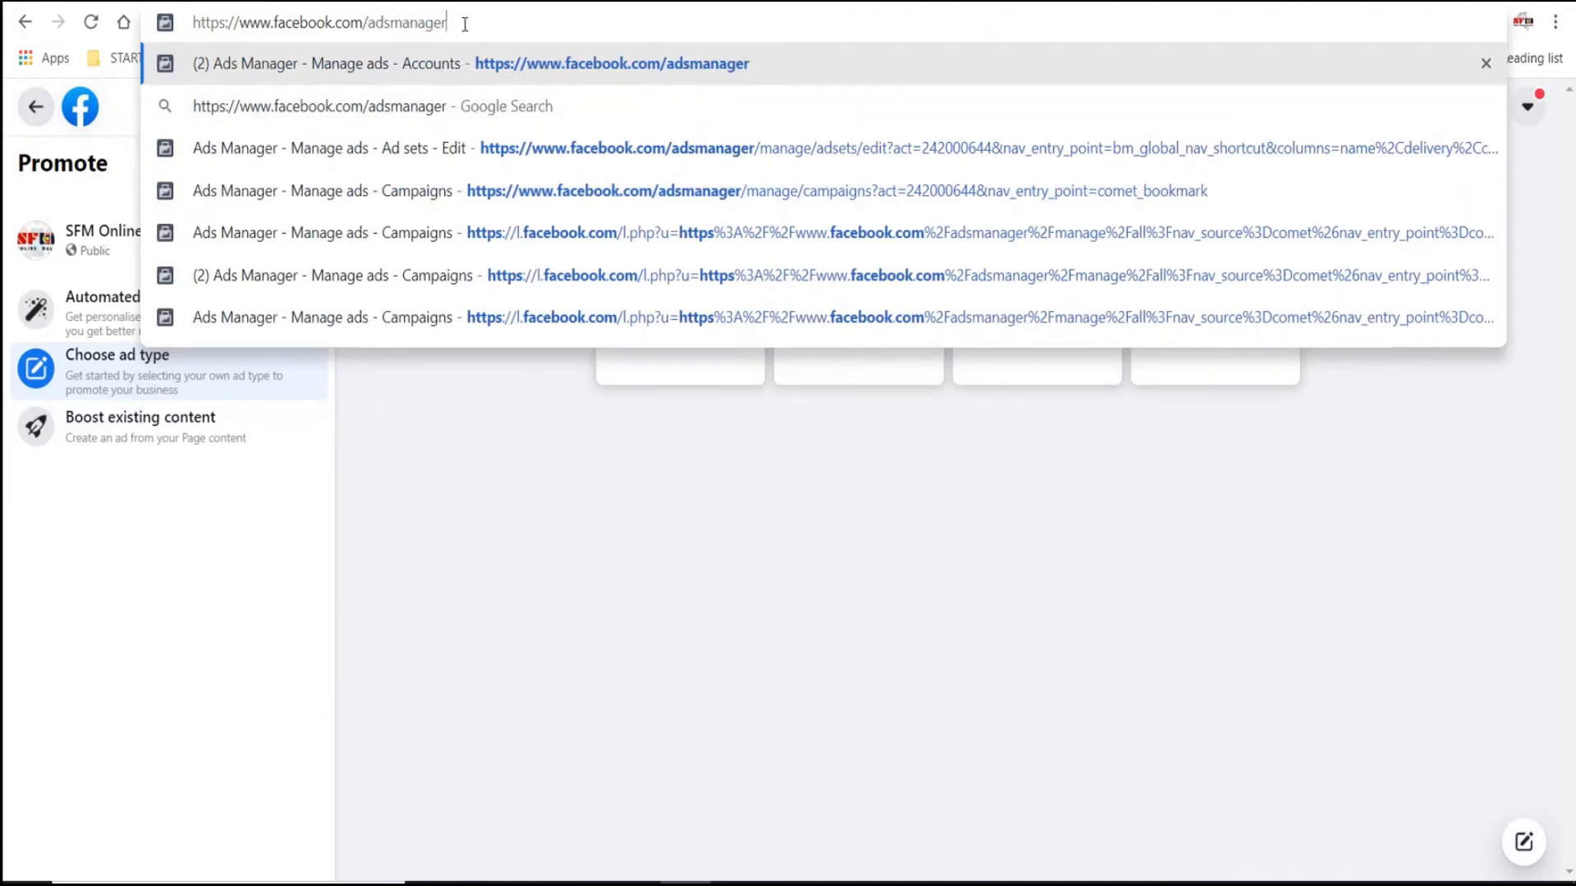
{"action": "key", "text": "Return"}
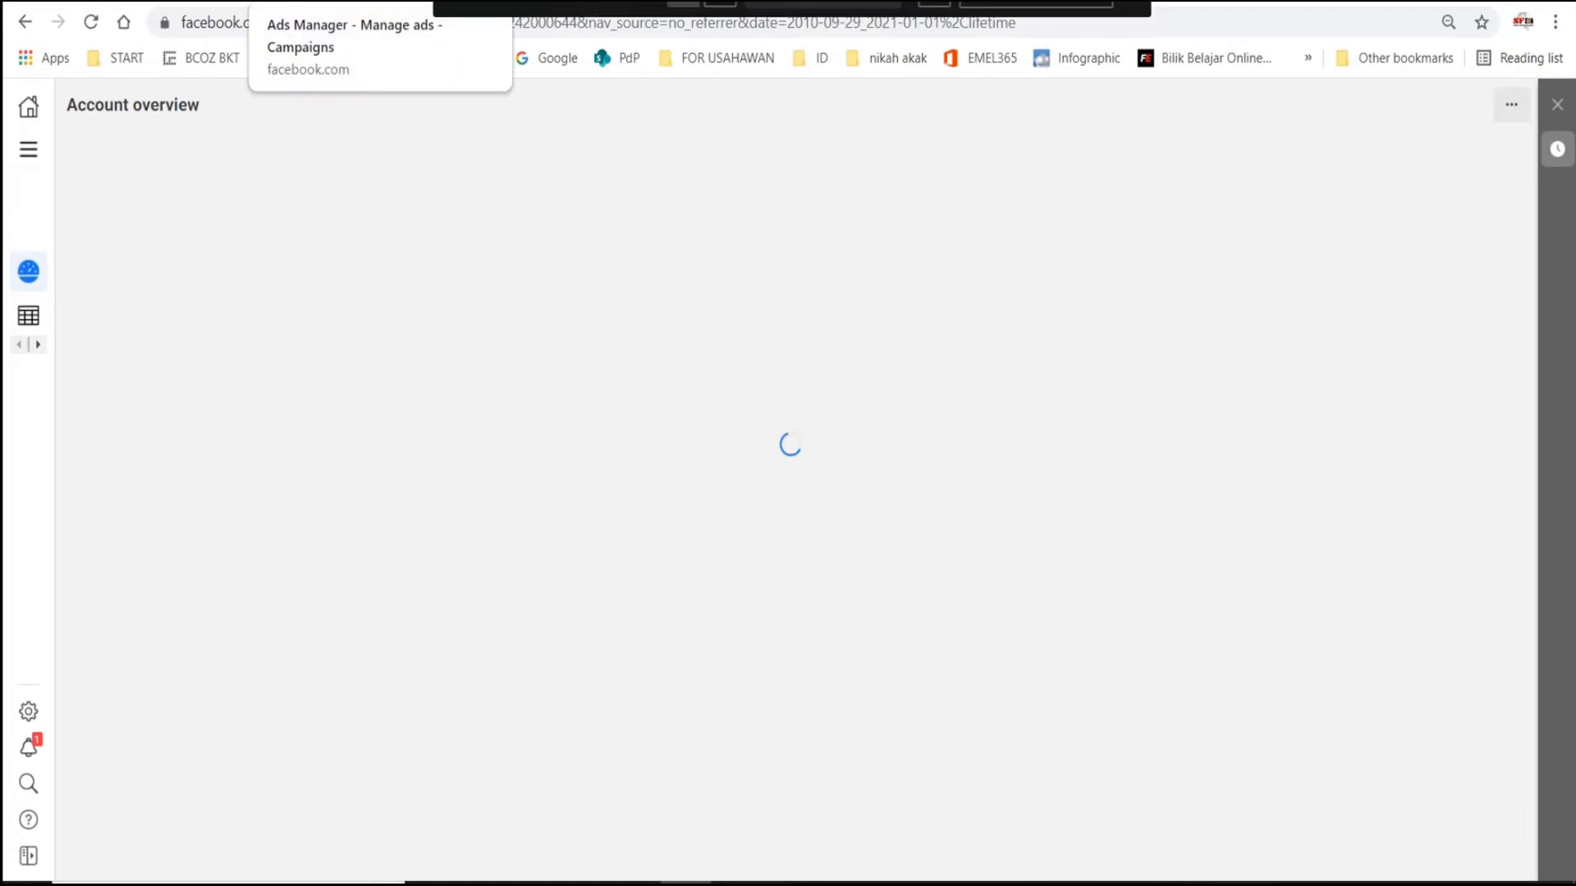
{"action": "left_click", "coordinate": [361, 1]}
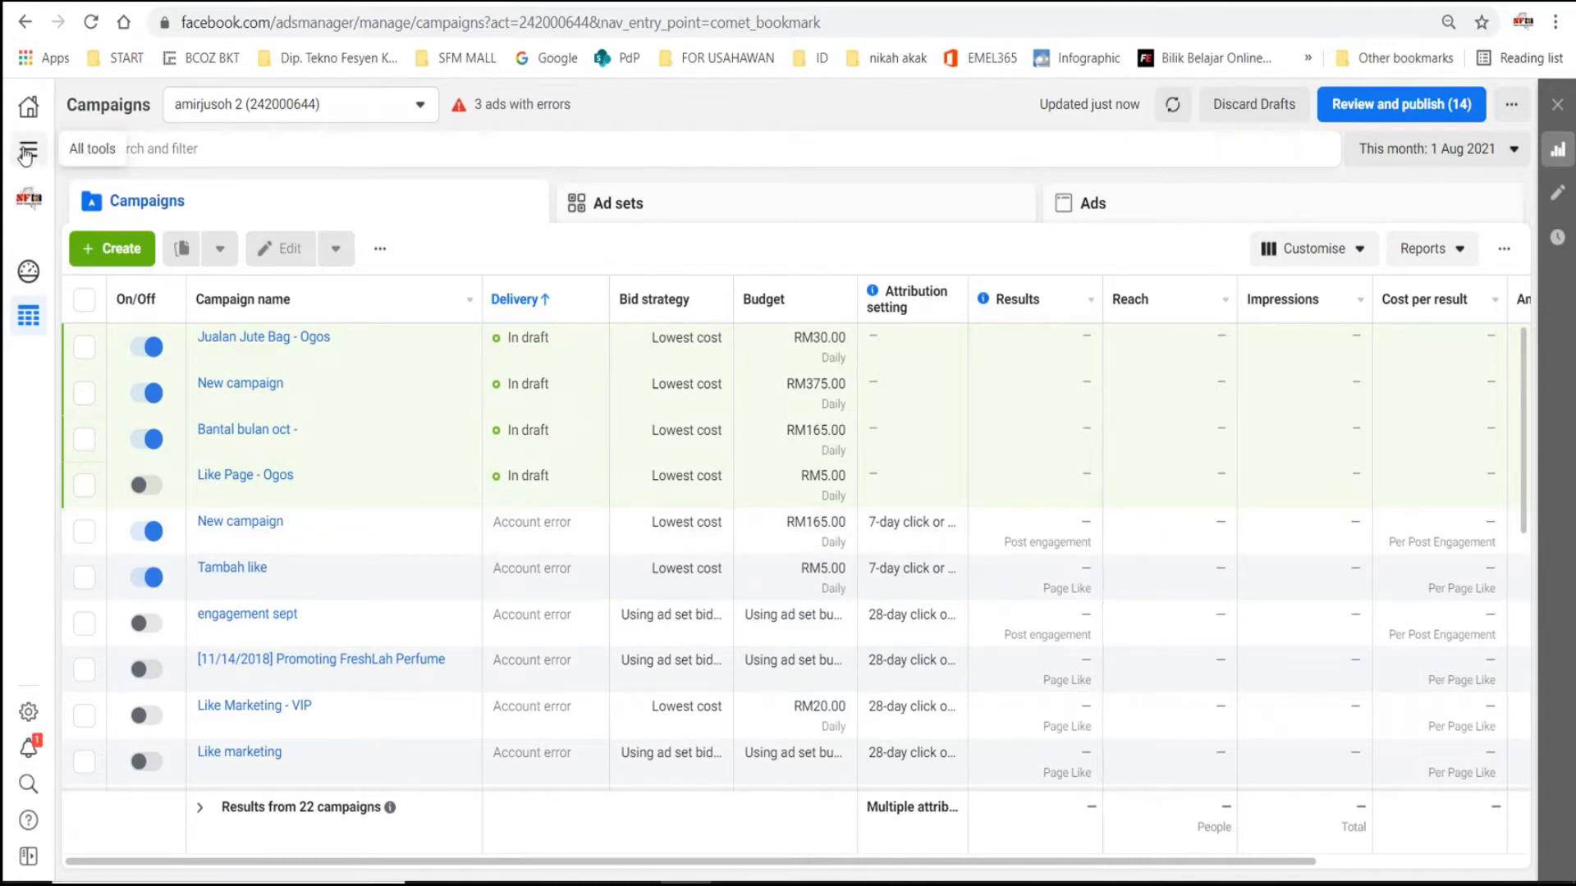
- Open Billing for the ad account from Ads Manager and go to its payment settings
{"action": "left_click", "coordinate": [27, 152]}
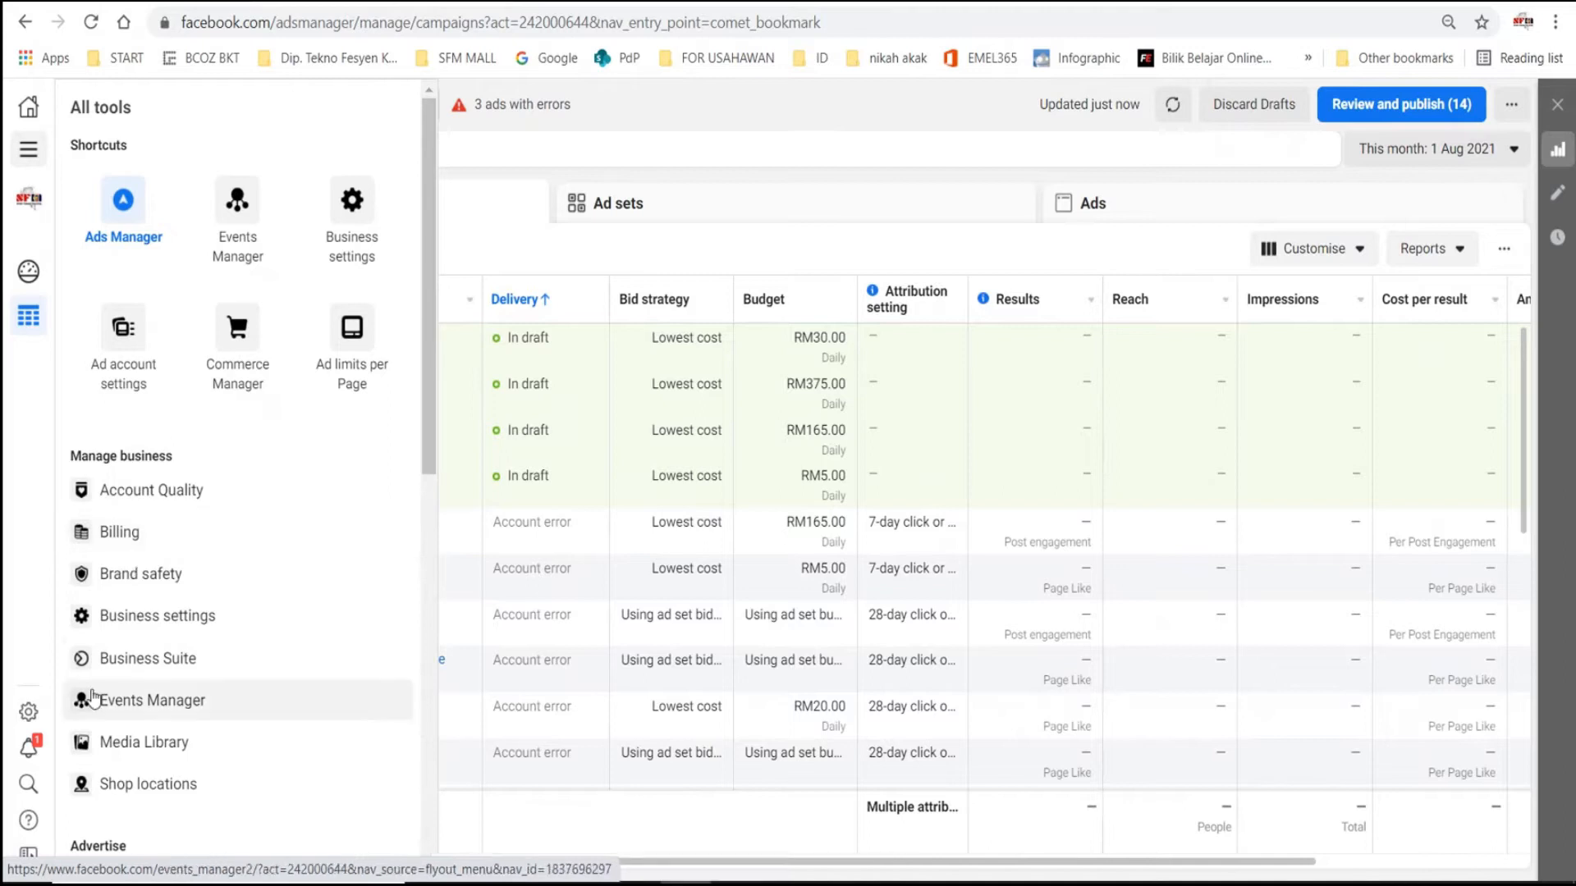
{"action": "left_click", "coordinate": [124, 535]}
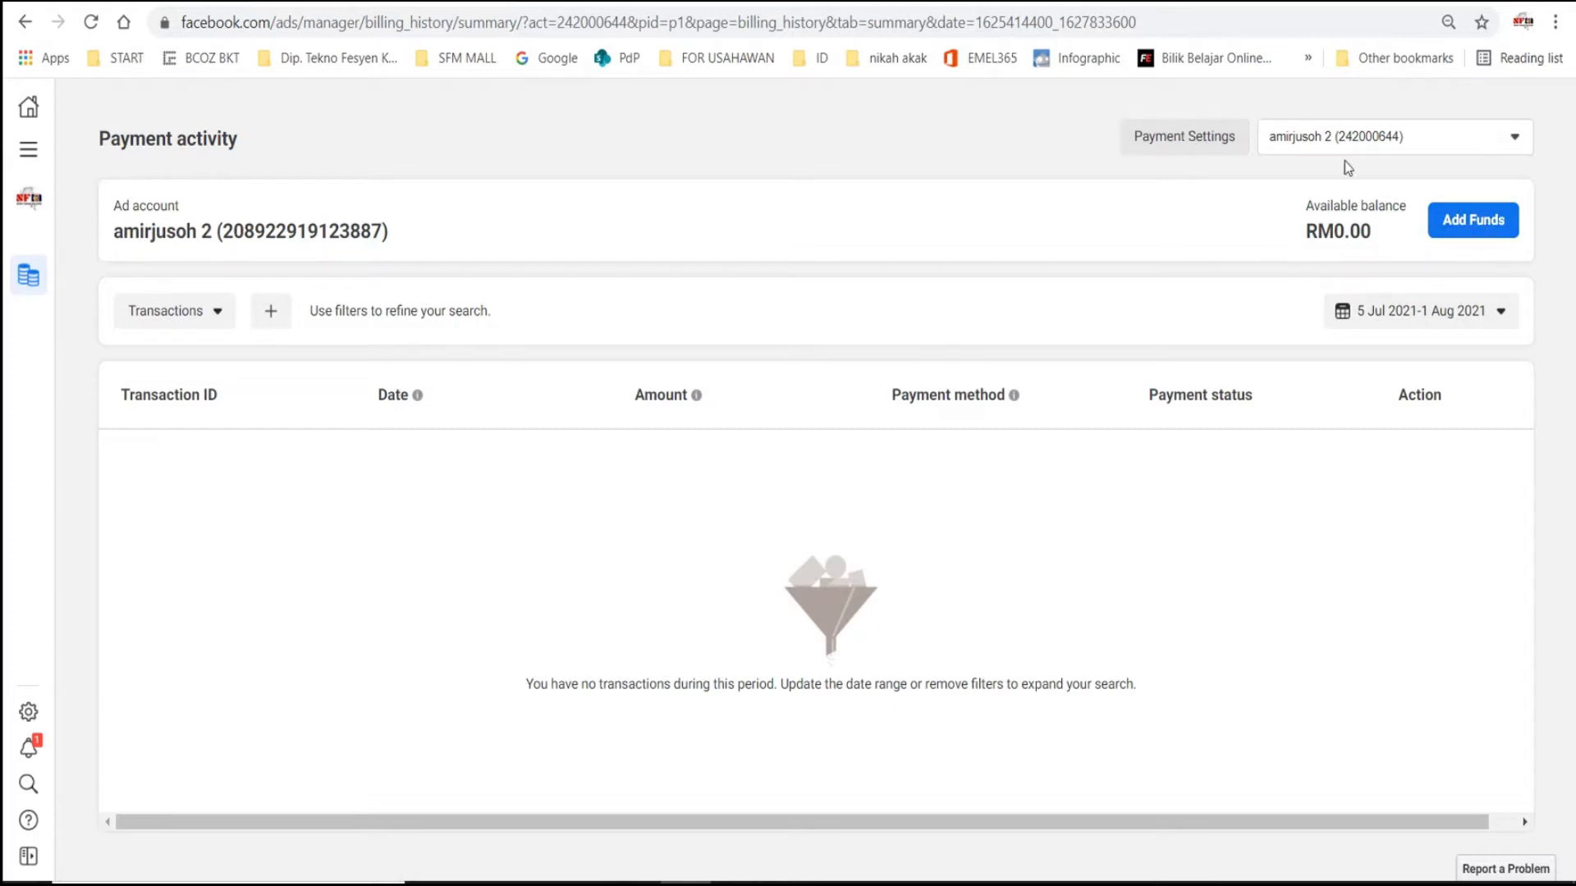
{"action": "left_click", "coordinate": [1192, 136]}
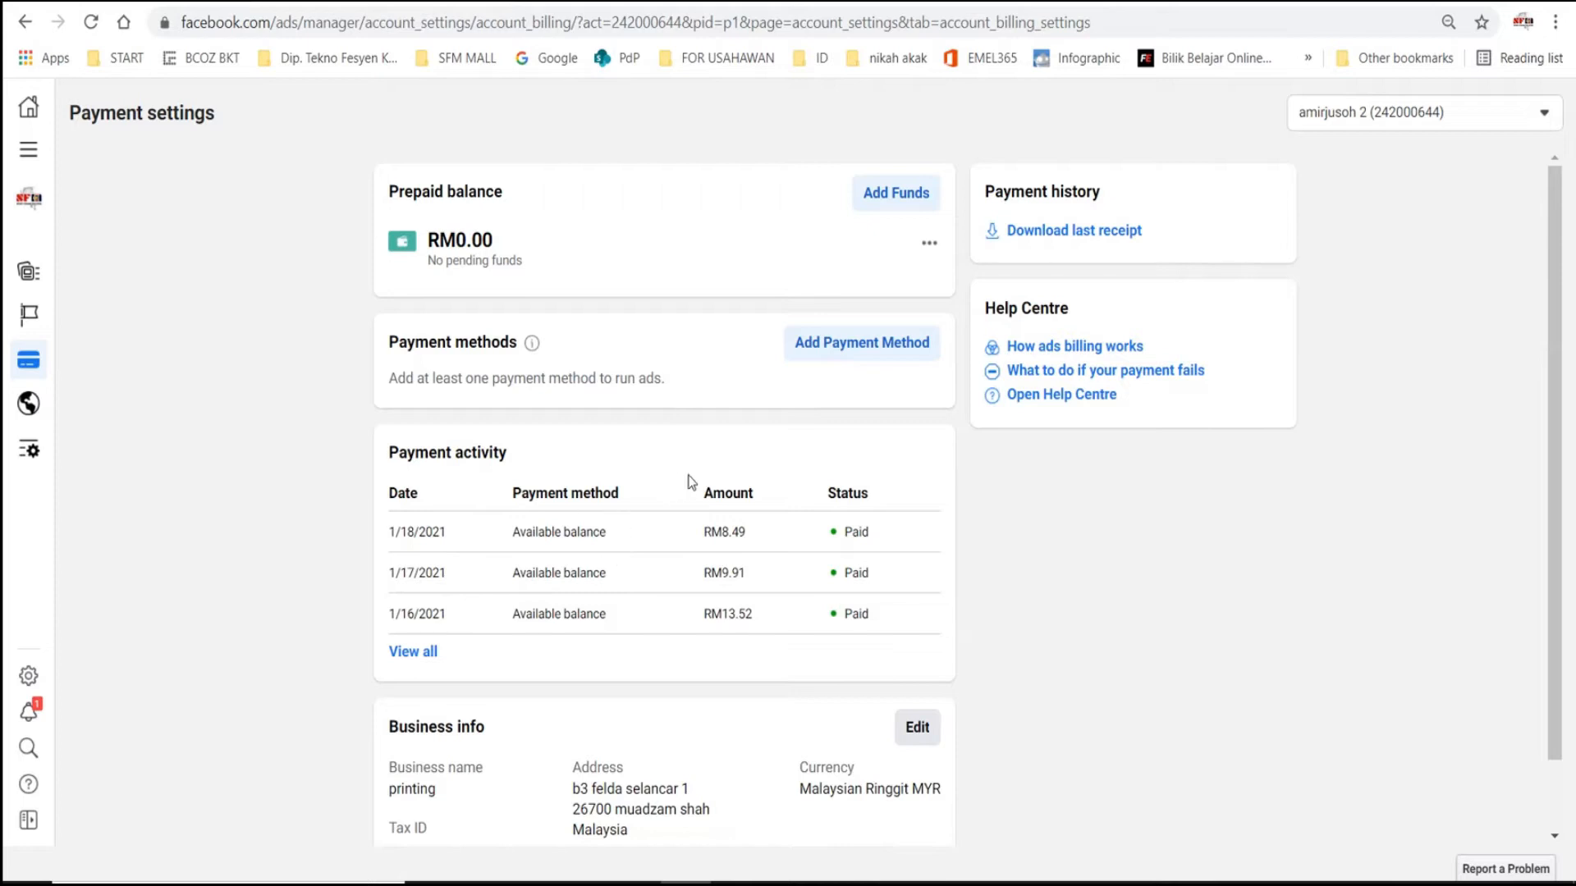
- Enter 150 as the amount of prepaid funds to add, close the dialog without adding funds, and decline the browser's password update
{"action": "left_click", "coordinate": [849, 353]}
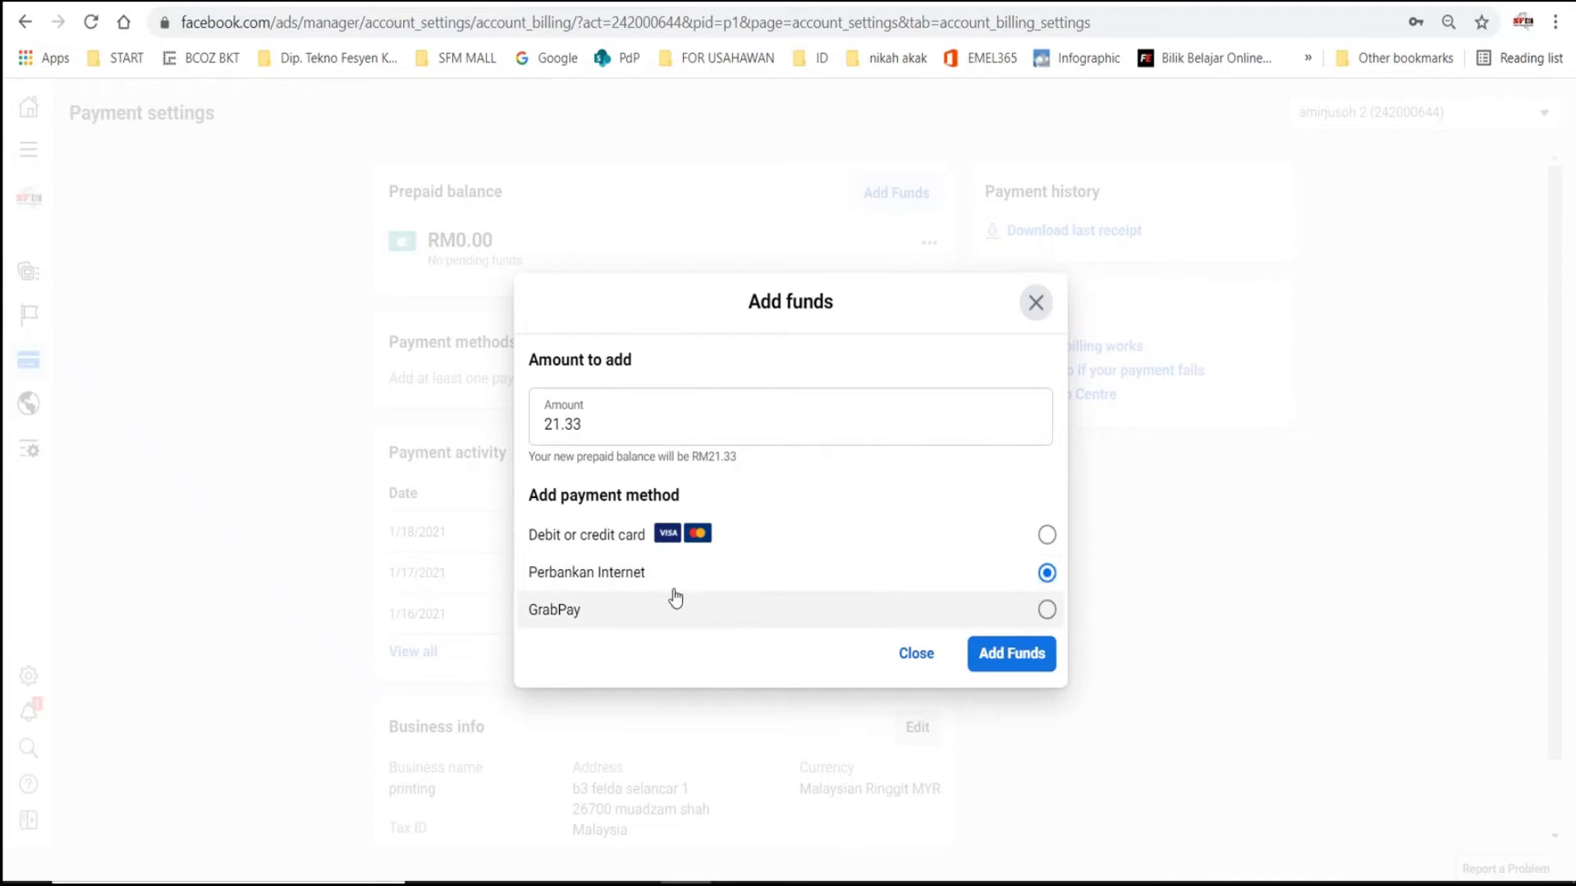
{"action": "left_click_drag", "start_coordinate": [616, 425], "coordinate": [519, 428]}
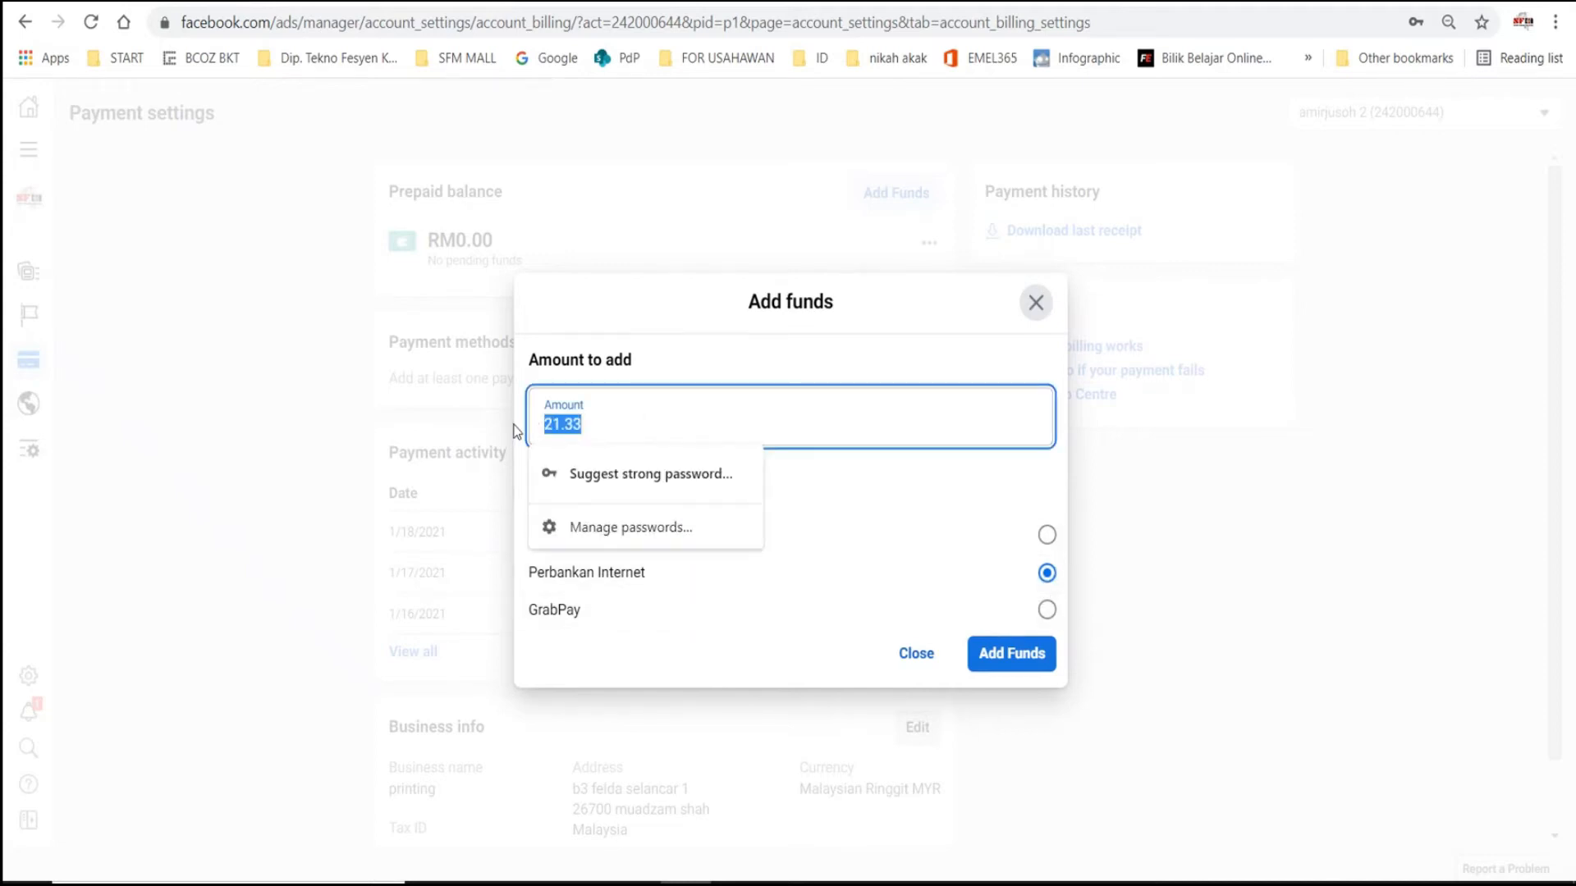
{"action": "type", "text": "150"}
{"action": "left_click", "coordinate": [1018, 476]}
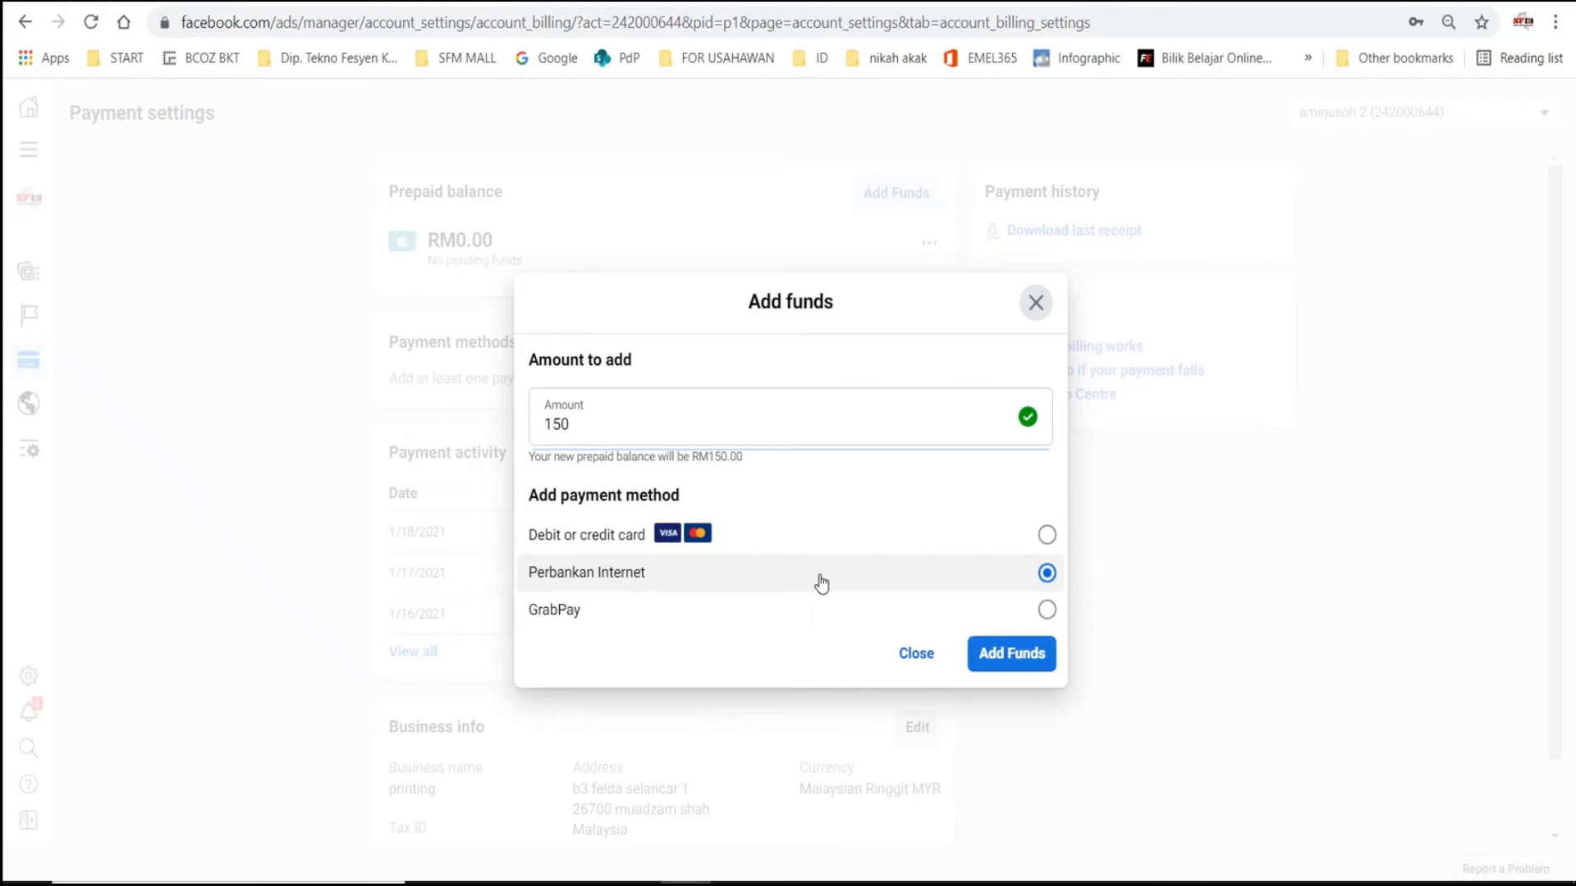
{"action": "left_click", "coordinate": [916, 654]}
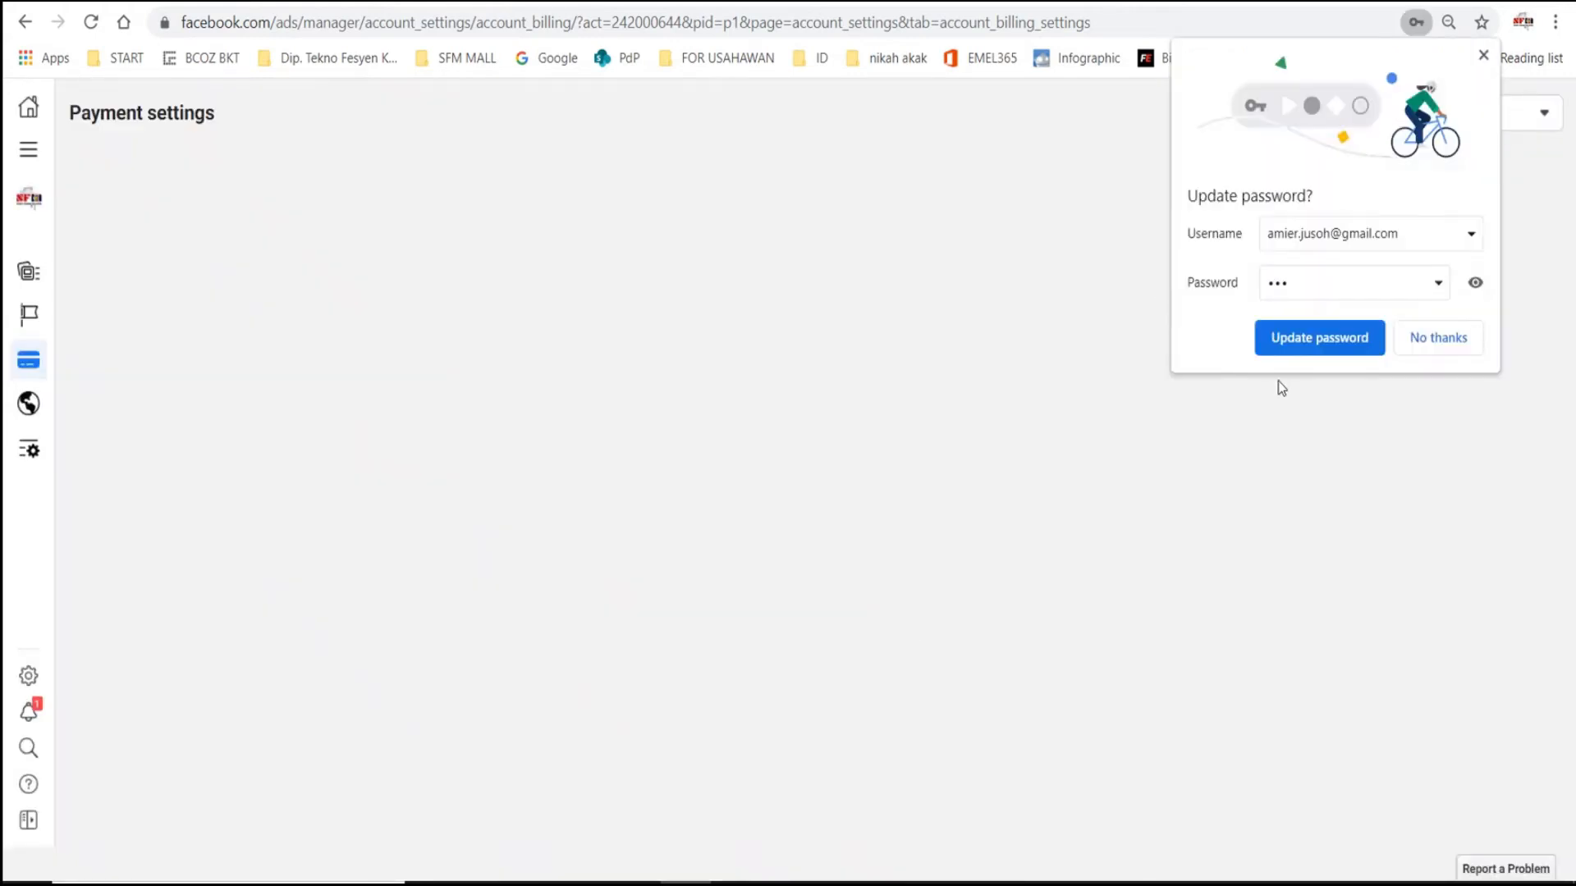
{"action": "left_click", "coordinate": [1460, 342]}
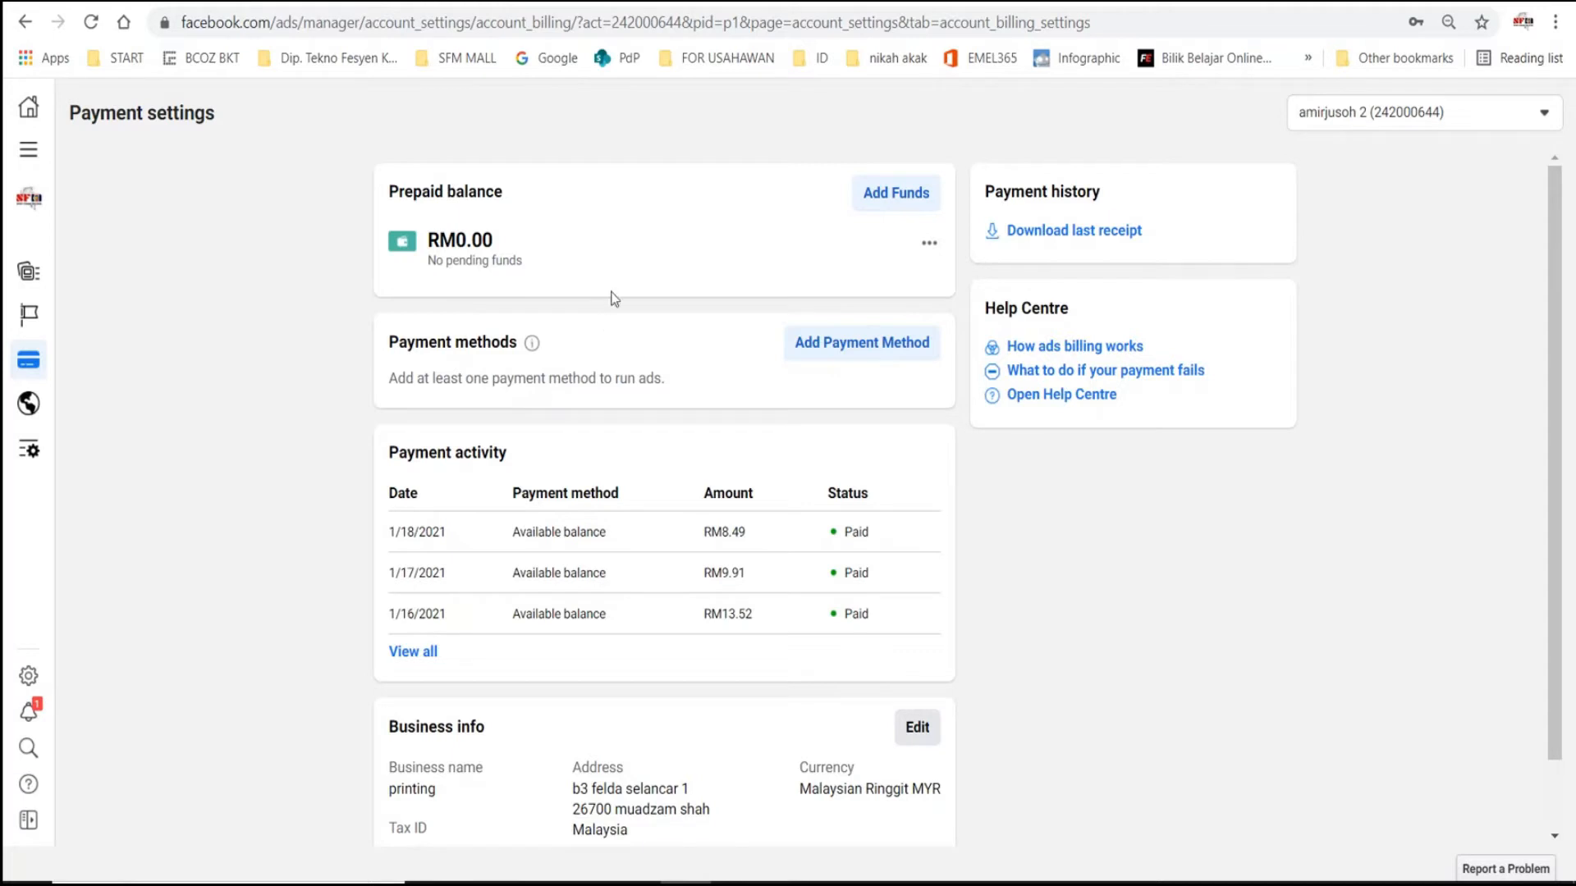
- Return to Ads Manager and create a new campaign with the Engagement objective and the Post Engagement type
{"action": "left_click", "coordinate": [28, 163]}
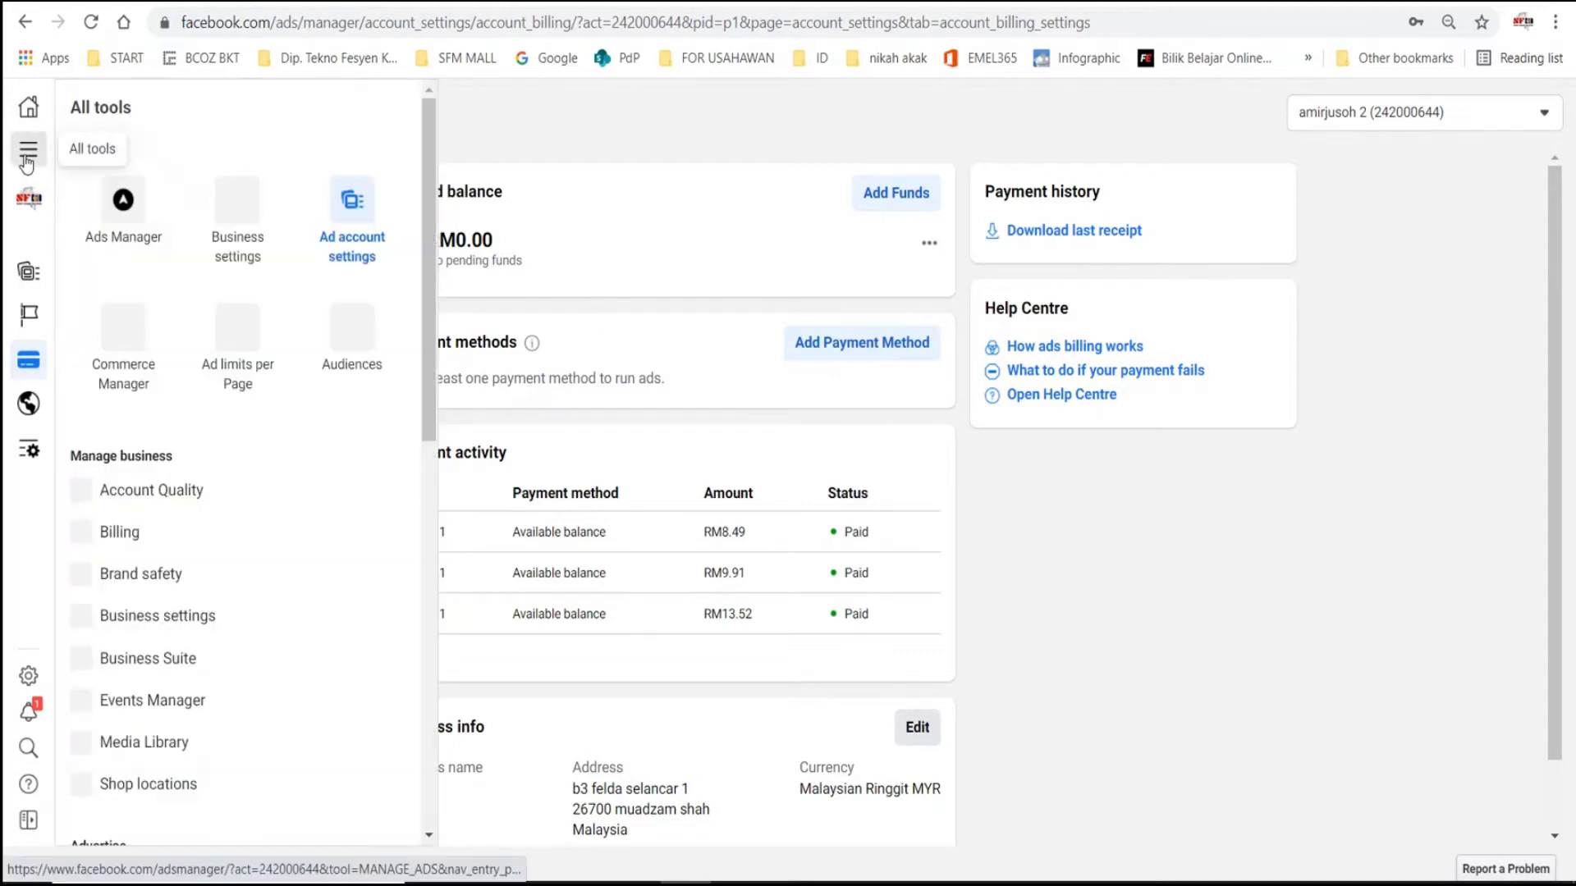
{"action": "left_click", "coordinate": [131, 211]}
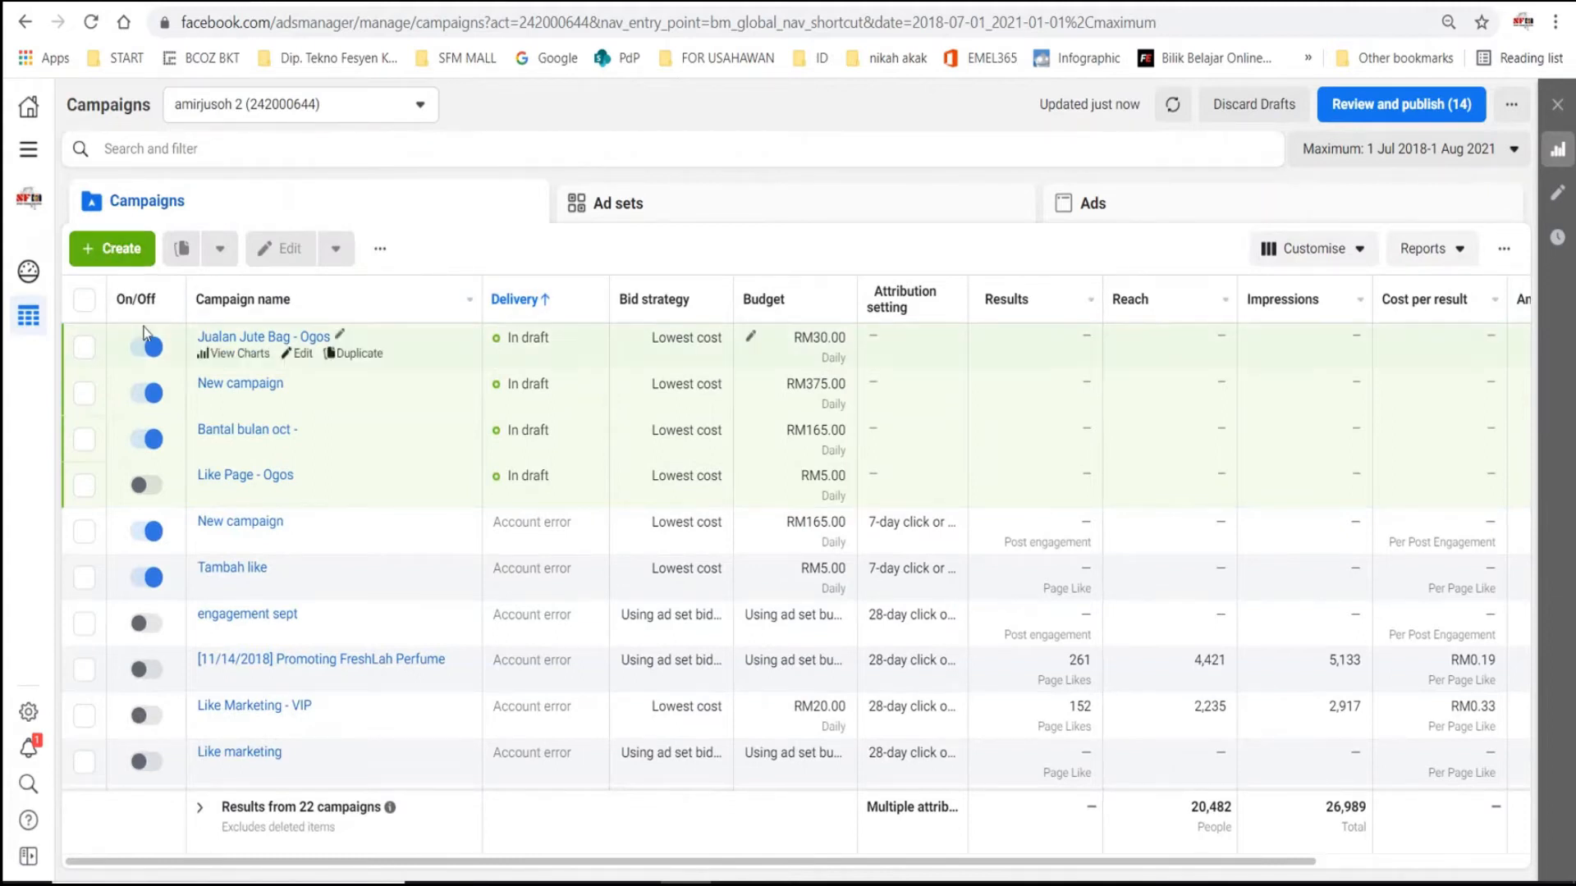
{"action": "left_click", "coordinate": [113, 249]}
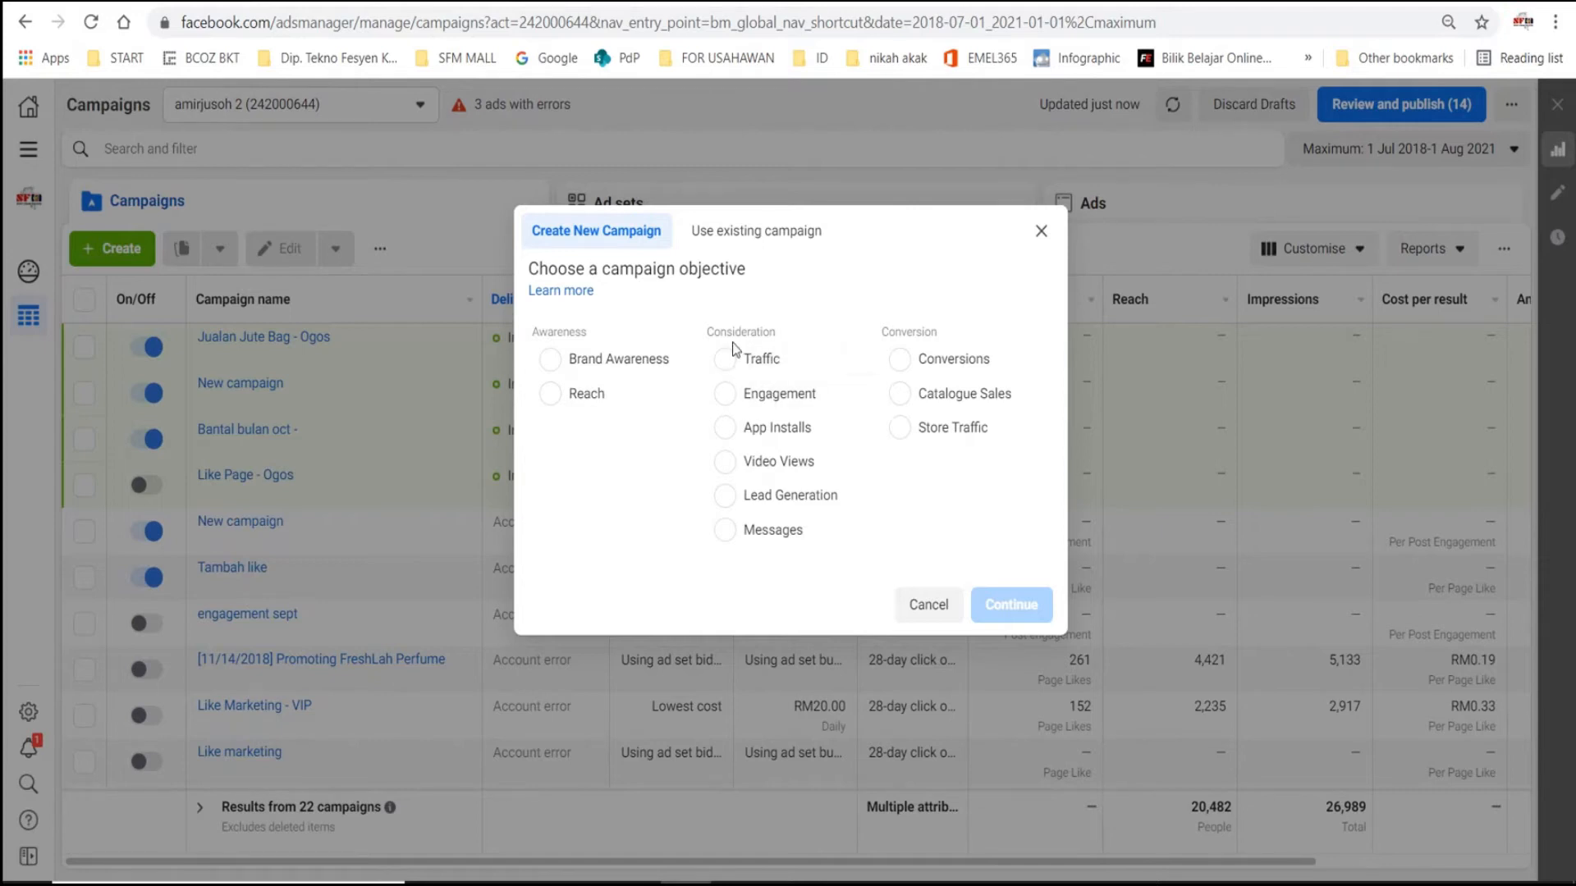
{"action": "left_click", "coordinate": [723, 395]}
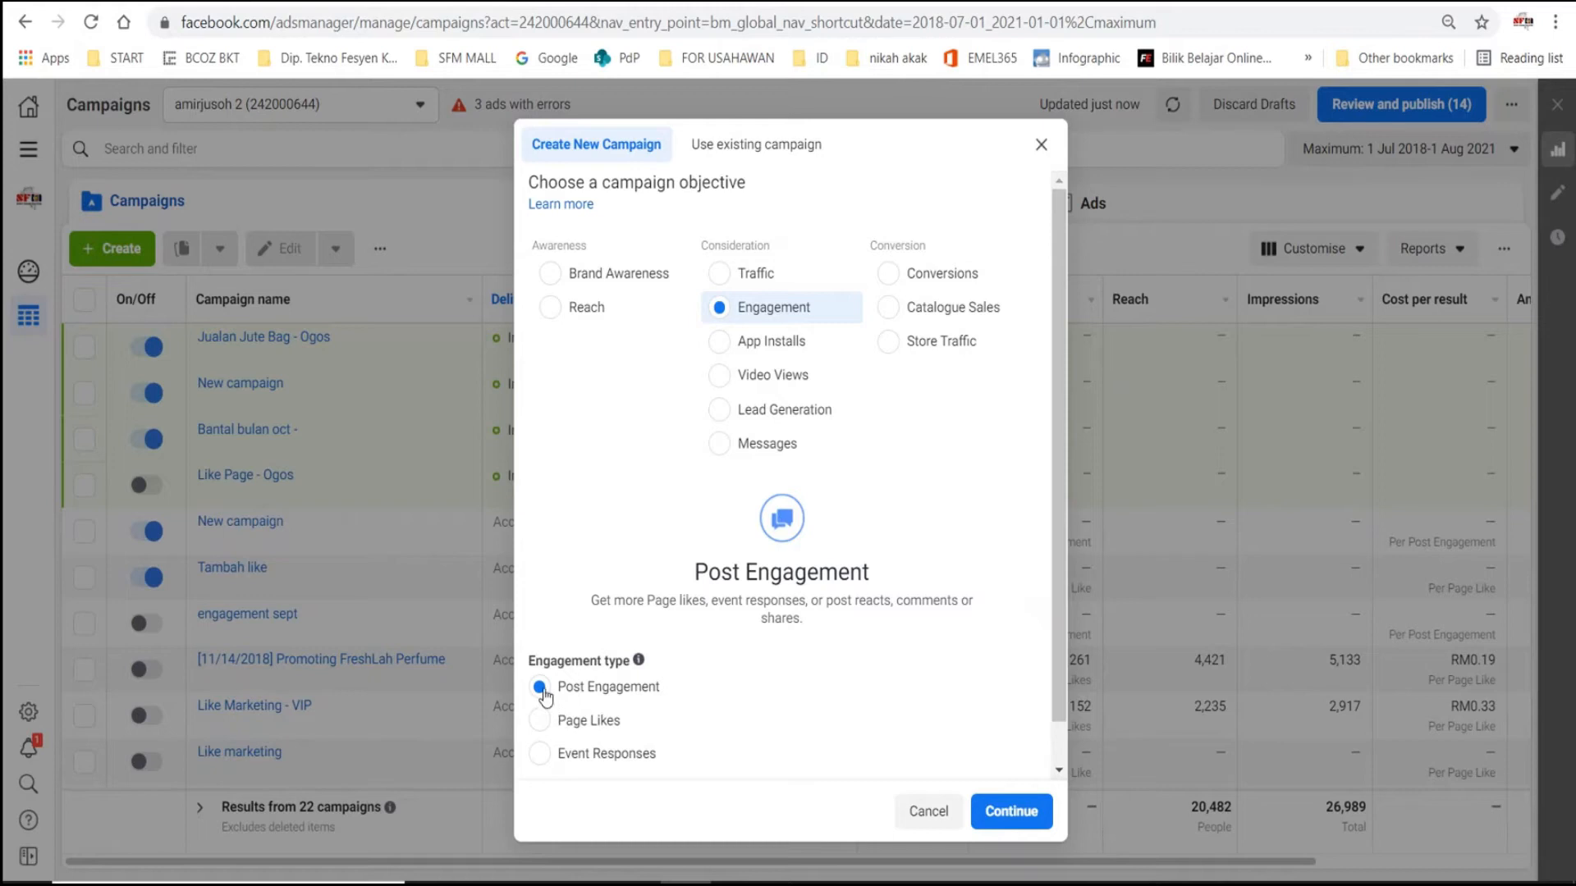
{"action": "left_click", "coordinate": [1012, 815]}
{"action": "left_click", "coordinate": [1018, 820]}
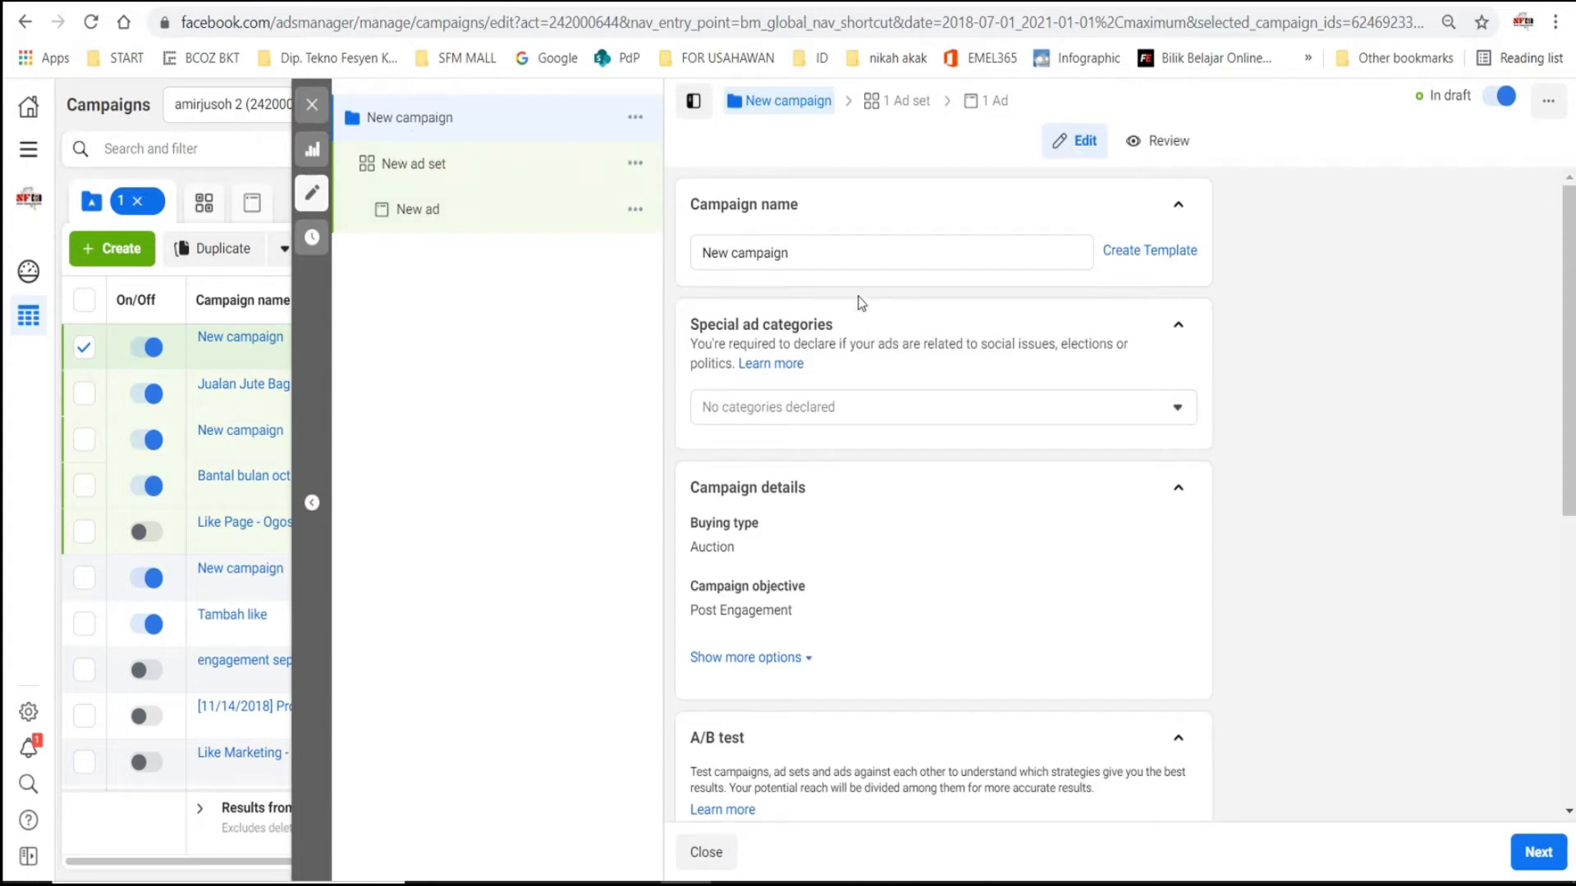
- Name the new campaign "Jualan Jute Bag - Ogos"
{"action": "left_click_drag", "start_coordinate": [806, 257], "coordinate": [678, 255]}
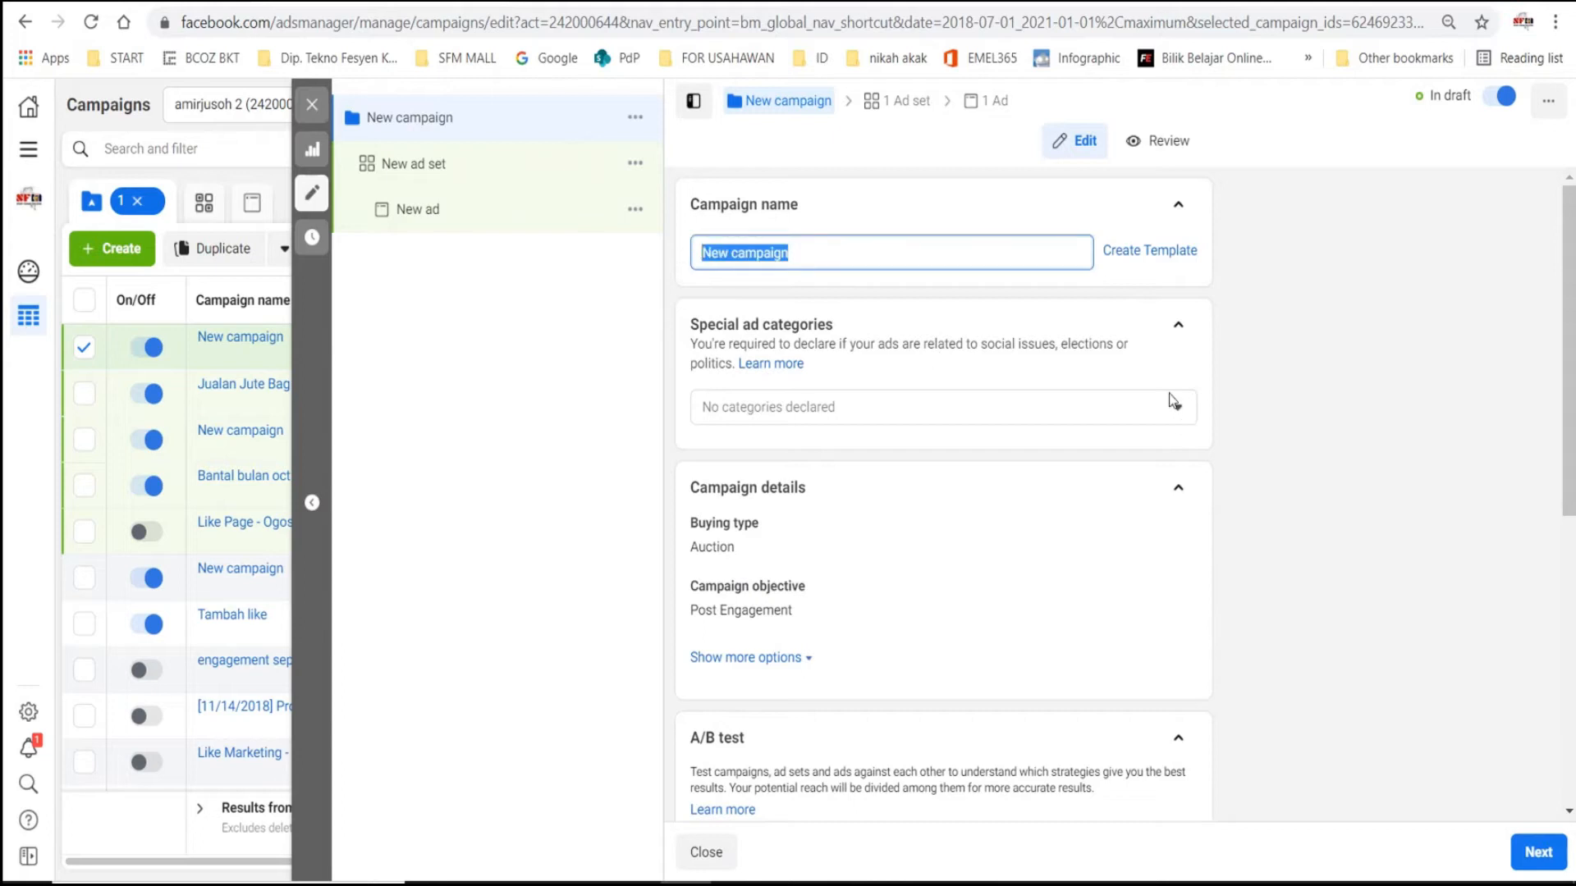
{"action": "type", "text": "Jua"}
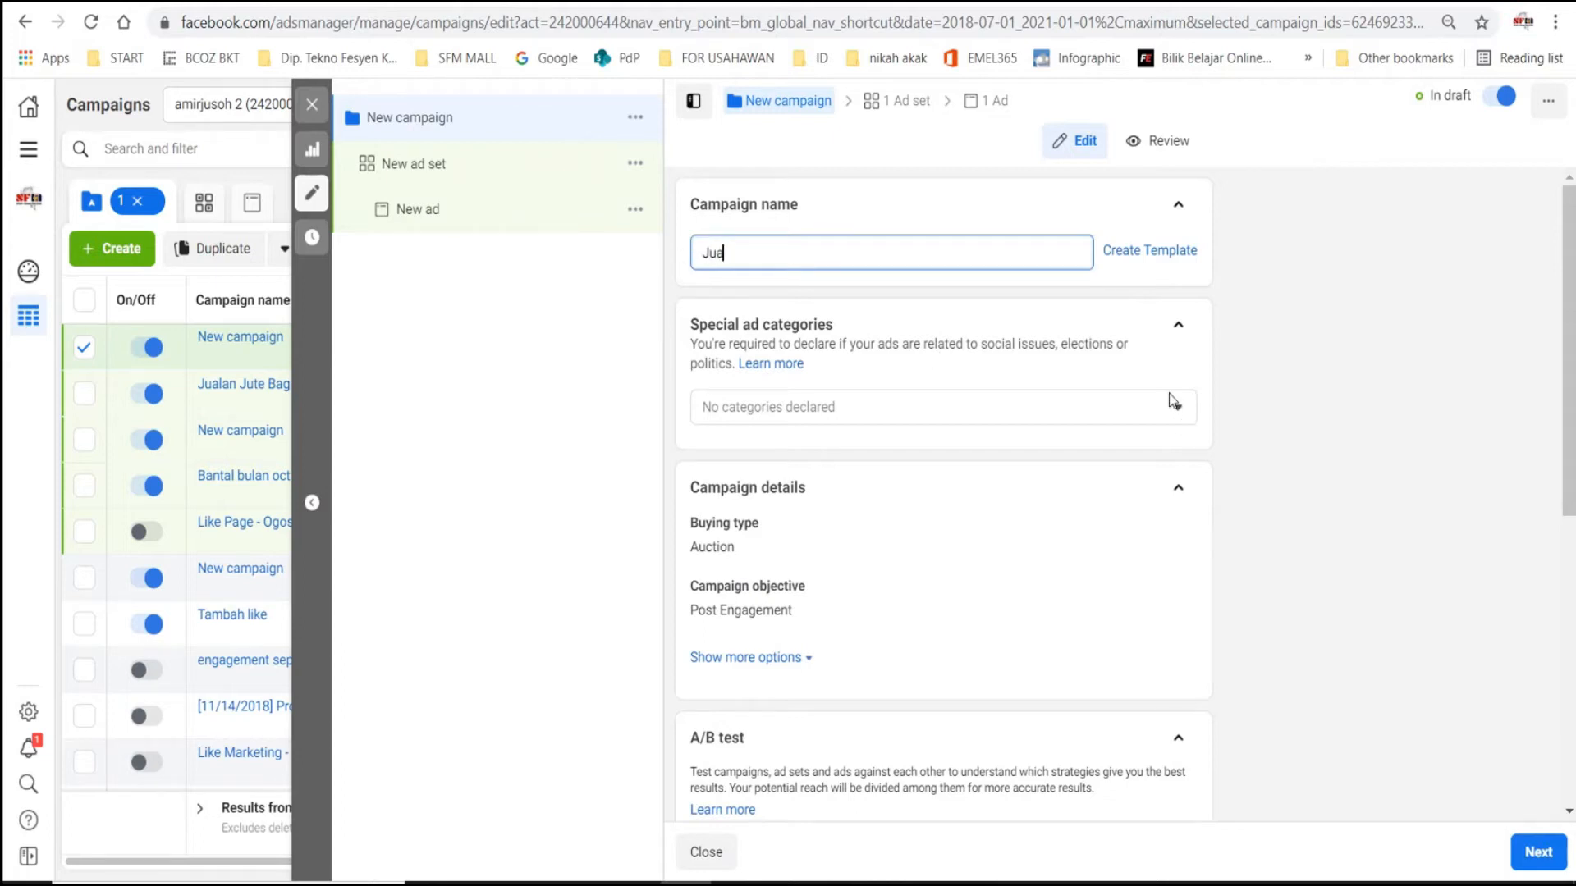
{"action": "type", "text": "lan Jute Bag - Ogos"}
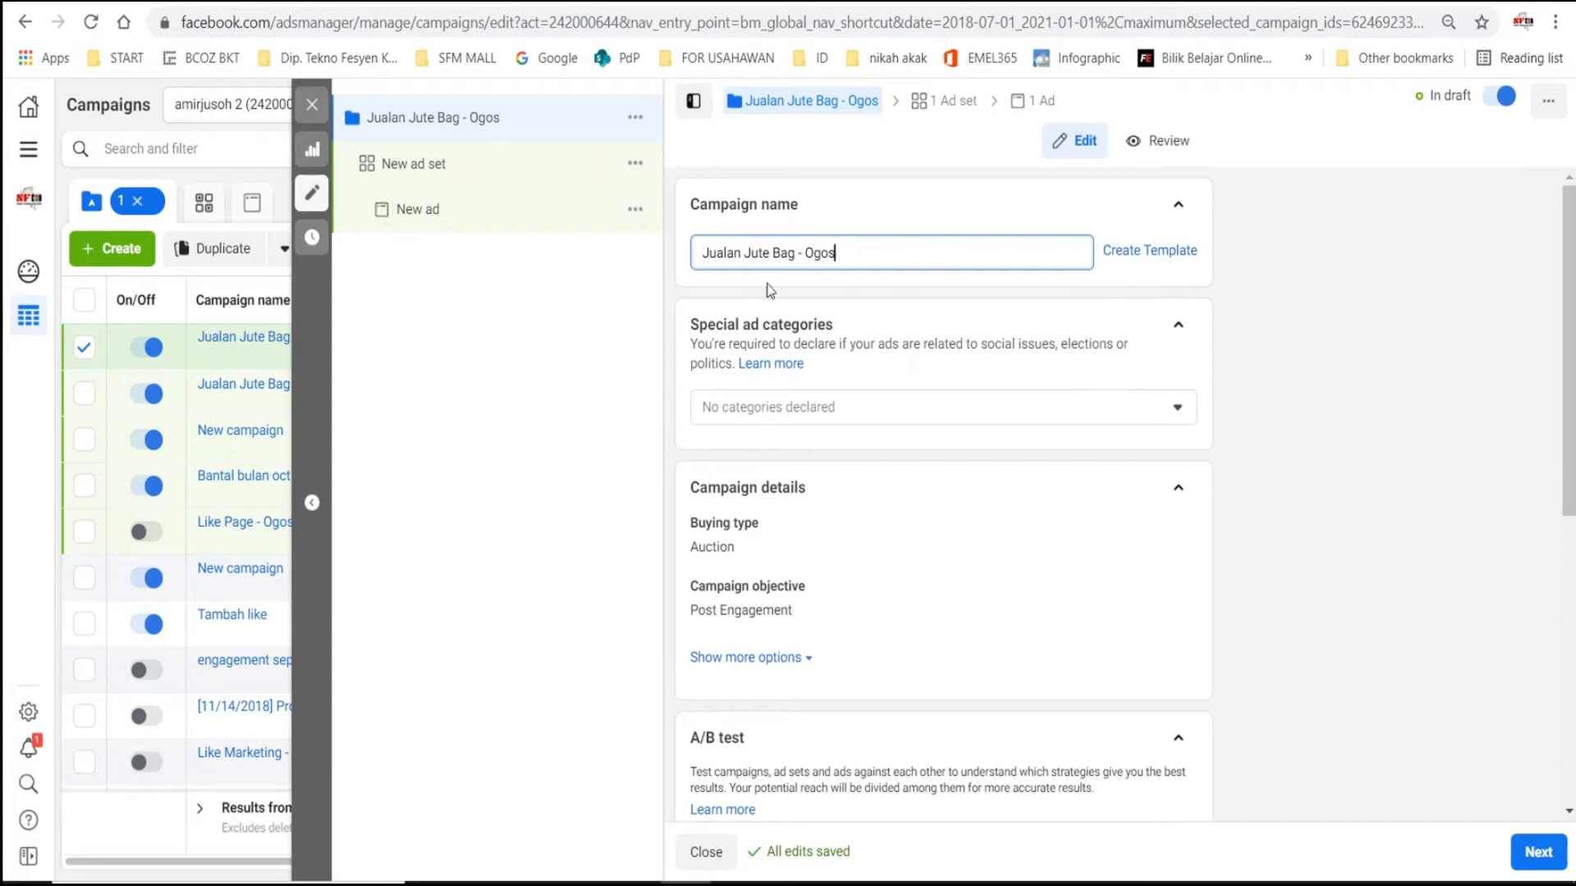
- Examine the campaign's special ad categories, details and A/B test sections, and the daily and lifetime budget options
{"action": "scroll", "coordinate": [912, 312], "scroll_direction": "down", "scroll_amount": 1}
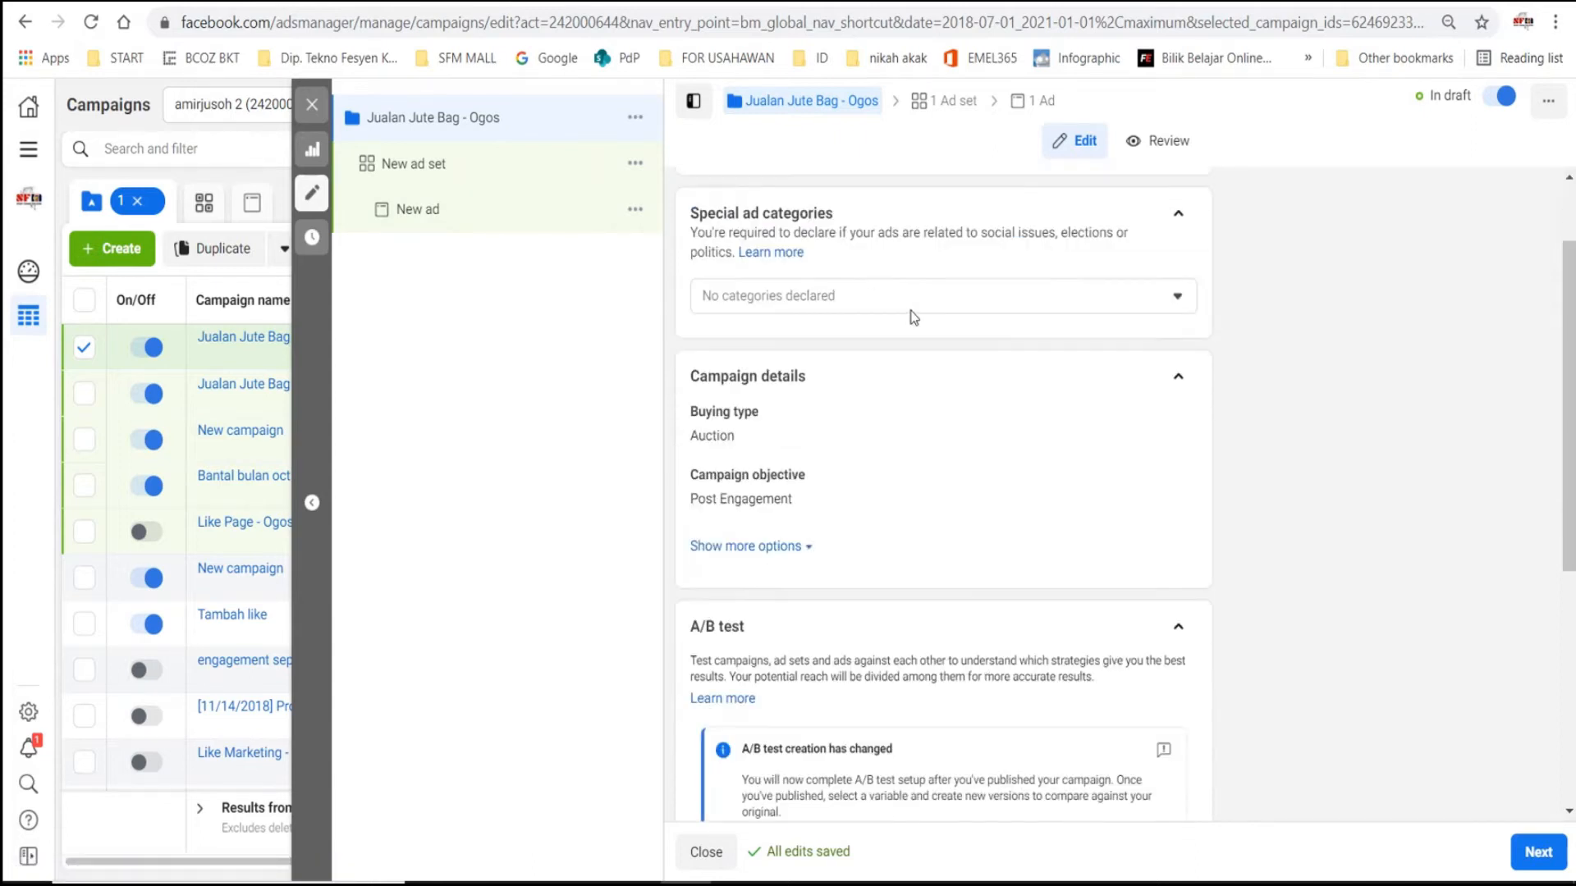
{"action": "scroll", "coordinate": [935, 356], "scroll_direction": "up", "scroll_amount": 1}
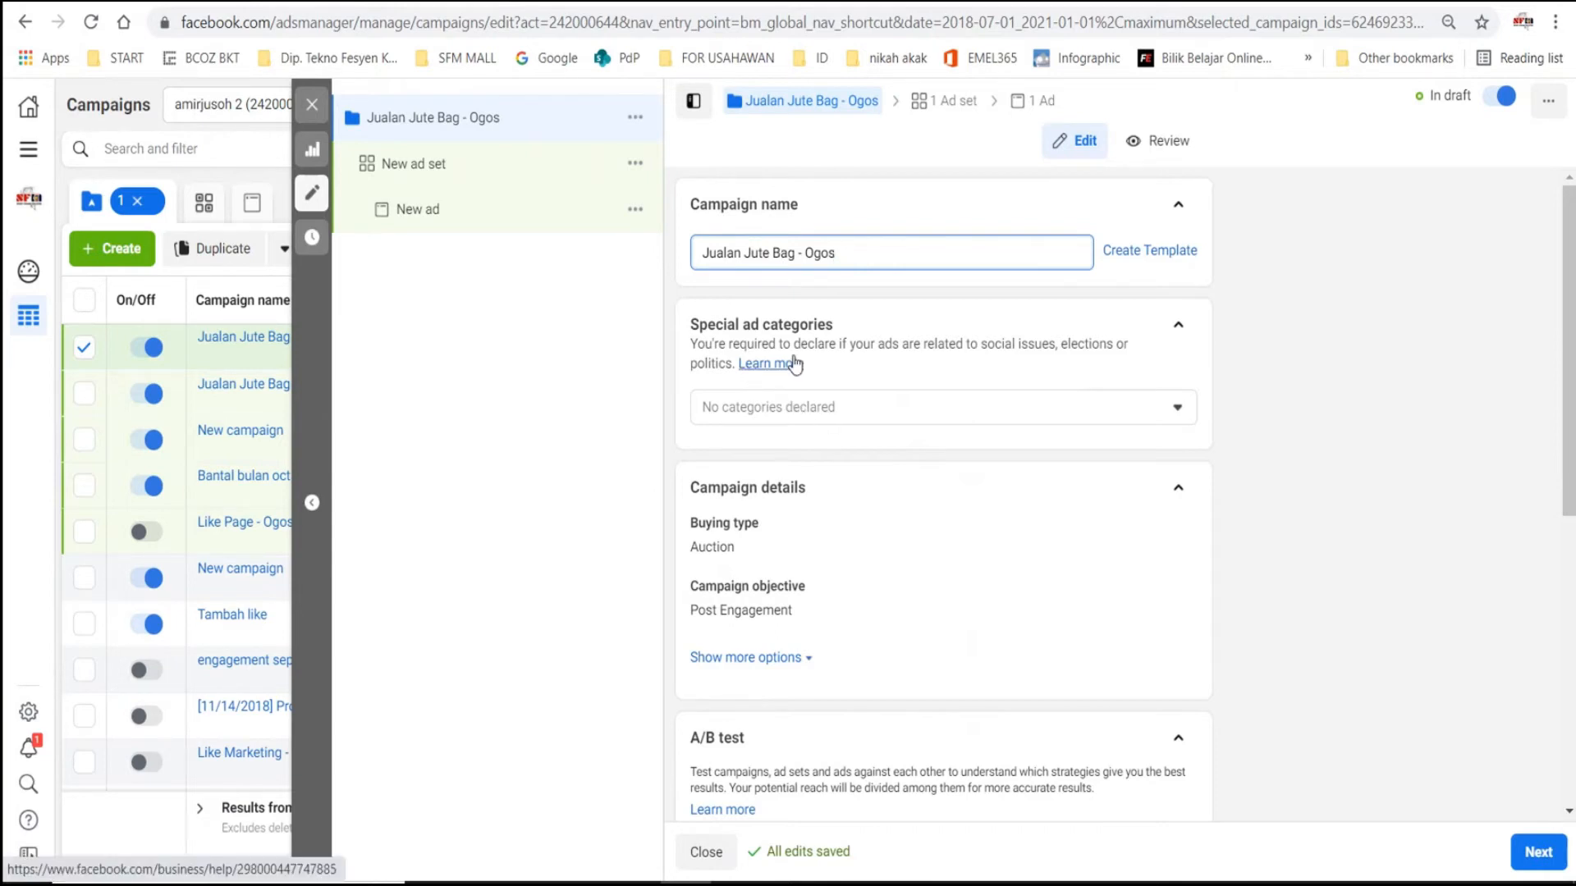
{"action": "scroll", "coordinate": [1106, 525], "scroll_direction": "down", "scroll_amount": 4}
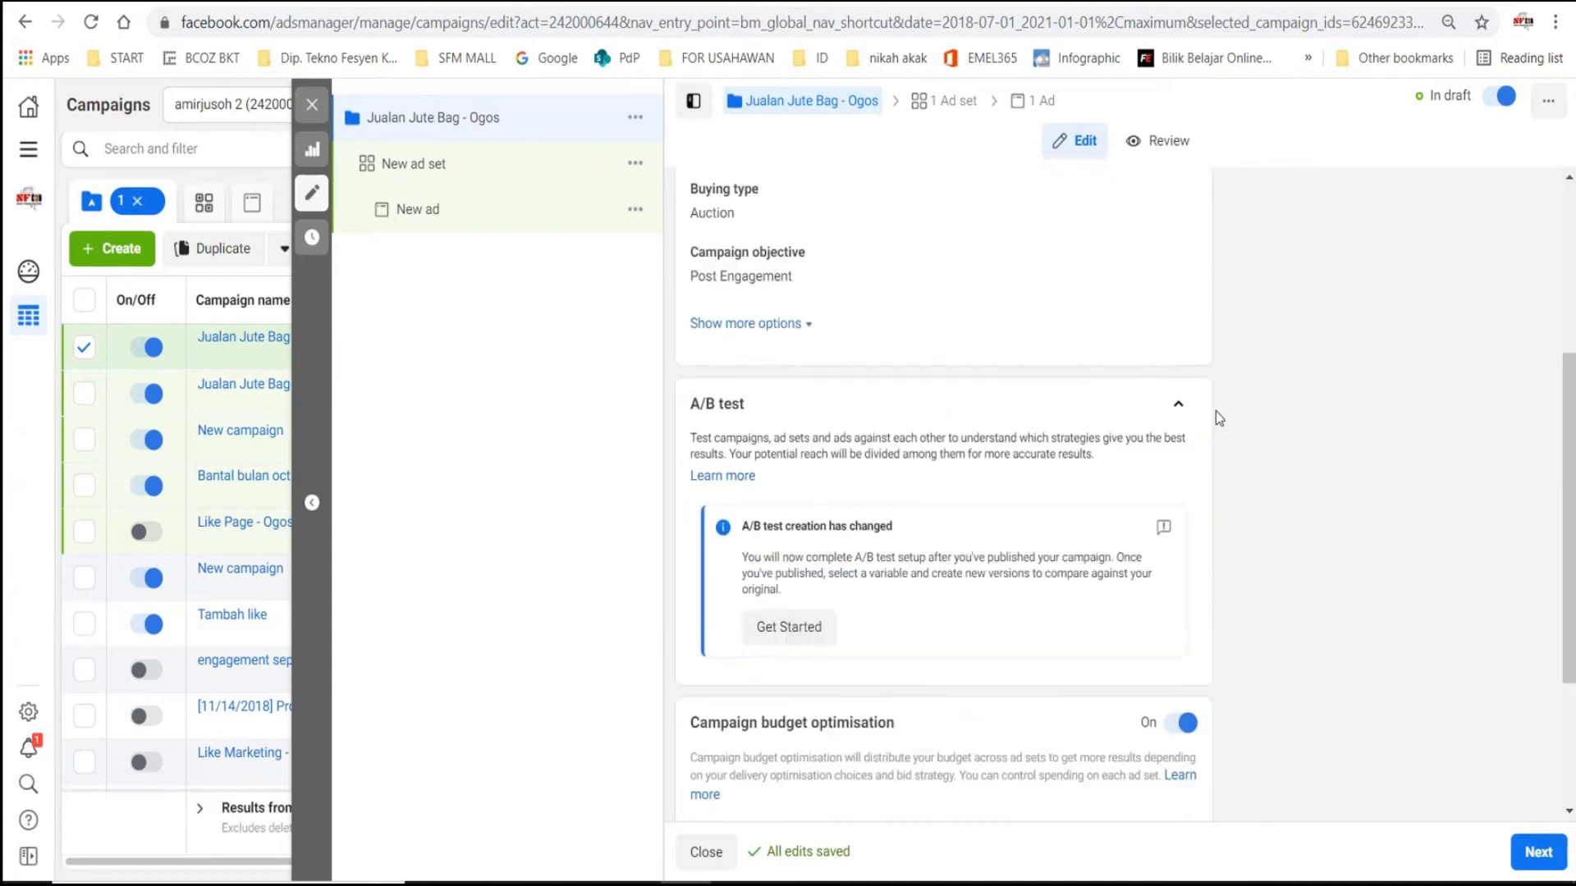
{"action": "scroll", "coordinate": [924, 289], "scroll_direction": "up", "scroll_amount": 5}
{"action": "scroll", "coordinate": [991, 527], "scroll_direction": "down", "scroll_amount": 4}
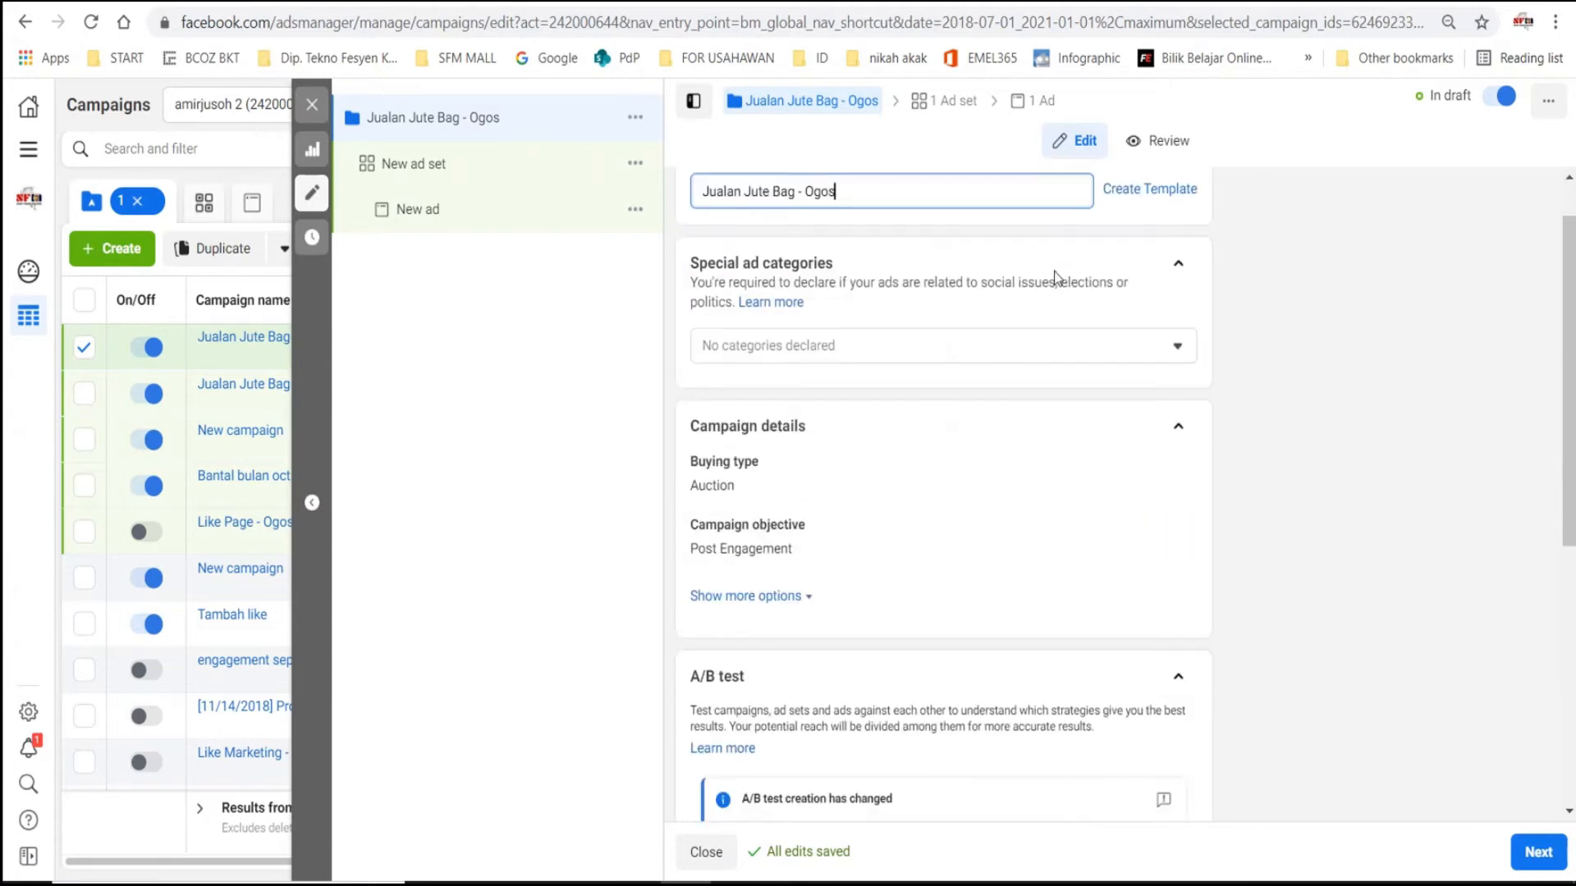
{"action": "scroll", "coordinate": [1299, 494], "scroll_direction": "down", "scroll_amount": 5}
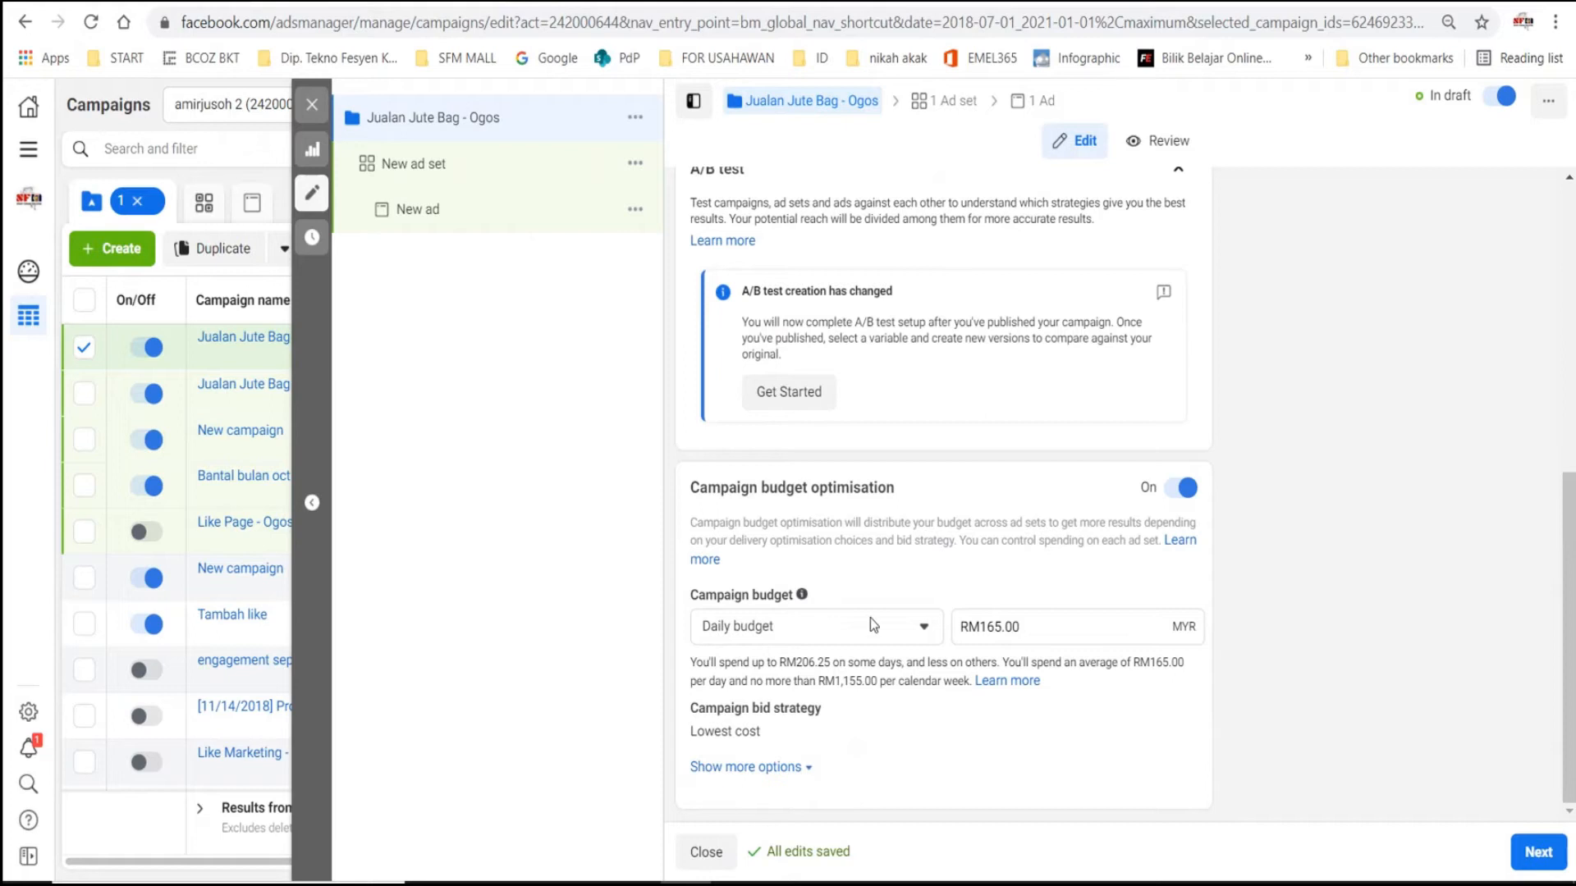
{"action": "left_click", "coordinate": [913, 628]}
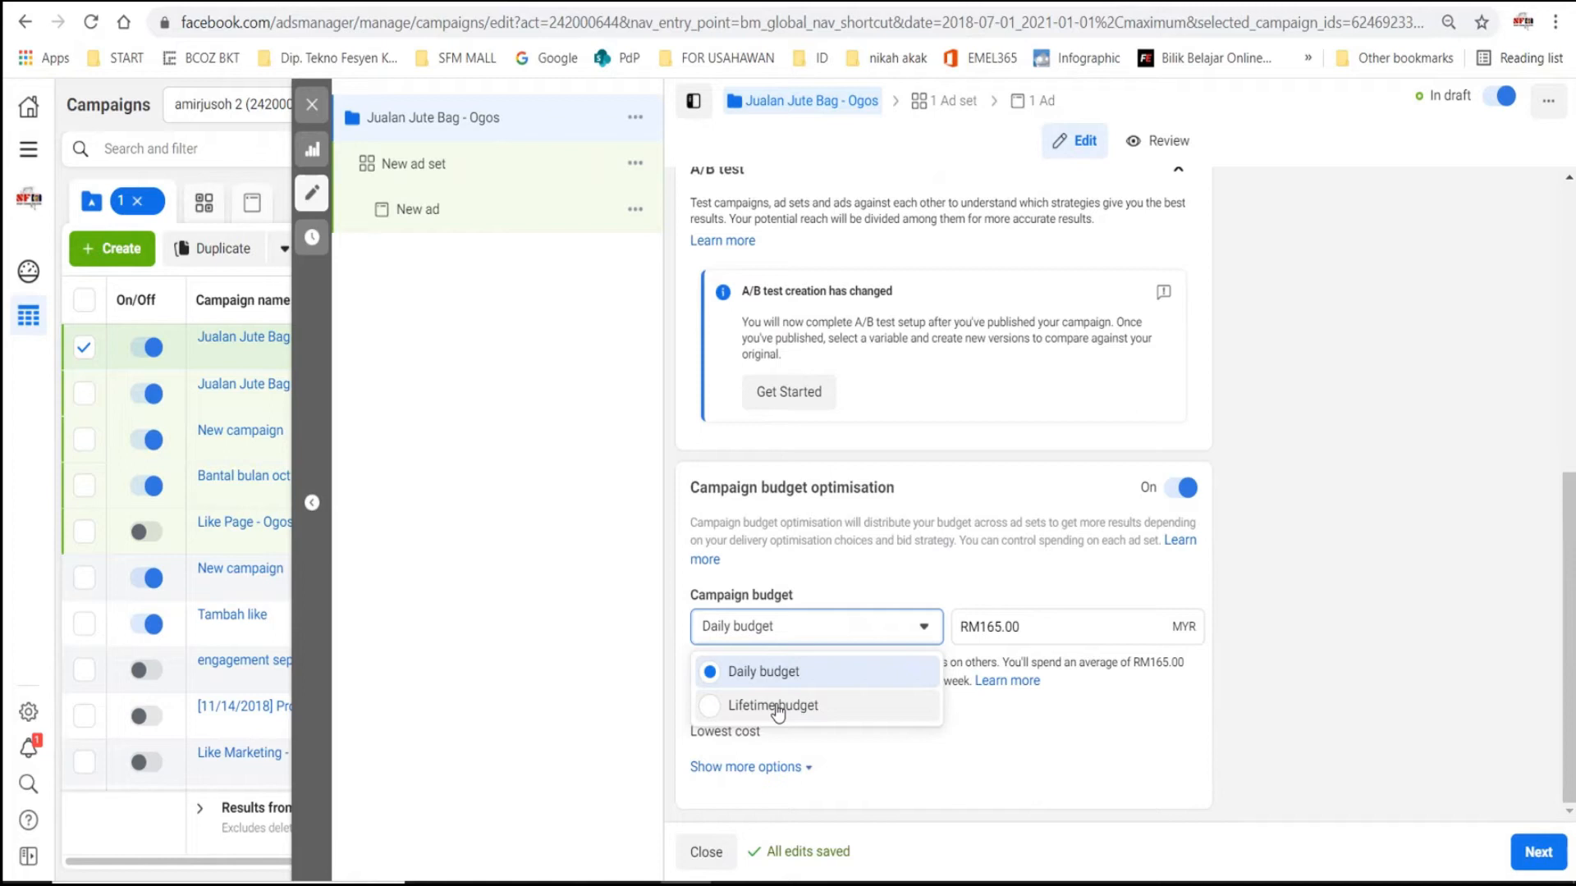
{"action": "left_click", "coordinate": [870, 591]}
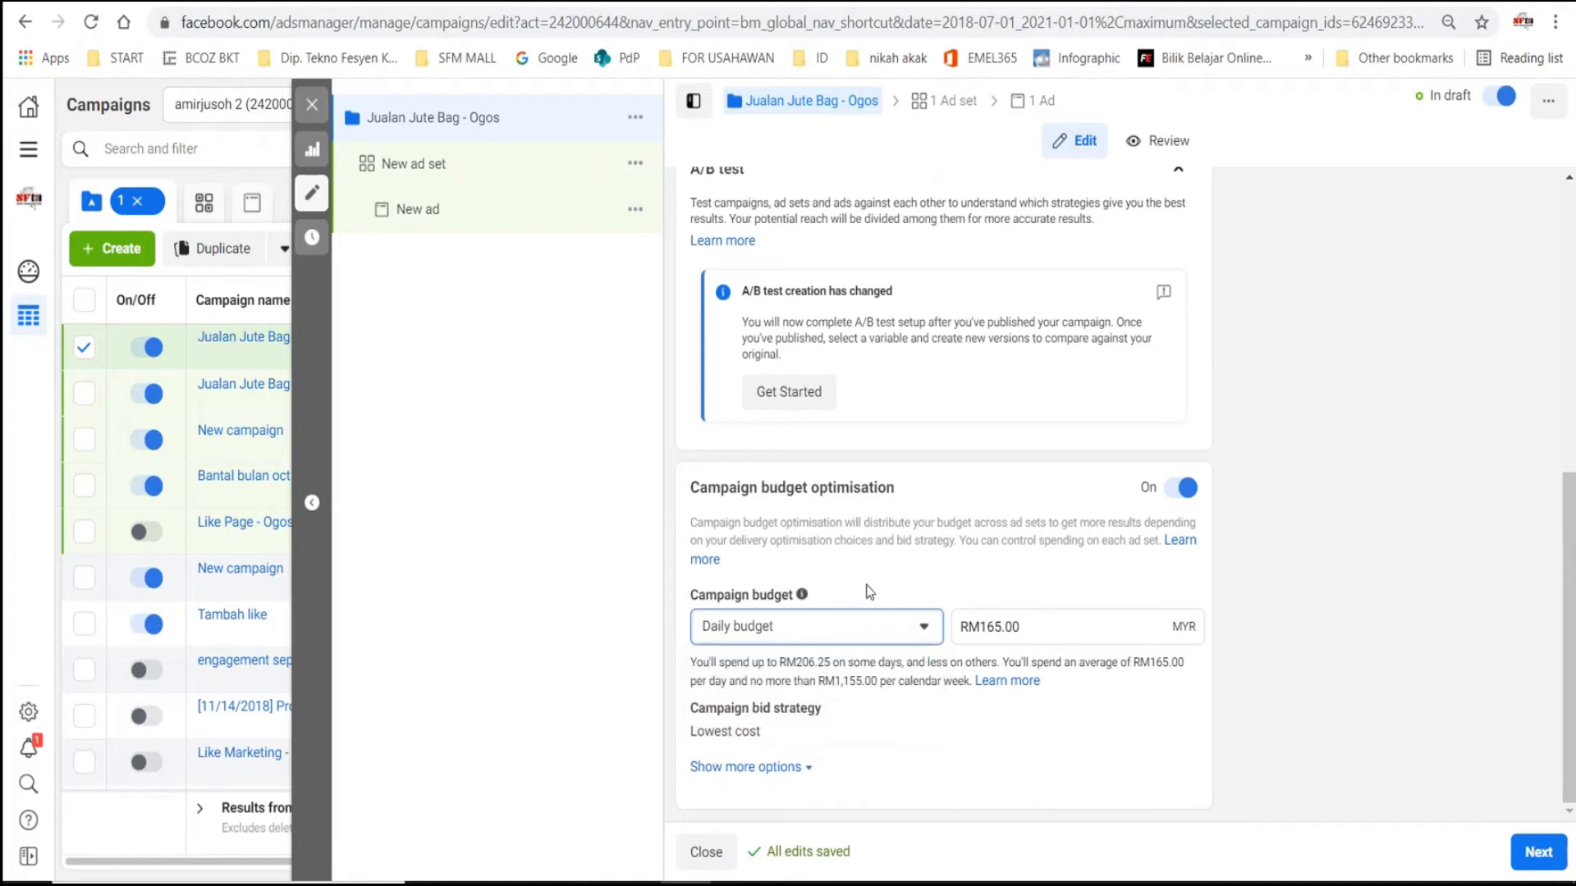
{"action": "left_click", "coordinate": [830, 627]}
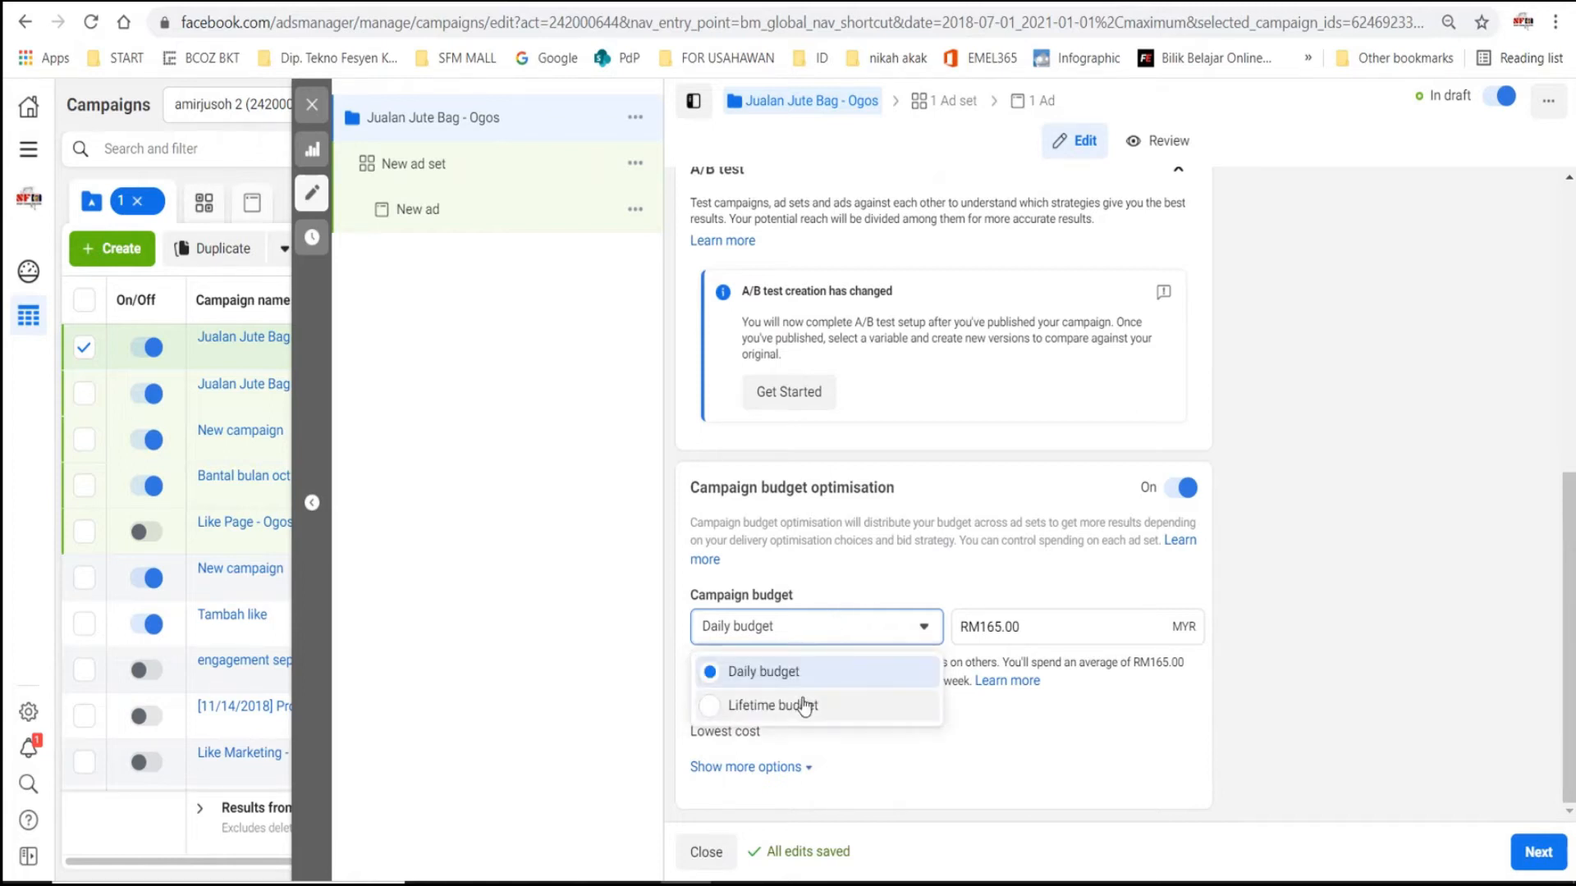
{"action": "left_click", "coordinate": [844, 579]}
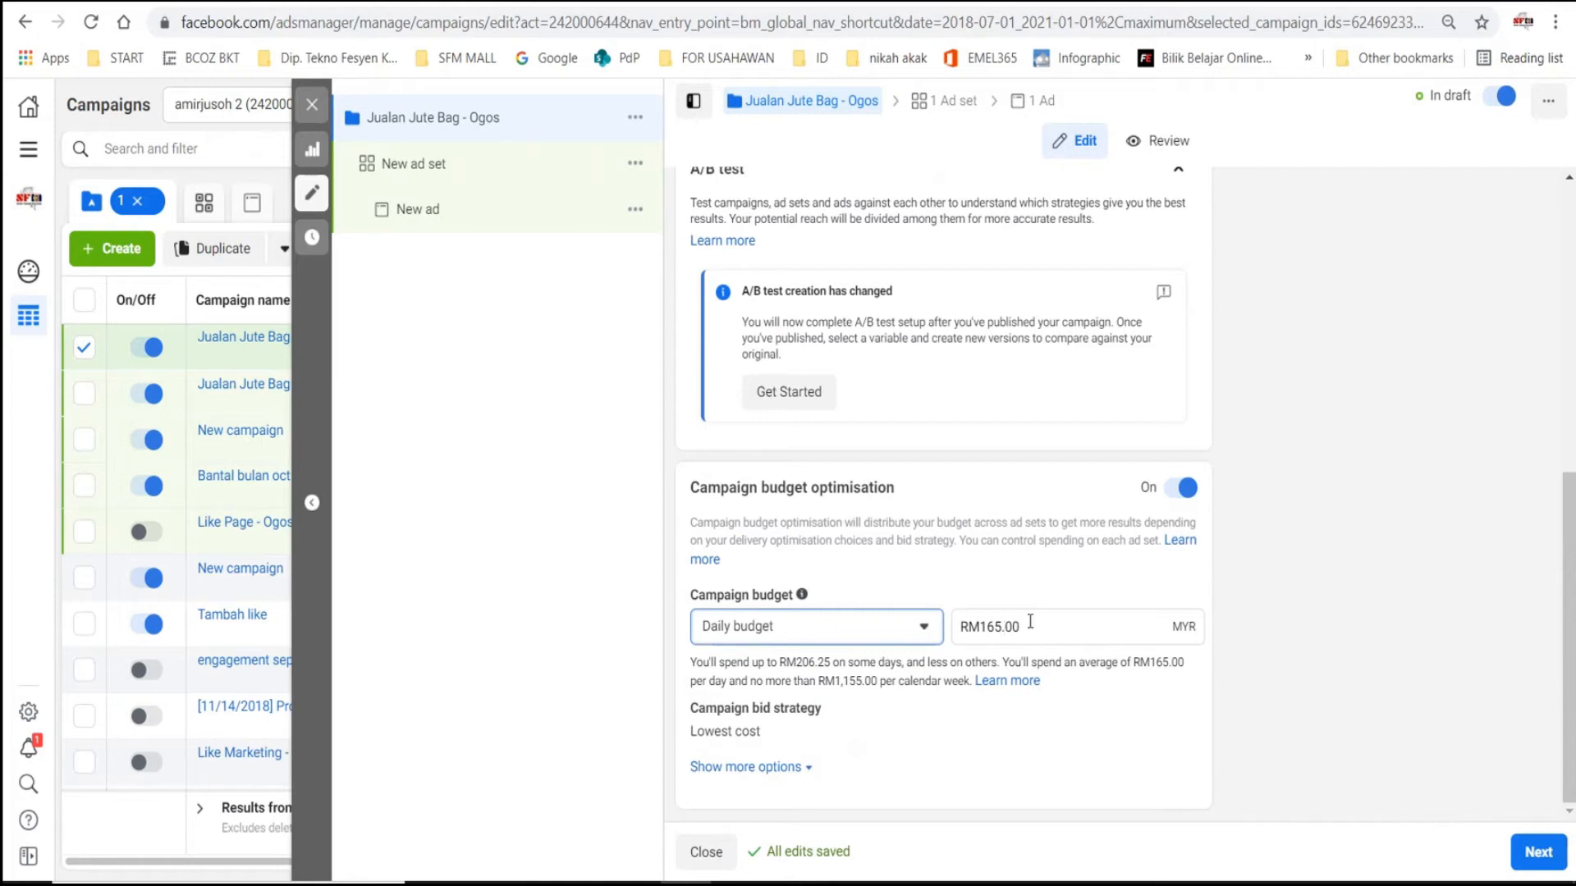
- Set the campaign's daily budget to RM30
{"action": "left_click_drag", "start_coordinate": [1036, 622], "coordinate": [958, 628]}
{"action": "type", "text": "30"}
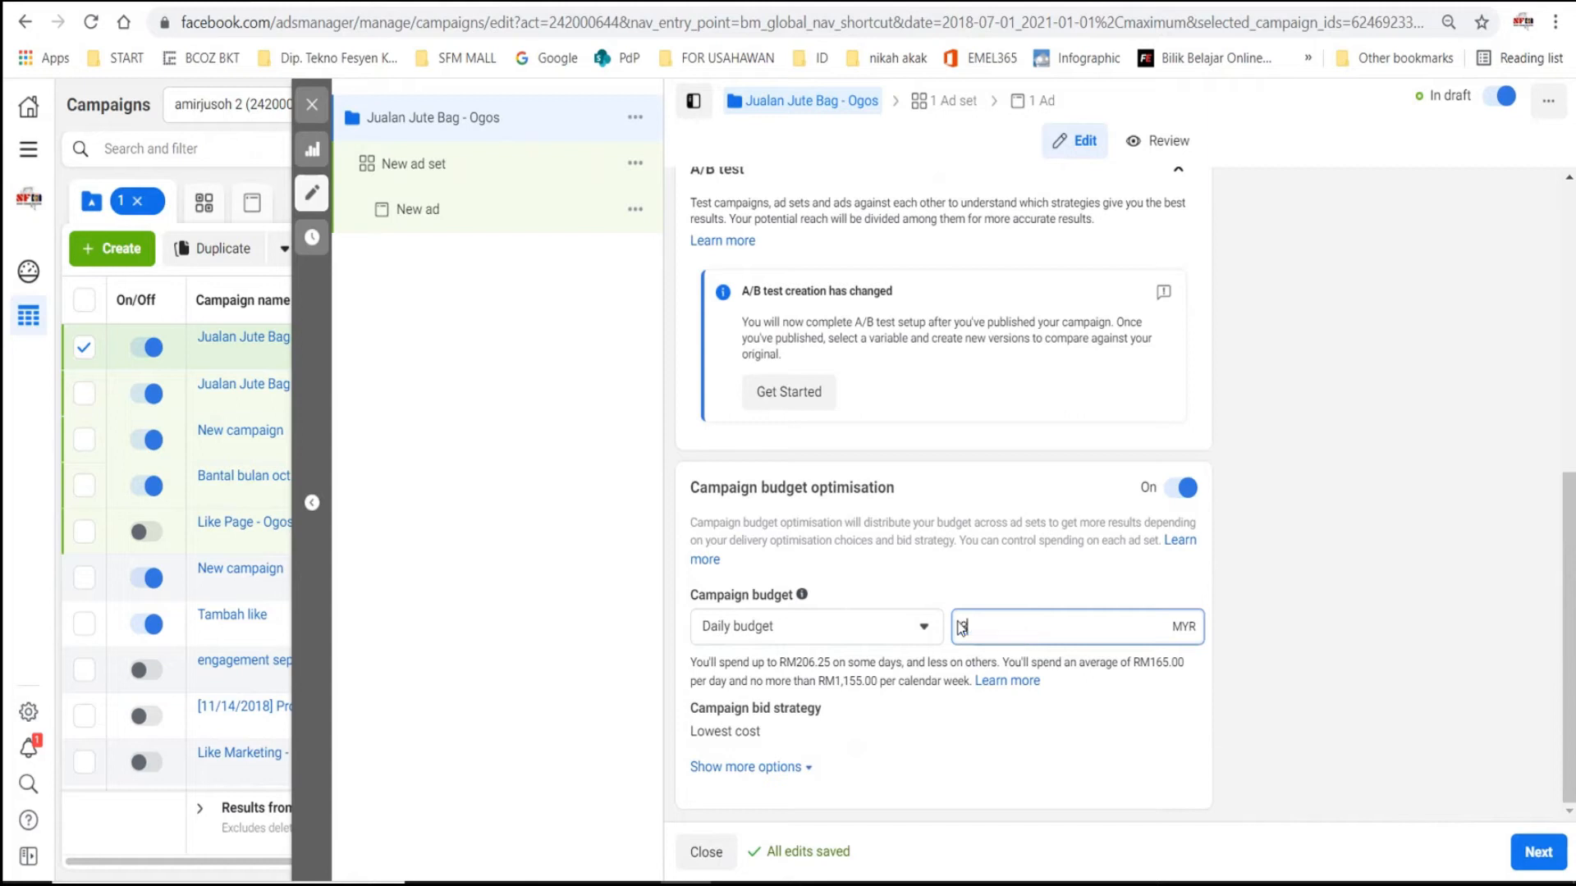
{"action": "left_click", "coordinate": [1168, 588]}
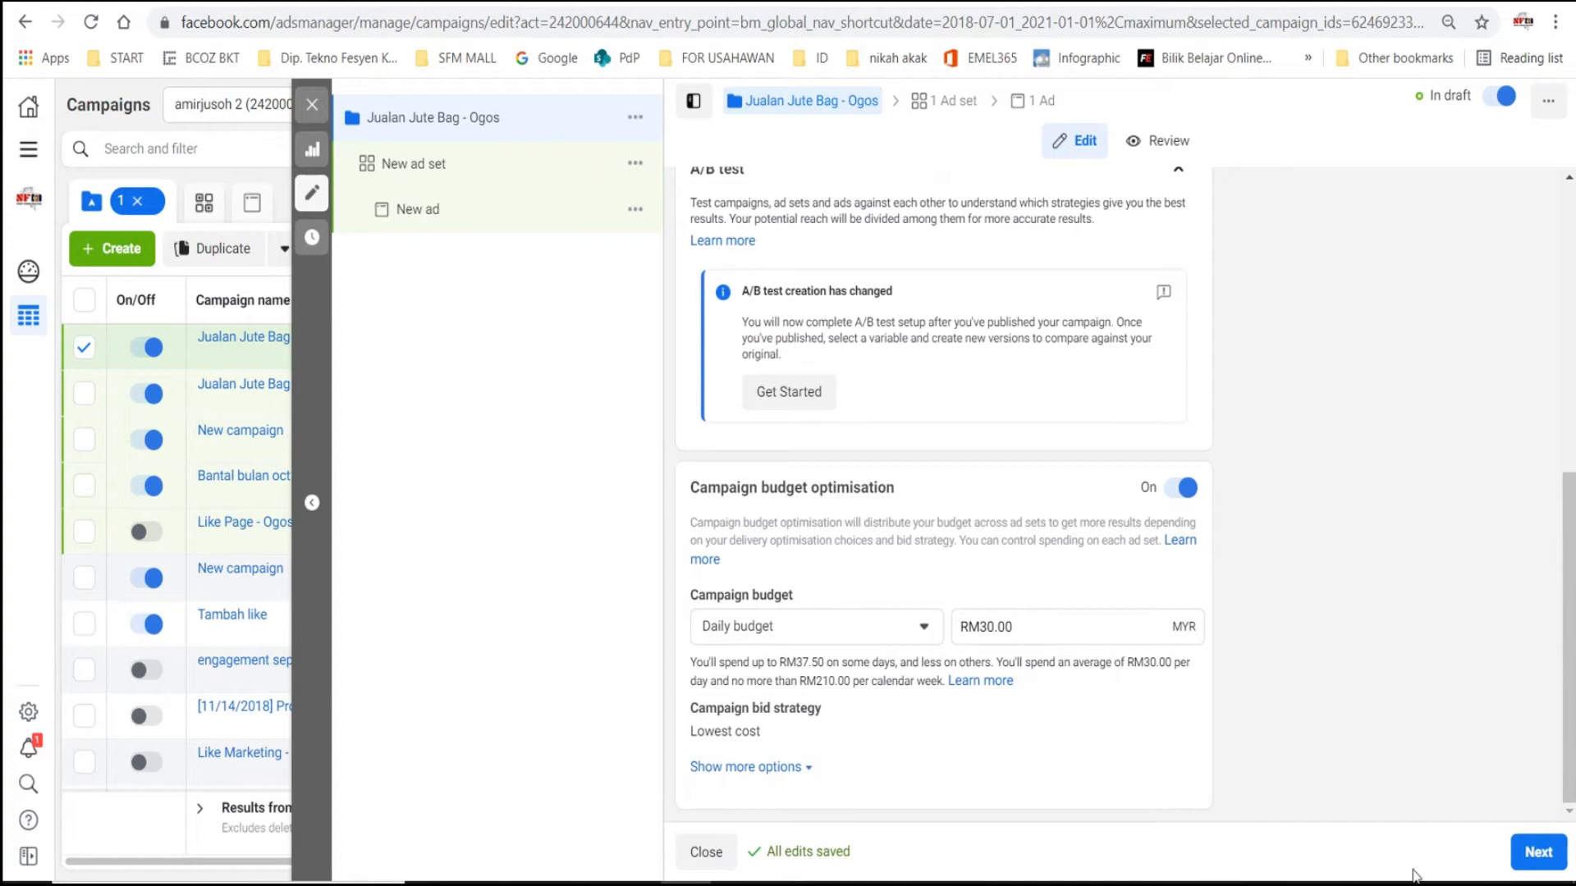
- Continue to the new ad set and set its start date to 2/8/2021
{"action": "left_click", "coordinate": [1537, 853]}
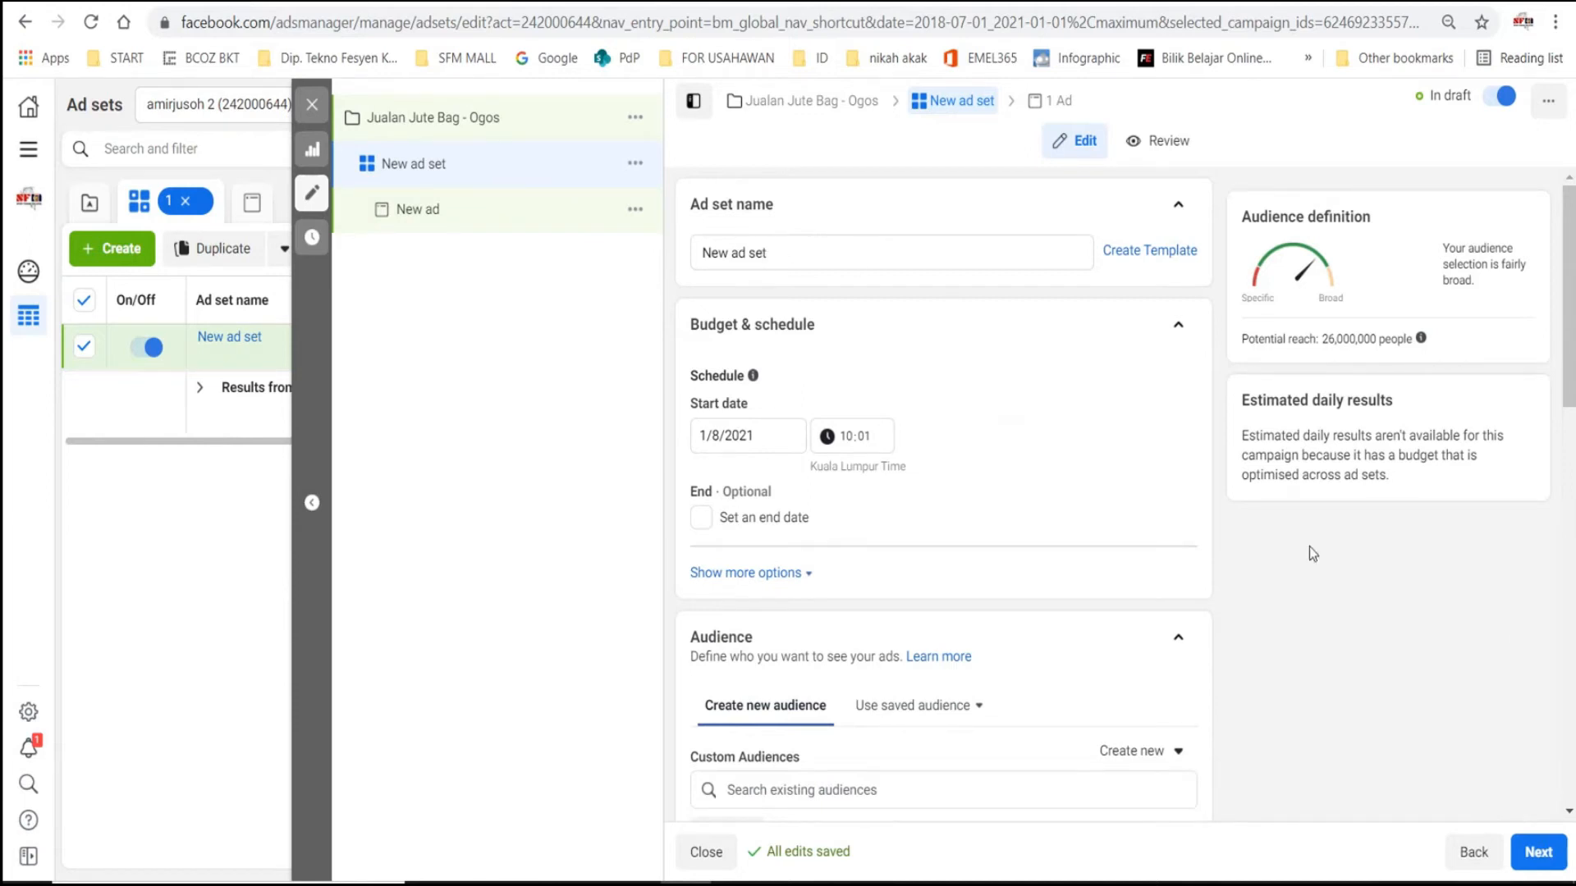
{"action": "mouse_move", "coordinate": [692, 373]}
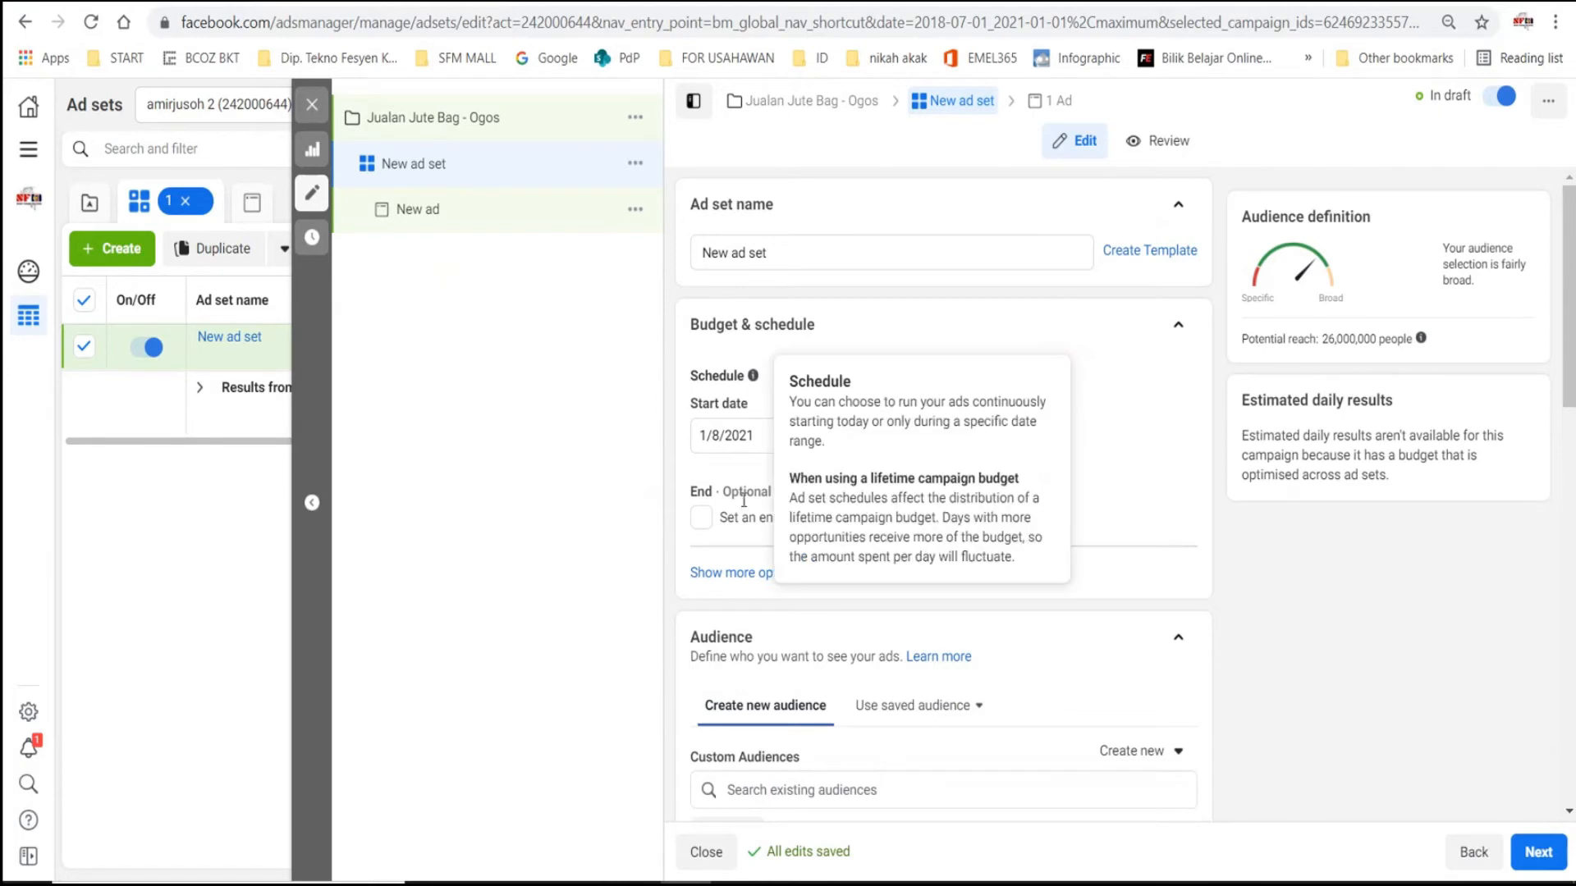
{"action": "left_click", "coordinate": [750, 444]}
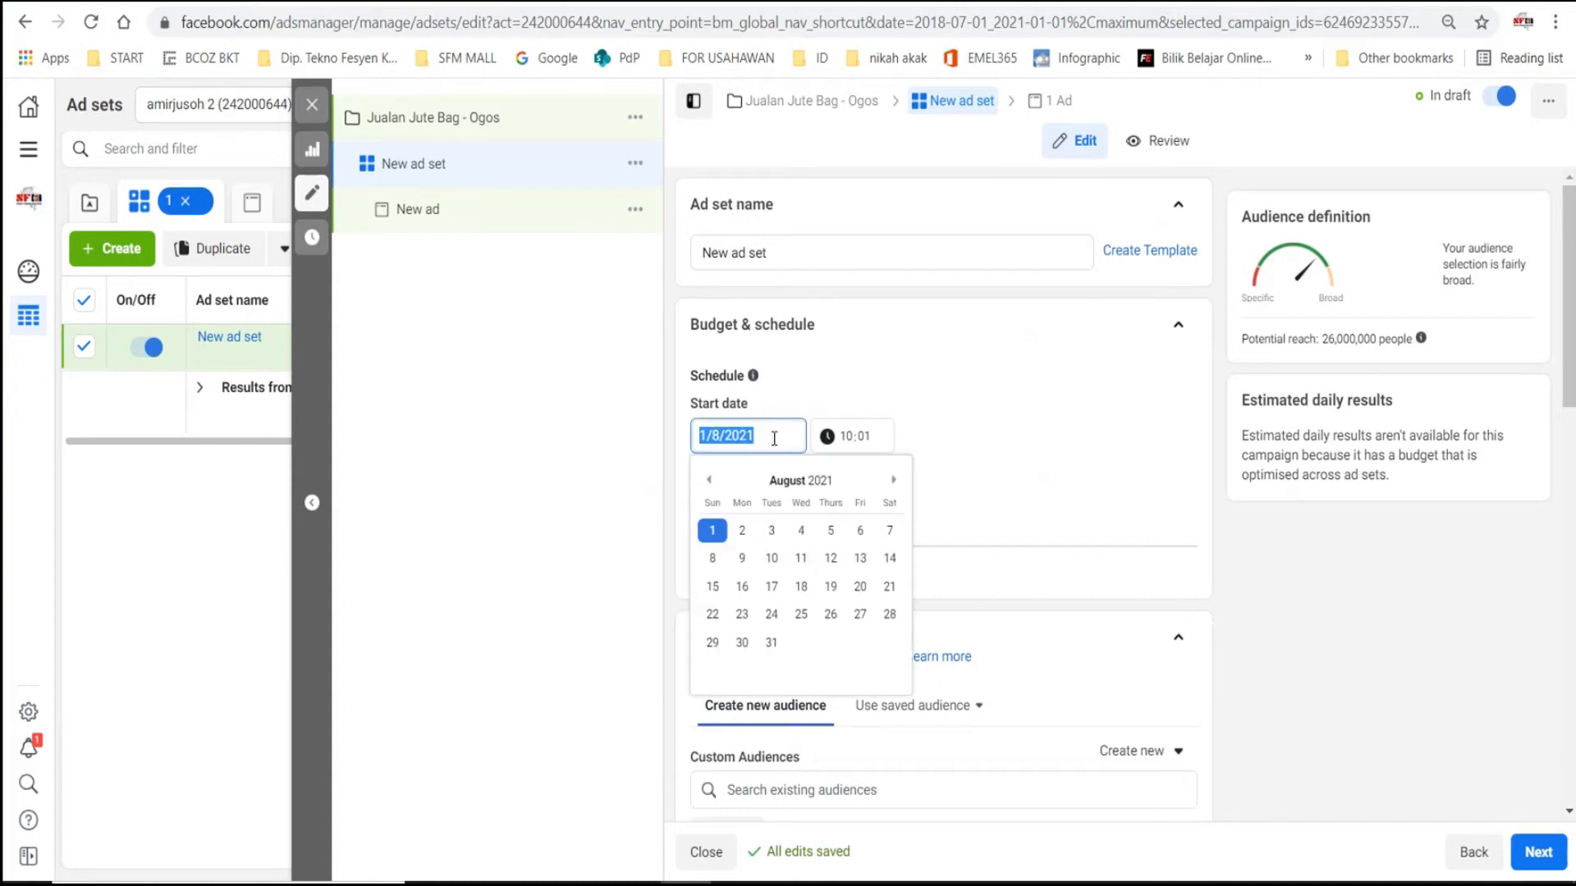
{"action": "left_click", "coordinate": [741, 532]}
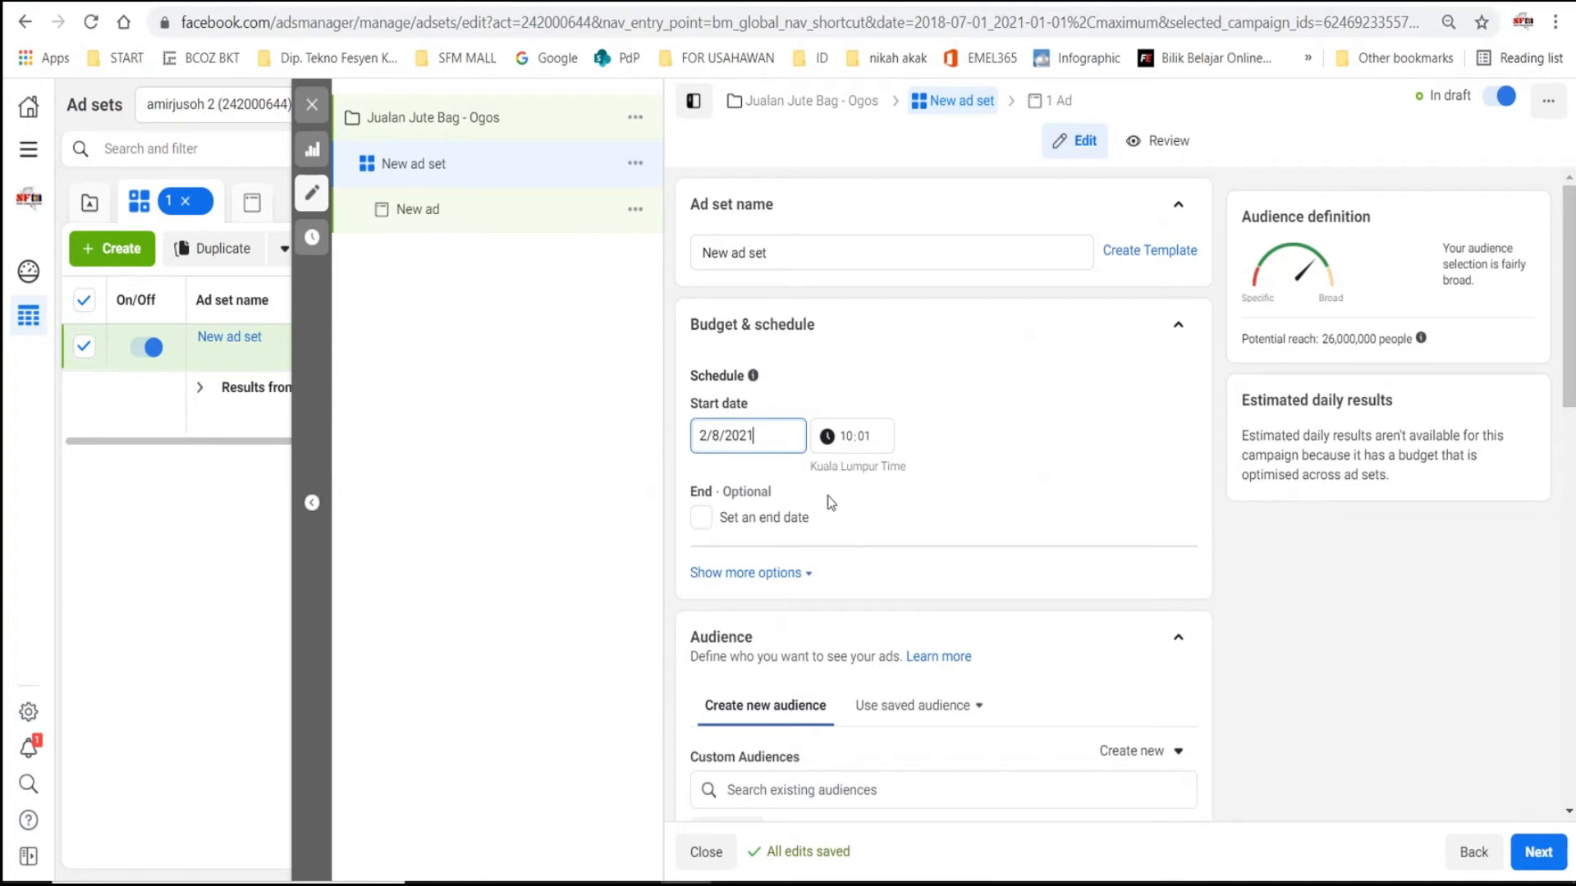
- Enable an end date for the ad set and set it to 6/8/2021 at 10:00
{"action": "left_click", "coordinate": [701, 517]}
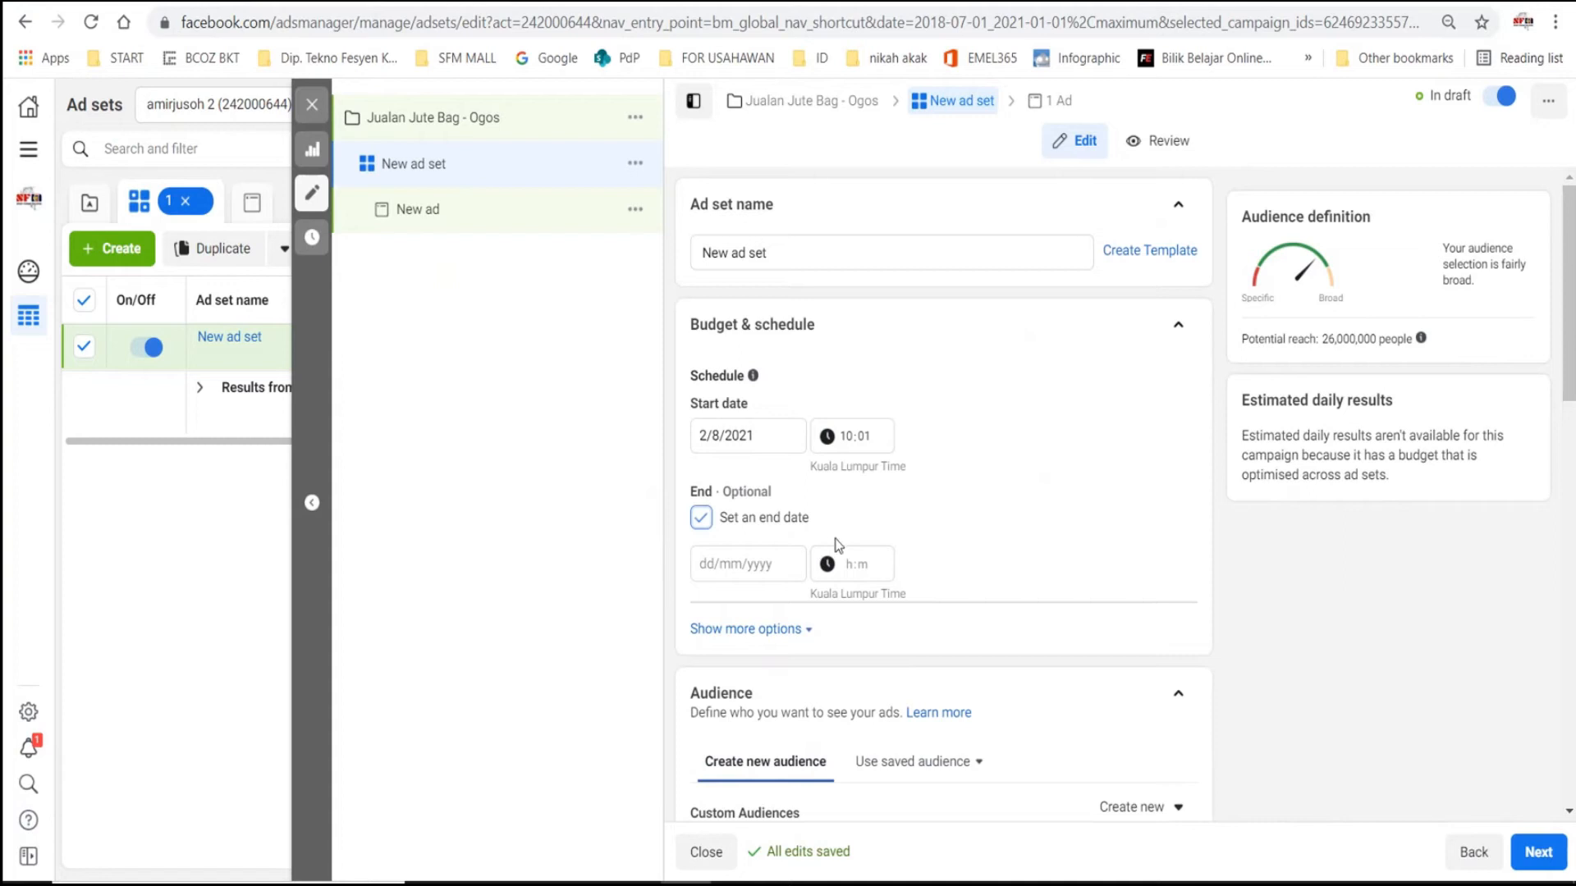
{"action": "left_click", "coordinate": [782, 561]}
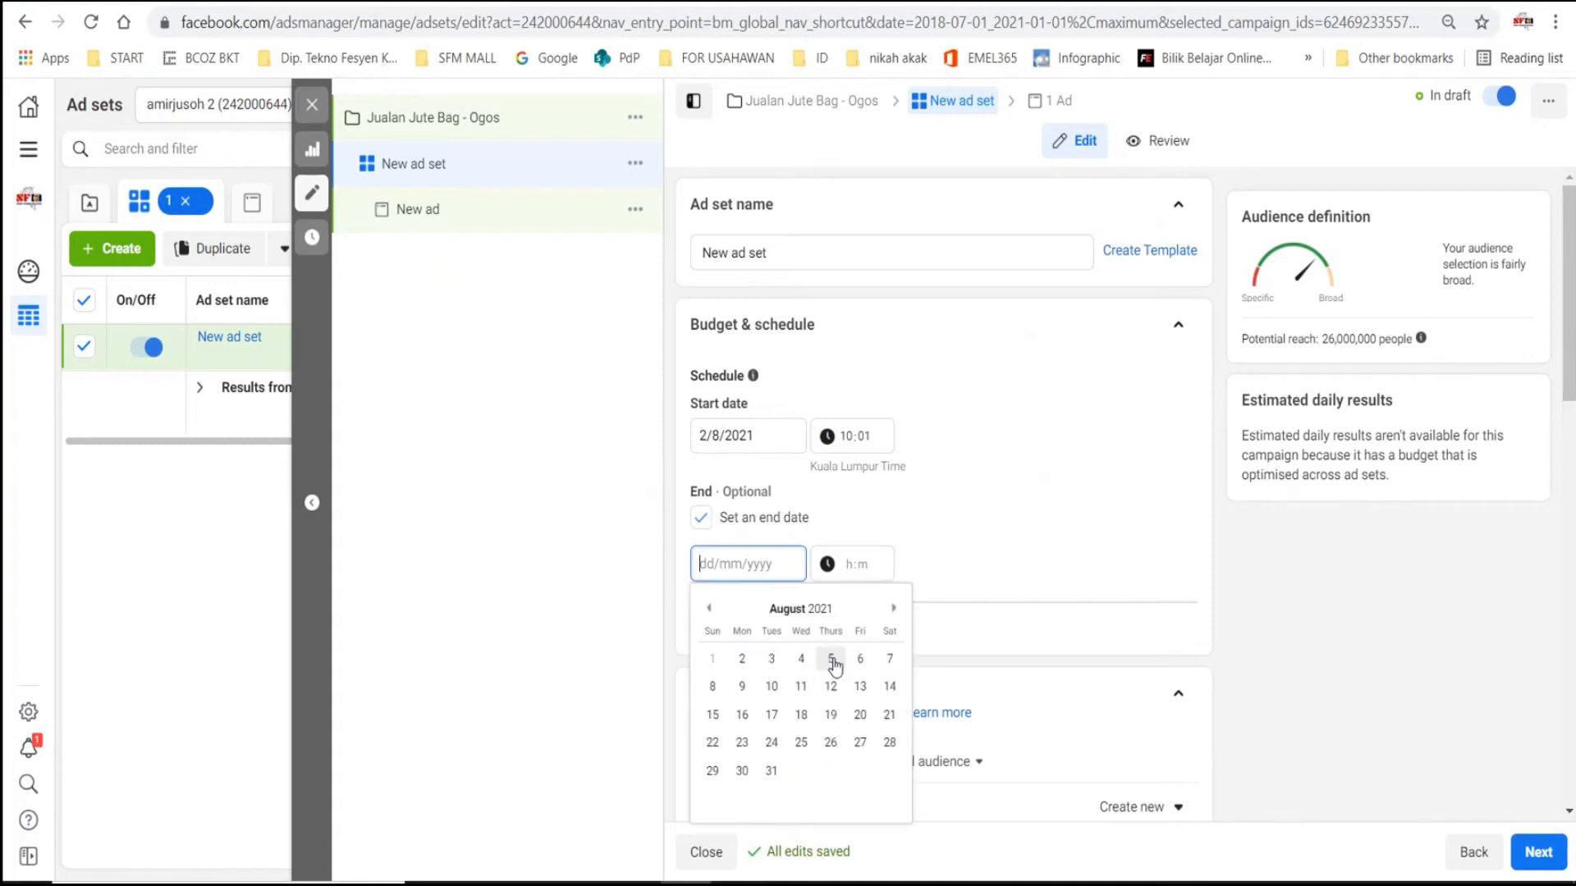
{"action": "left_click", "coordinate": [860, 658]}
{"action": "left_click", "coordinate": [855, 575]}
{"action": "type", "text": "10:00"}
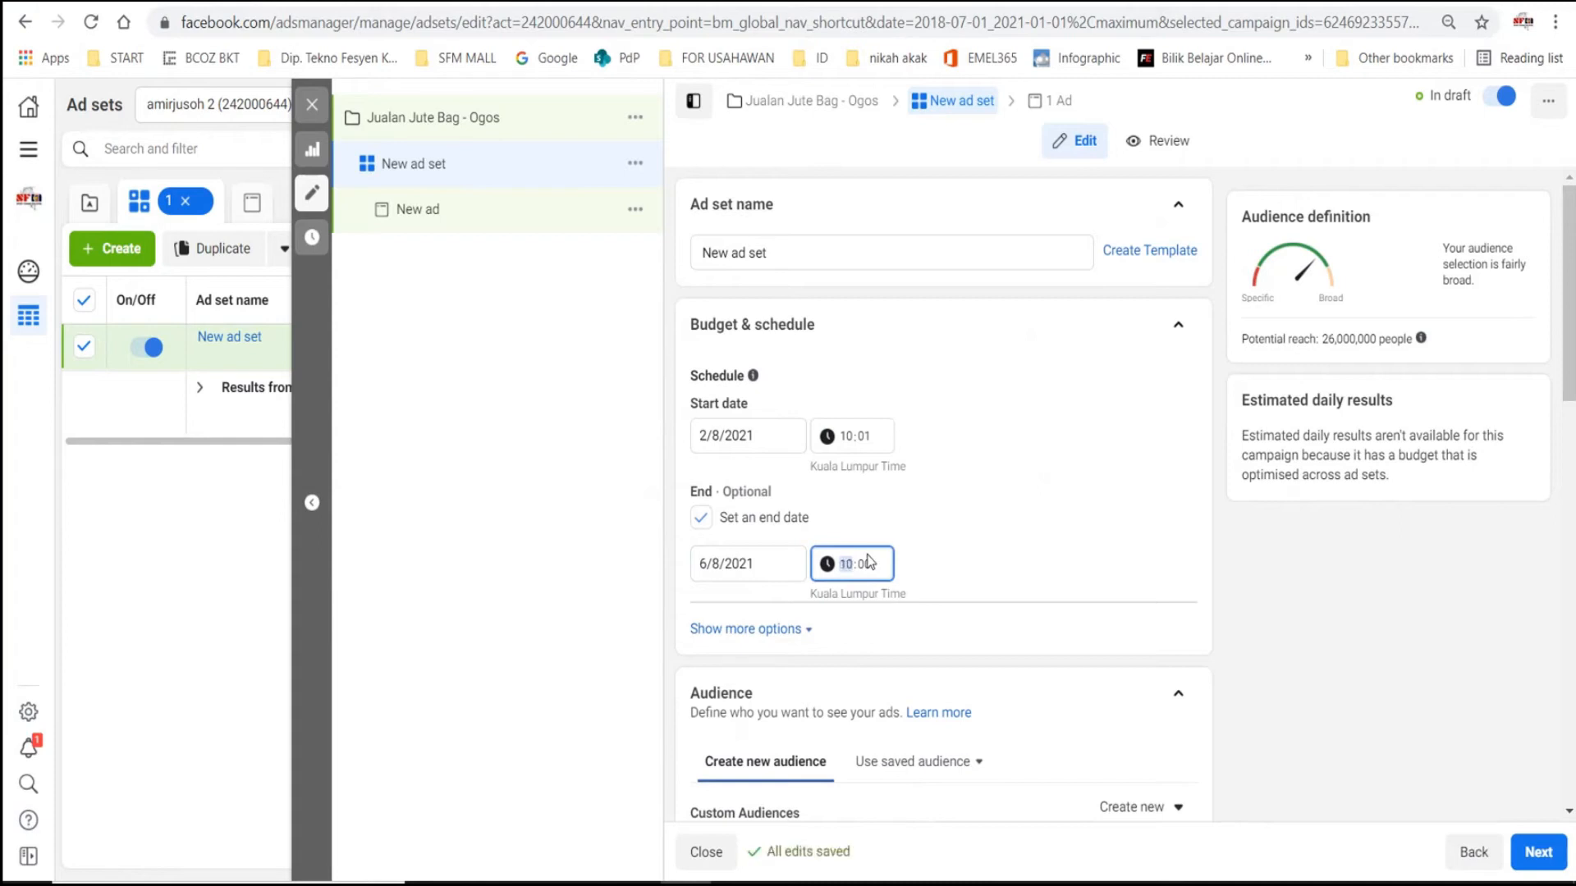
{"action": "left_click", "coordinate": [1011, 550]}
{"action": "scroll", "coordinate": [978, 509], "scroll_direction": "down", "scroll_amount": 4}
{"action": "scroll", "coordinate": [992, 478], "scroll_direction": "up", "scroll_amount": 3}
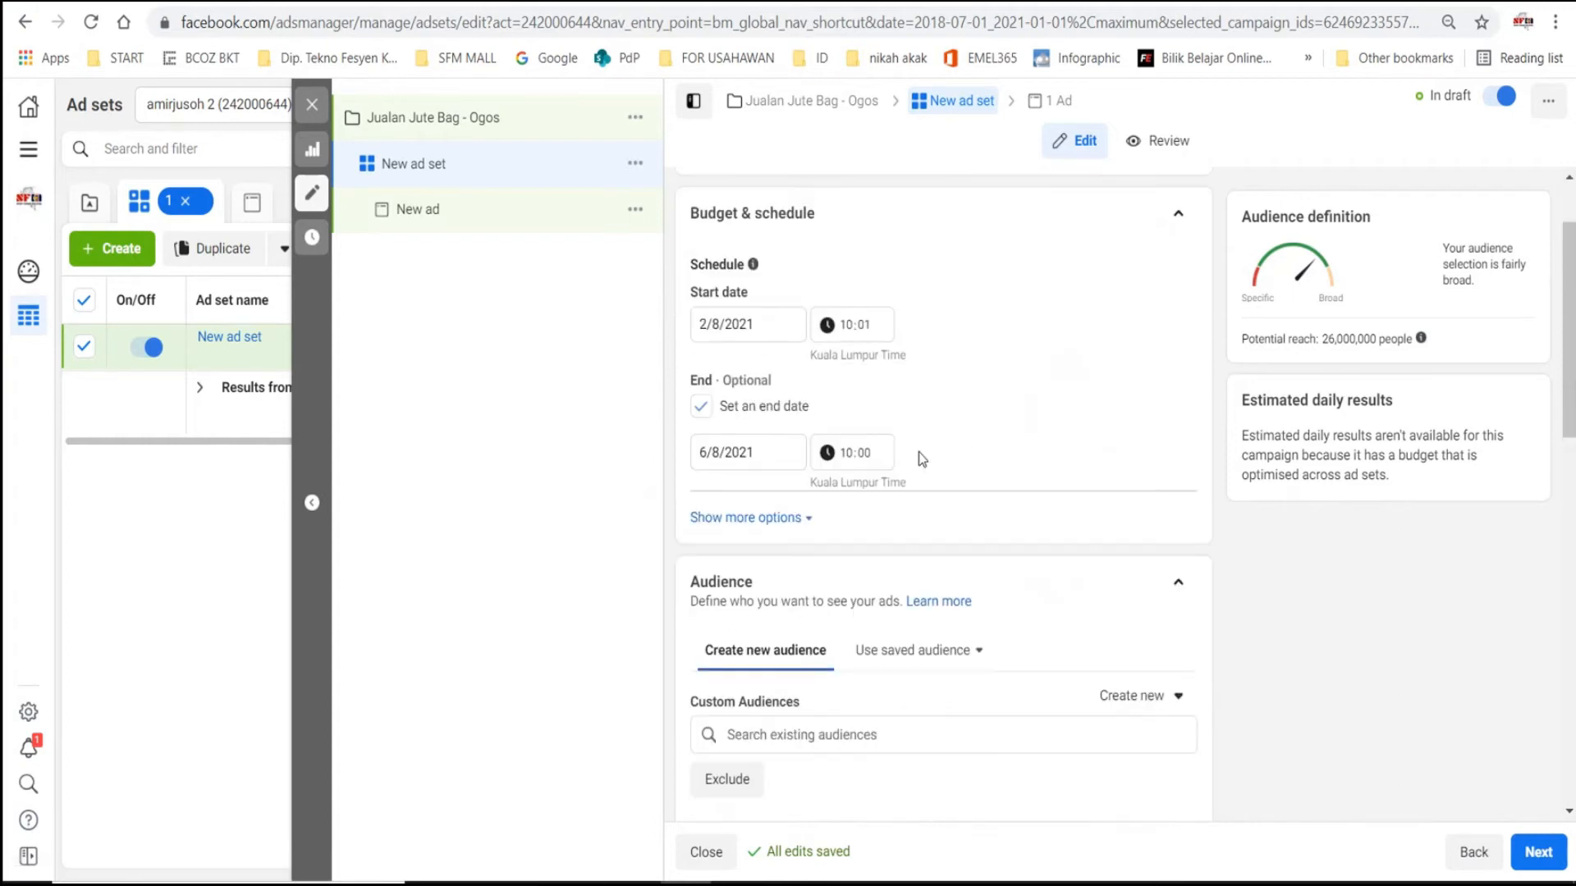
{"action": "scroll", "coordinate": [944, 435], "scroll_direction": "down", "scroll_amount": 3}
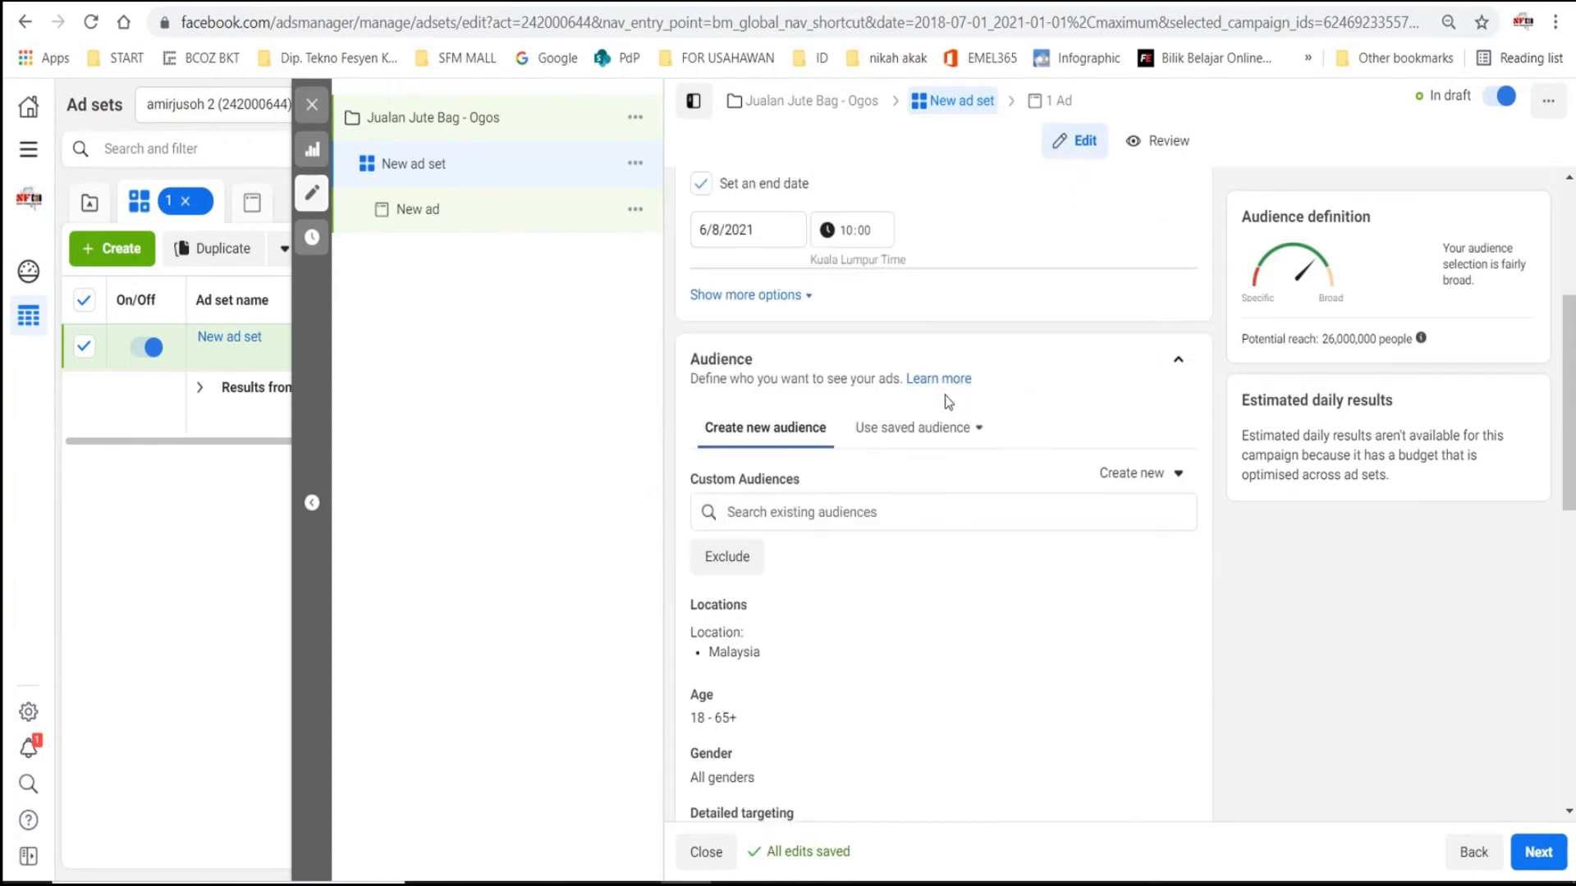
- Edit the audience locations and target Kemaman, Terengganu instead of the whole of Malaysia
{"action": "scroll", "coordinate": [907, 332], "scroll_direction": "up", "scroll_amount": 2}
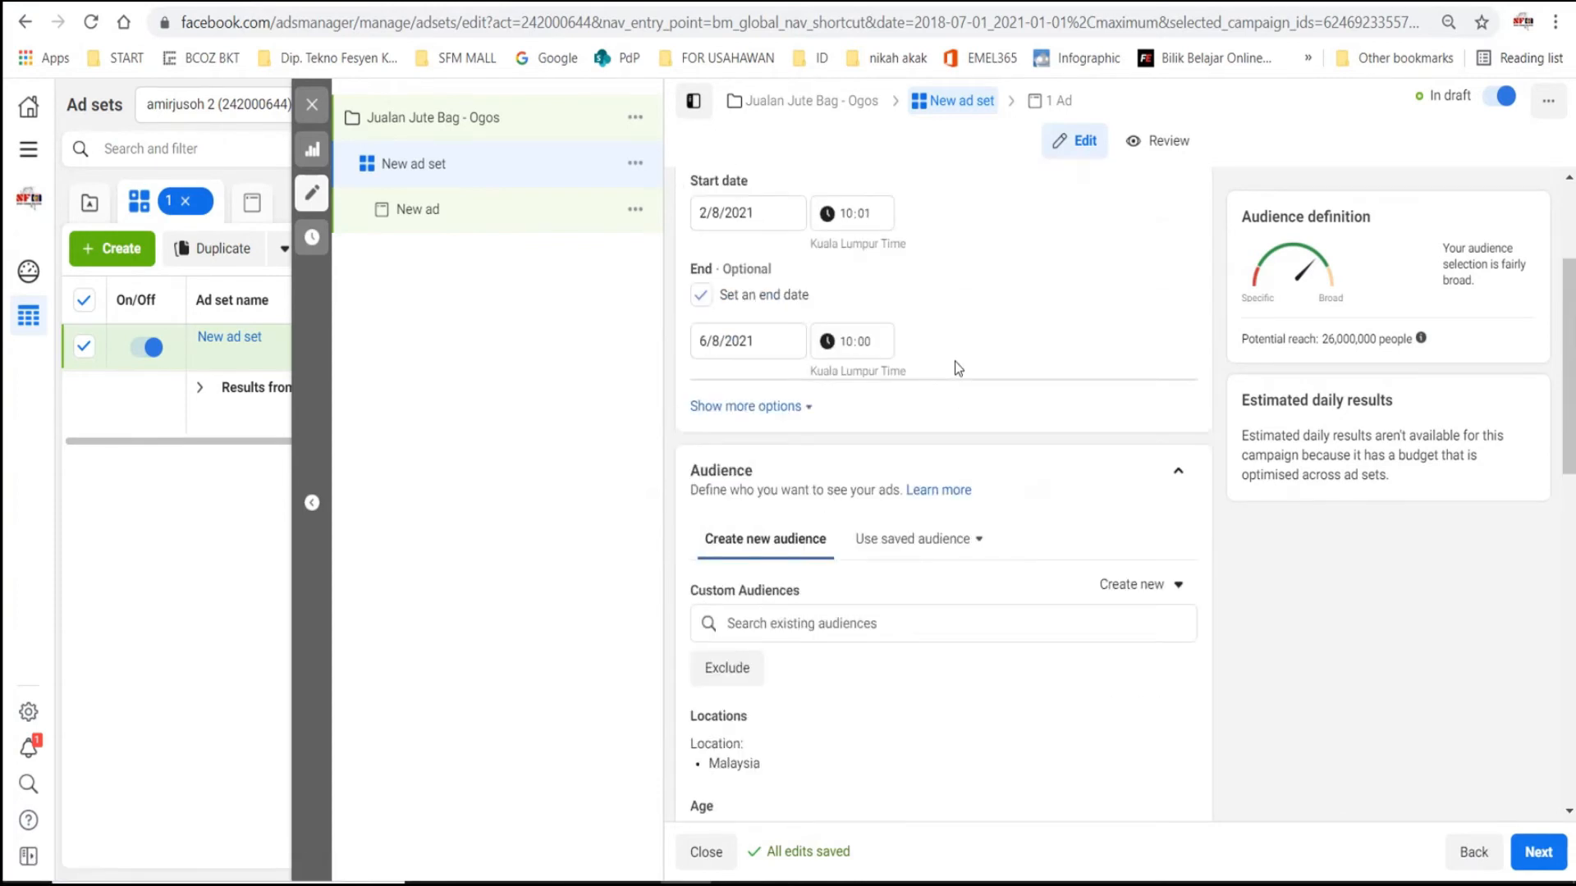
{"action": "scroll", "coordinate": [960, 352], "scroll_direction": "down", "scroll_amount": 4}
{"action": "scroll", "coordinate": [972, 326], "scroll_direction": "up", "scroll_amount": 1}
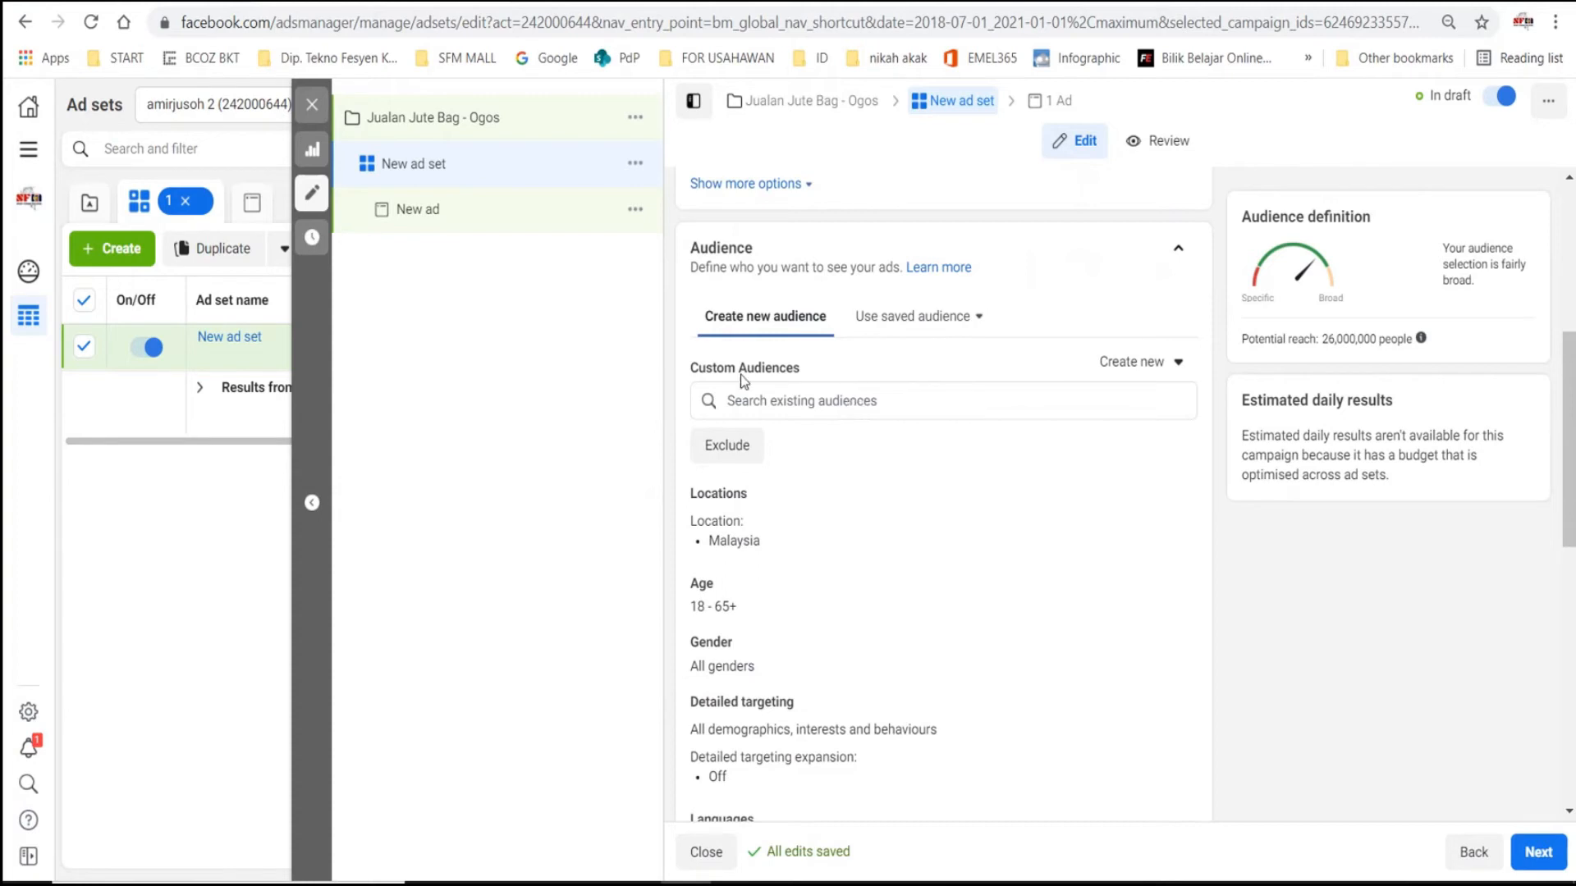
{"action": "scroll", "coordinate": [771, 430], "scroll_direction": "down", "scroll_amount": 3}
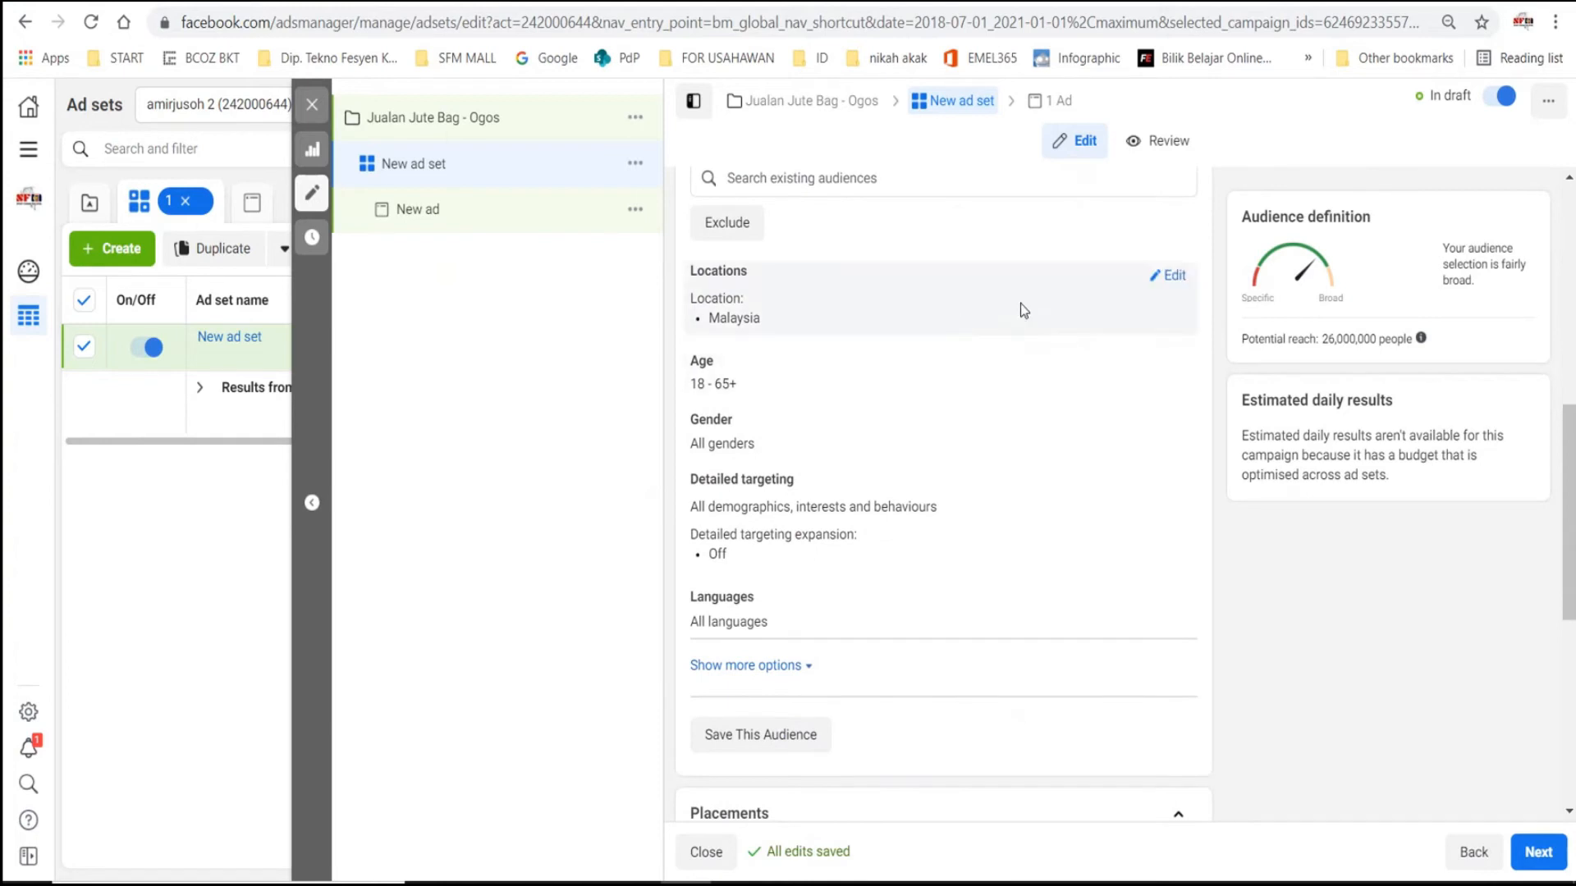
{"action": "left_click", "coordinate": [1174, 276]}
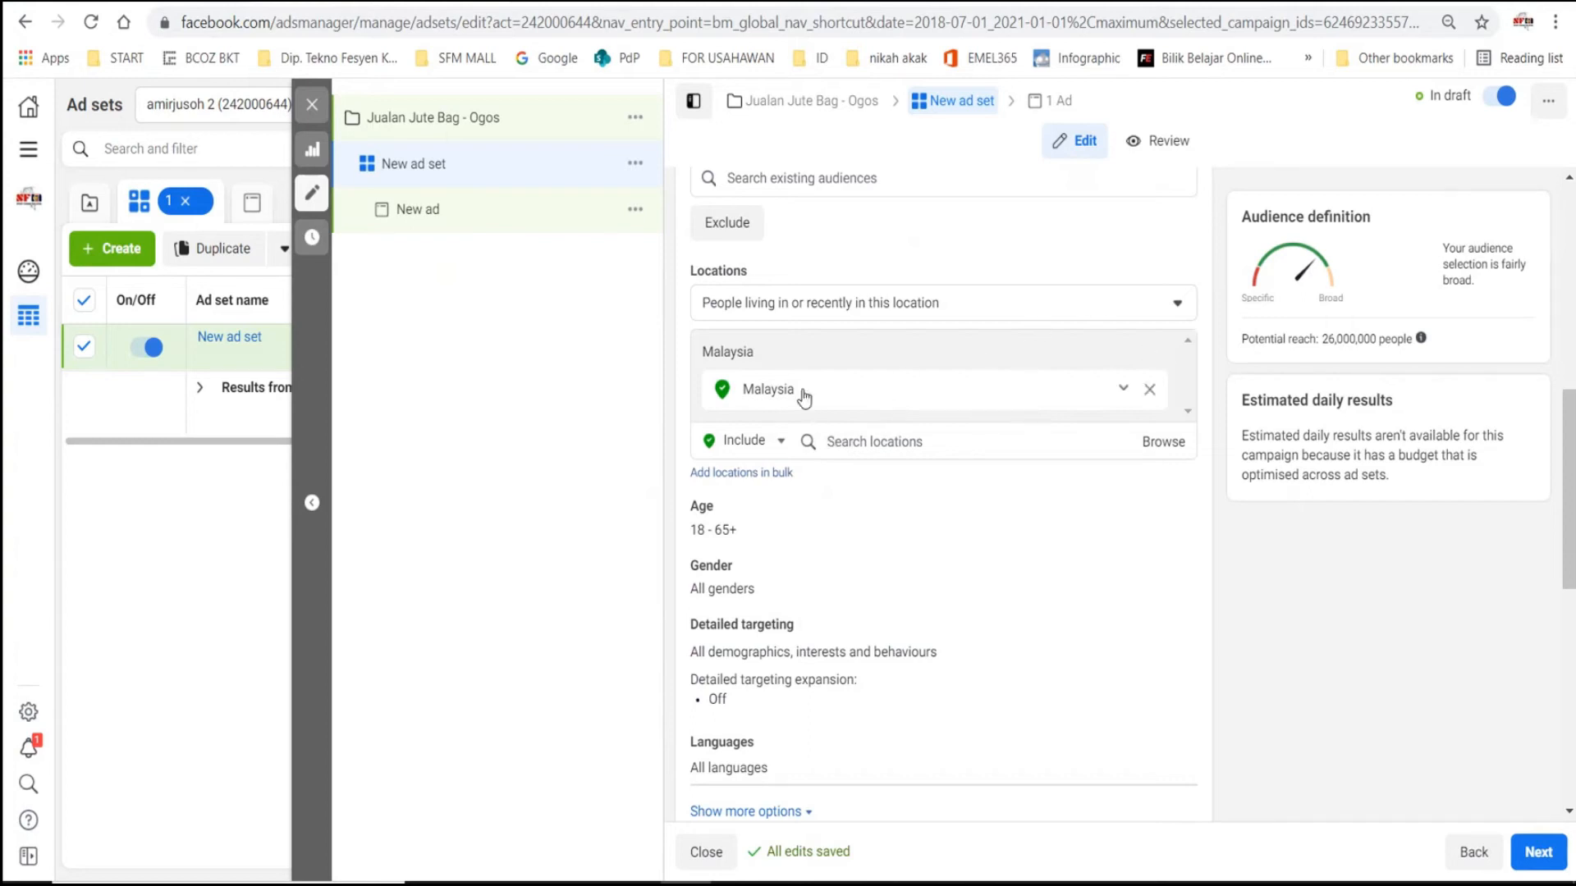
{"action": "left_click", "coordinate": [864, 444]}
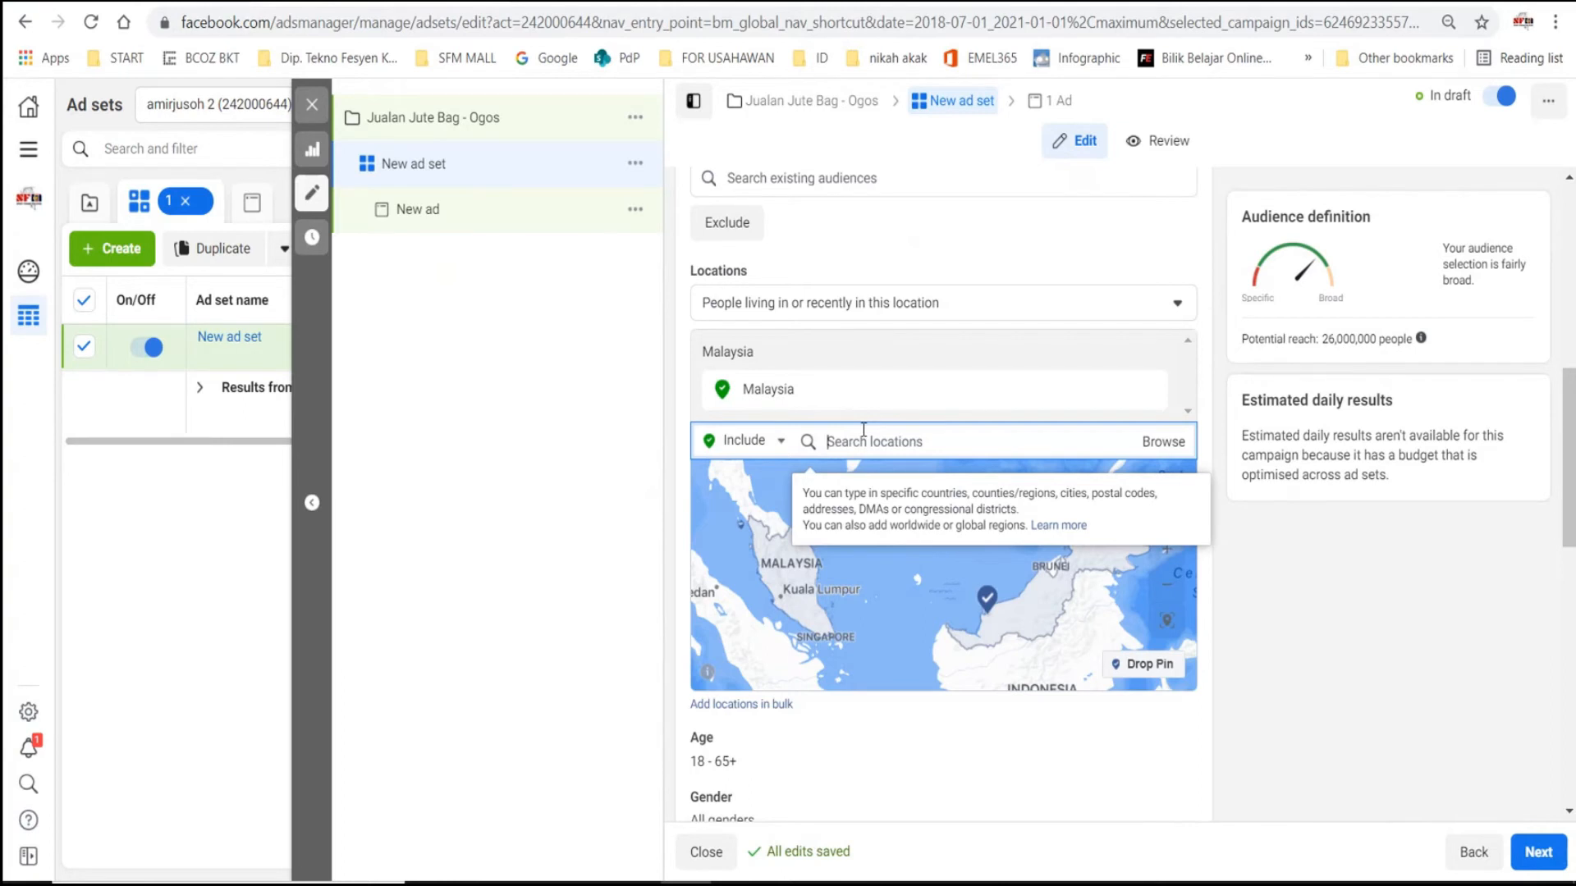
{"action": "type", "text": "kemaman"}
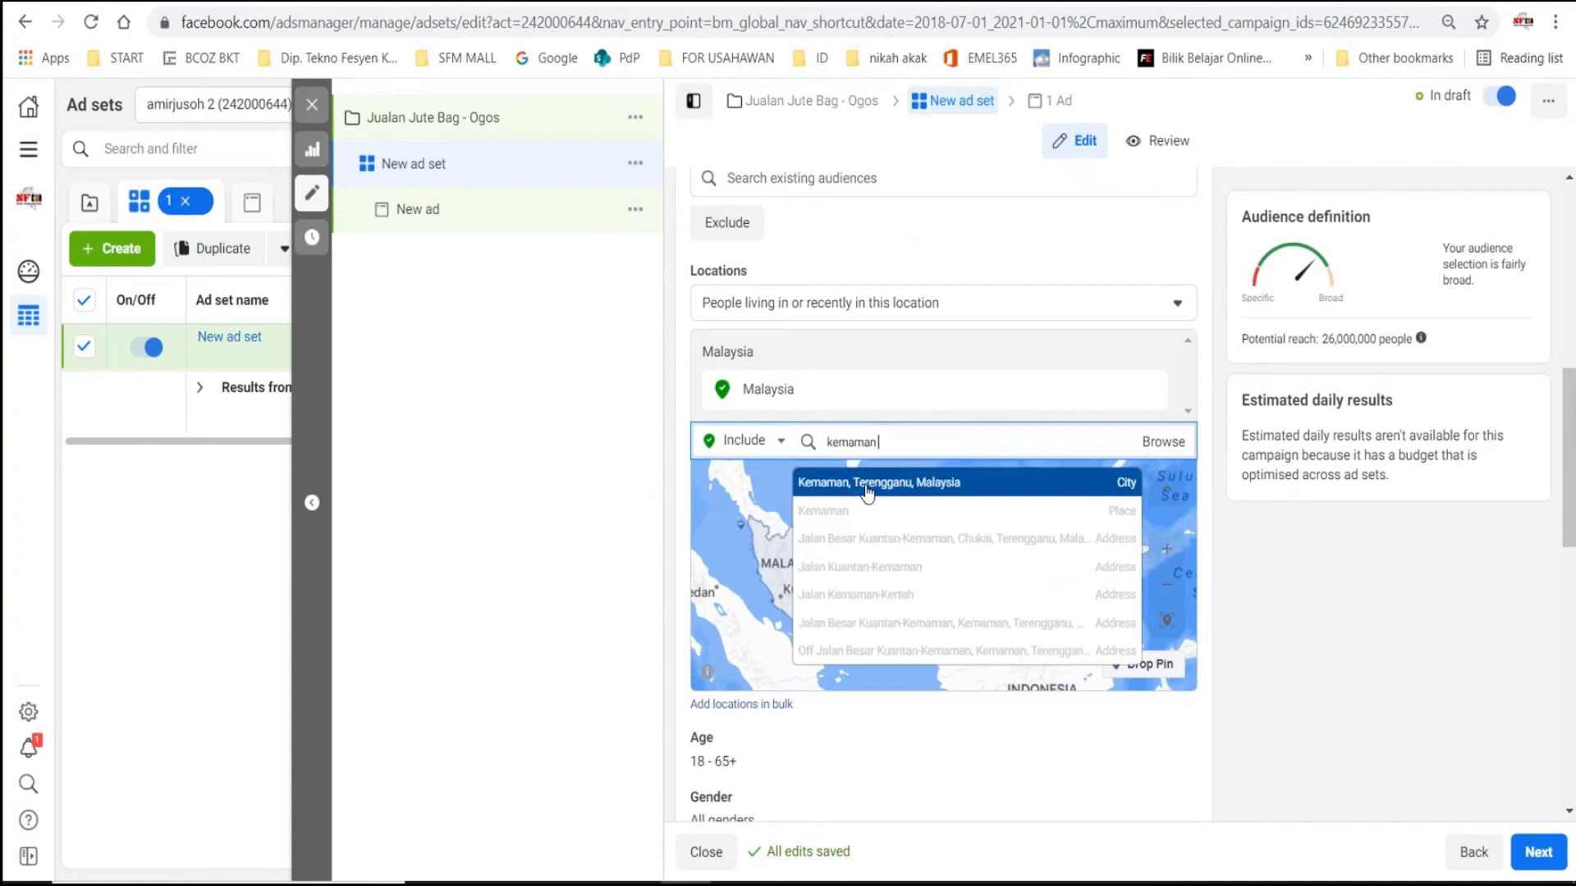
{"action": "left_click", "coordinate": [851, 491]}
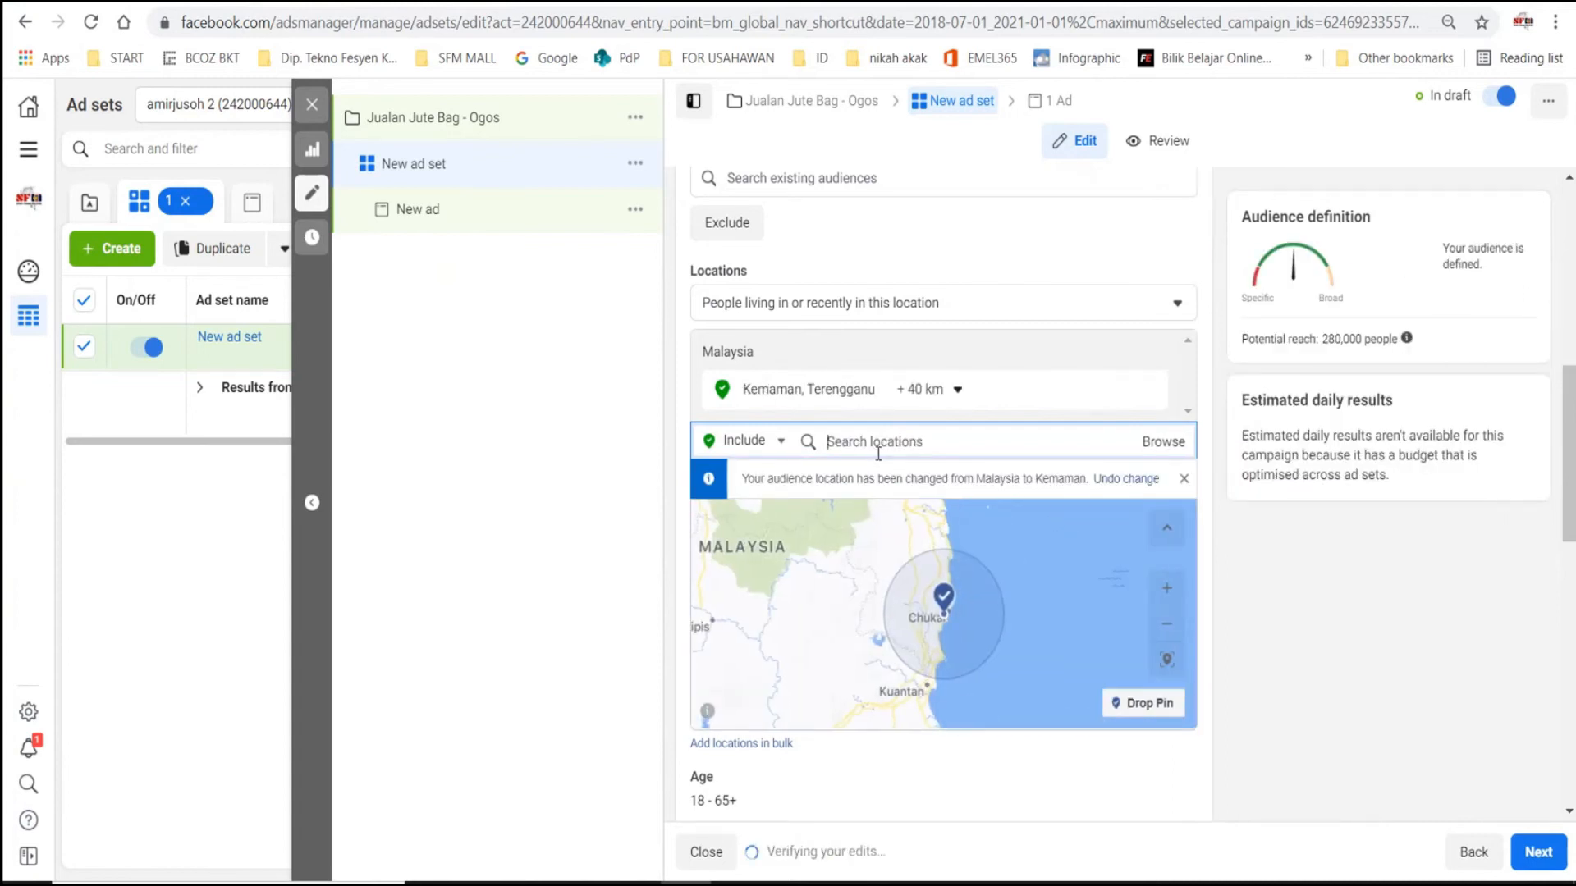
- Add Pasir Gudang, Johor to the audience locations and set the radius around Kemaman to 17 km
{"action": "type", "text": "pasir gudang"}
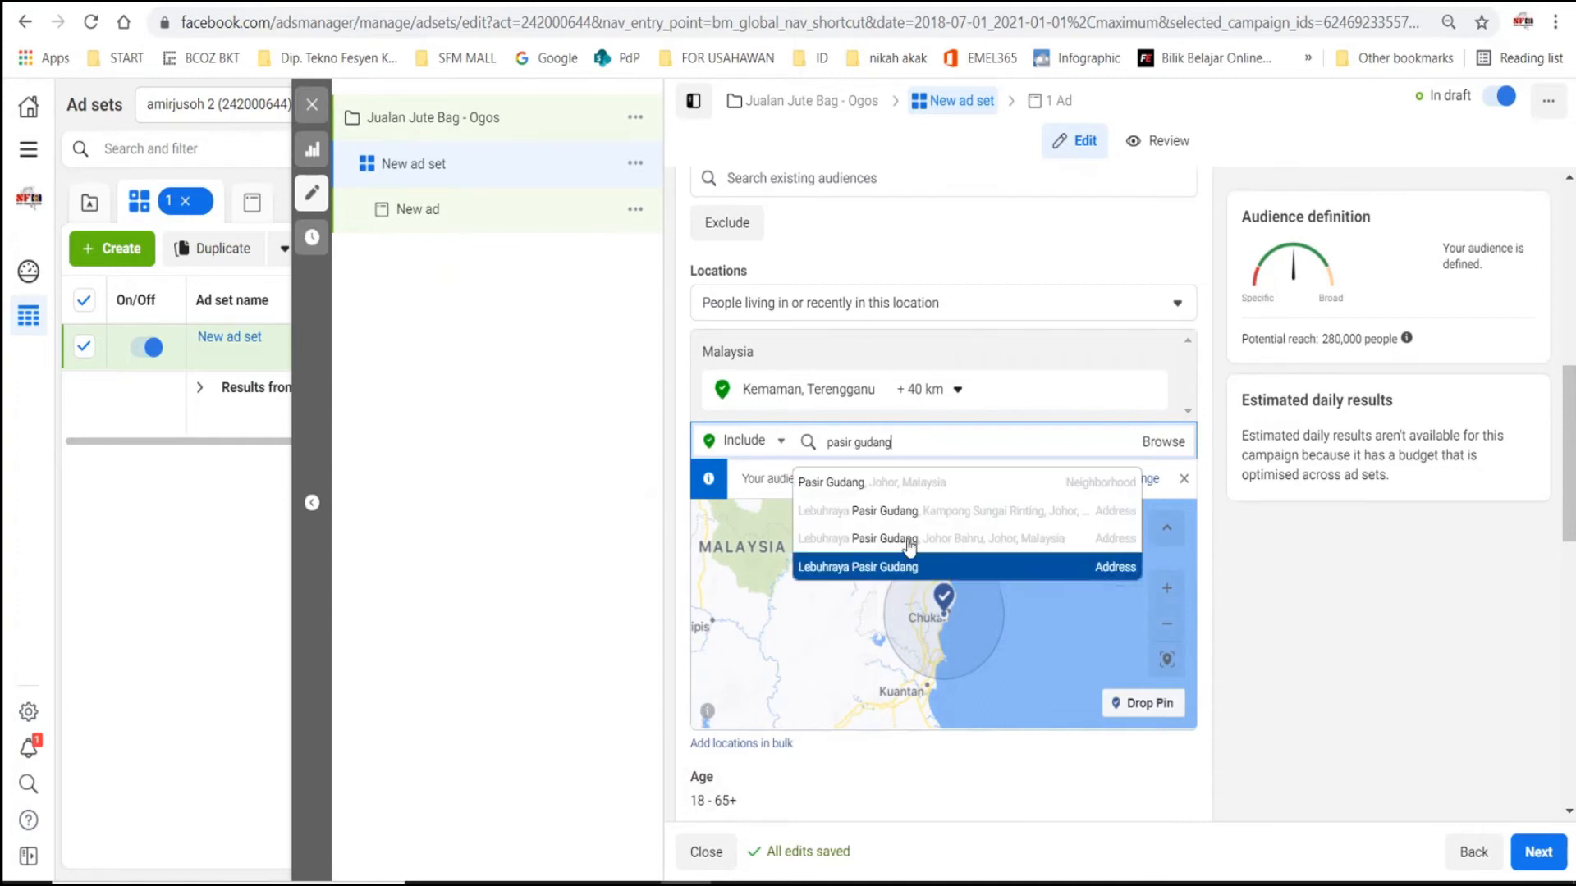
{"action": "left_click", "coordinate": [859, 492]}
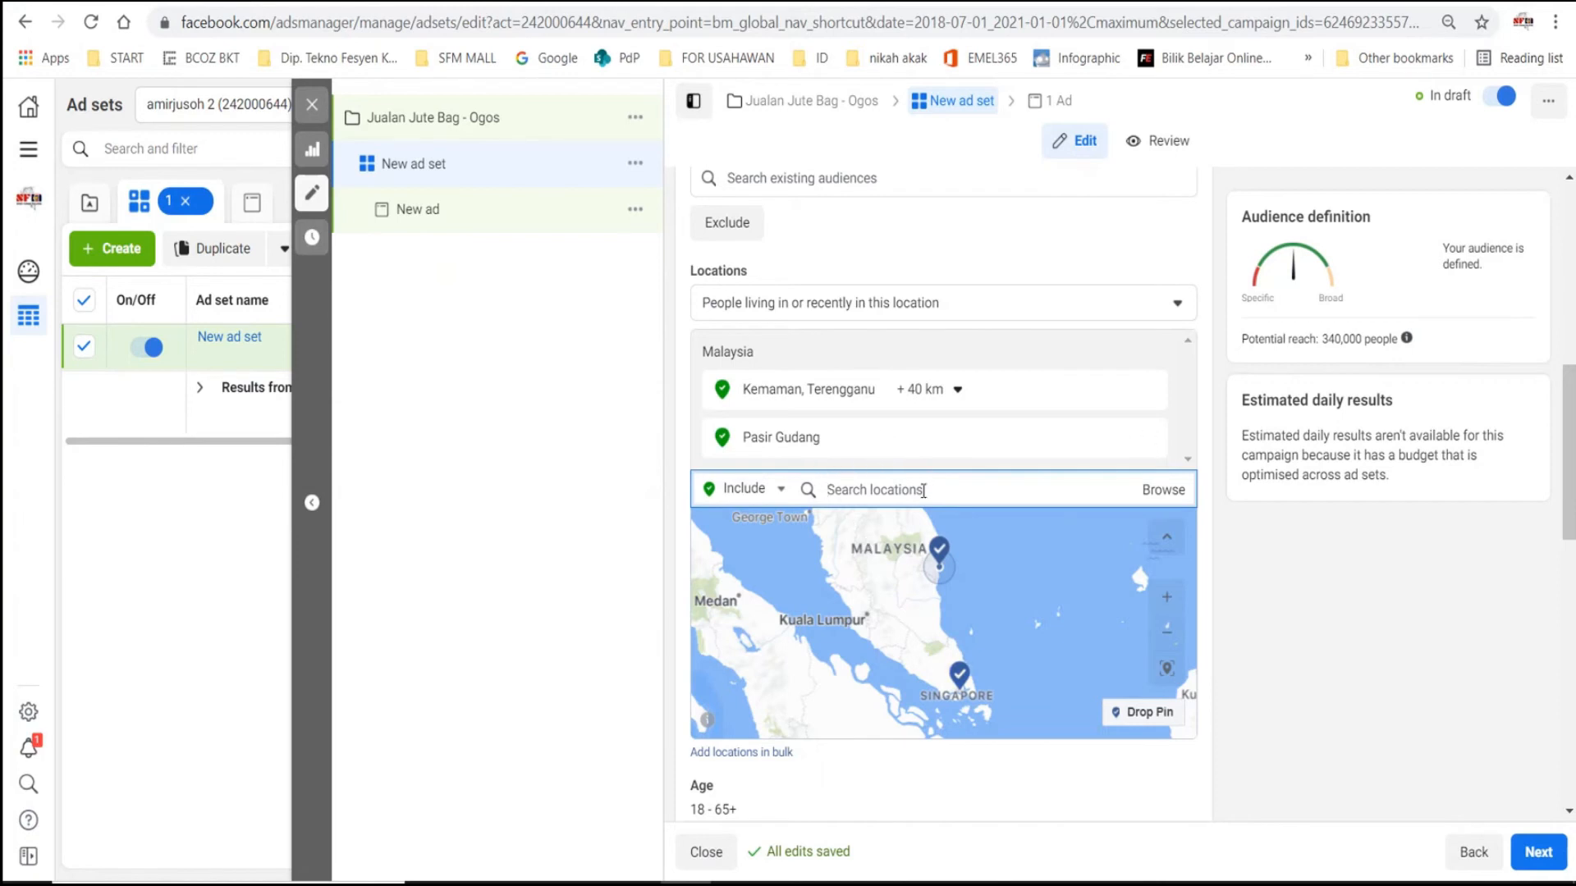
{"action": "left_click", "coordinate": [952, 392]}
{"action": "left_click_drag", "start_coordinate": [945, 514], "coordinate": [918, 516]}
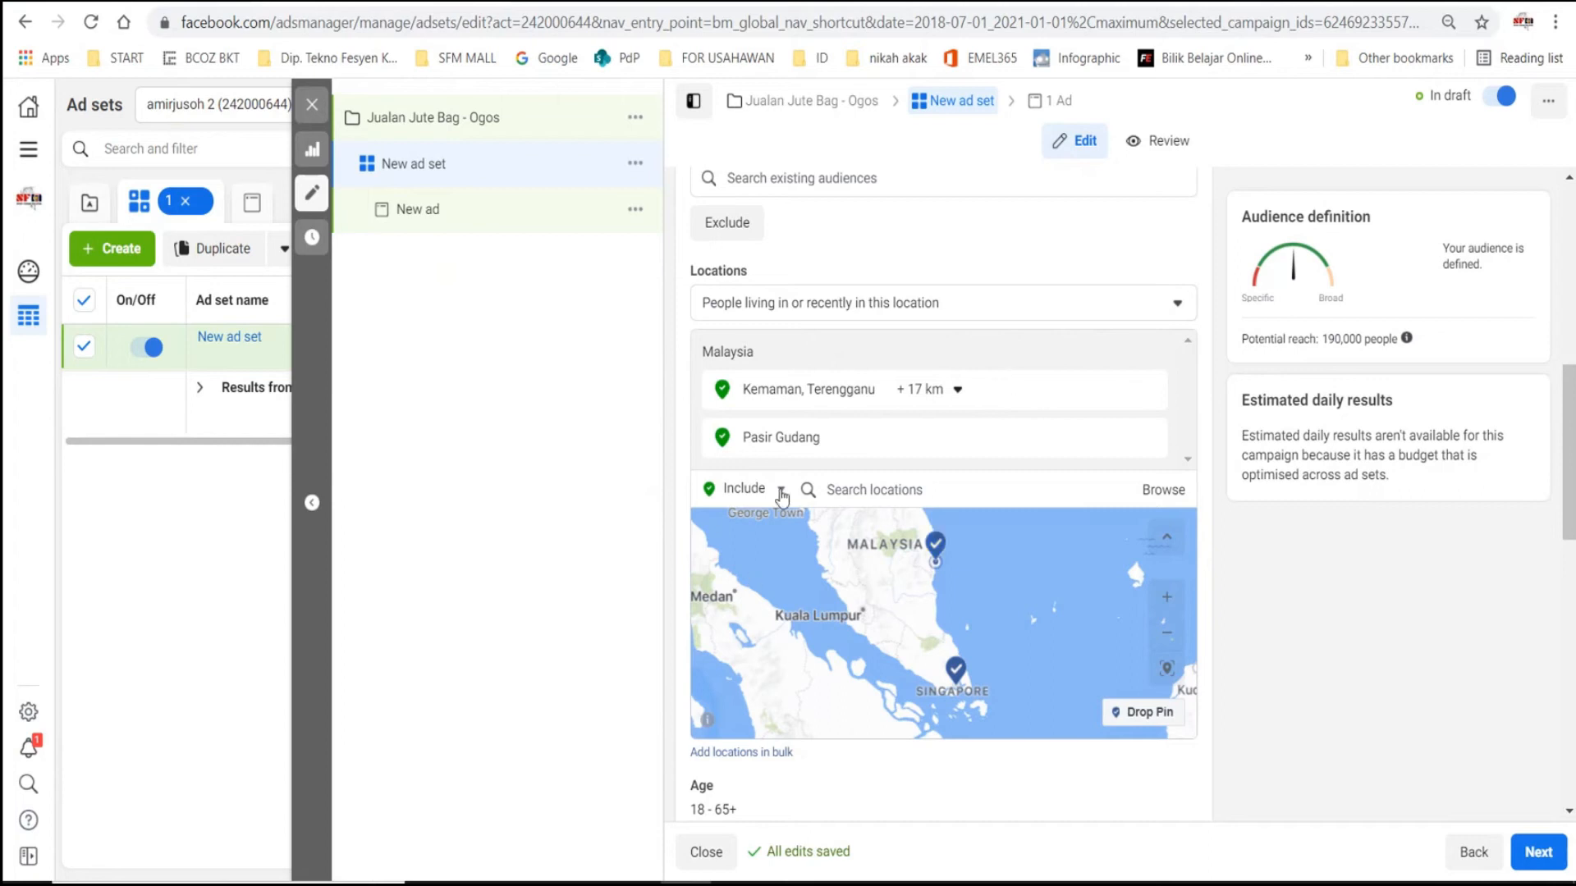
- Open the audience age range for editing and choose 18 as the minimum age
{"action": "scroll", "coordinate": [1244, 540], "scroll_direction": "down", "scroll_amount": 3}
{"action": "scroll", "coordinate": [1244, 540], "scroll_direction": "down", "scroll_amount": 2}
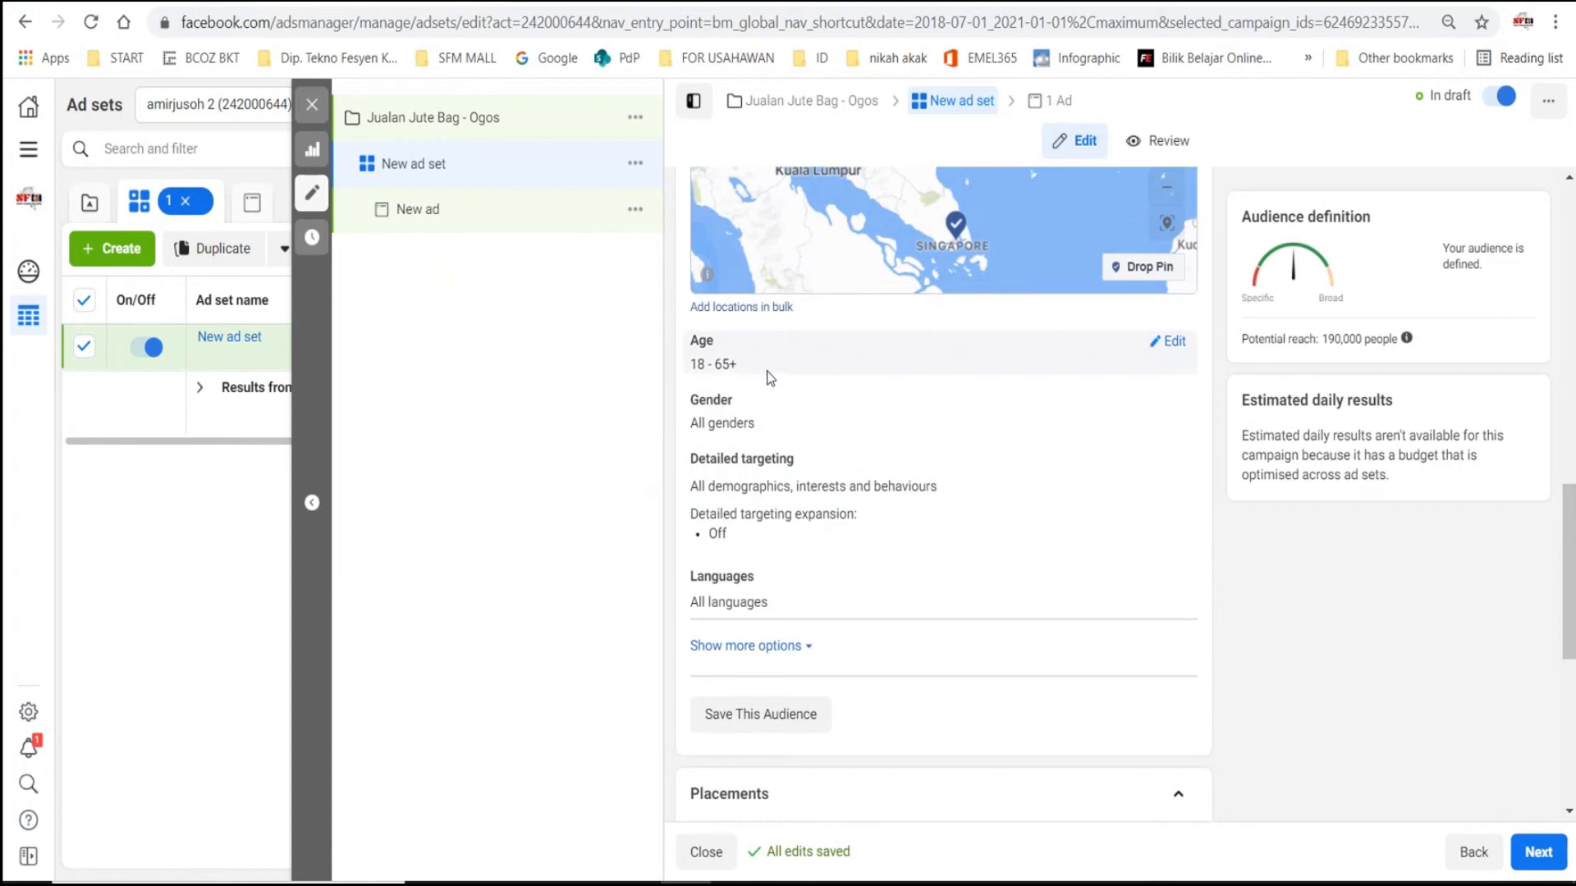
{"action": "left_click", "coordinate": [1177, 341]}
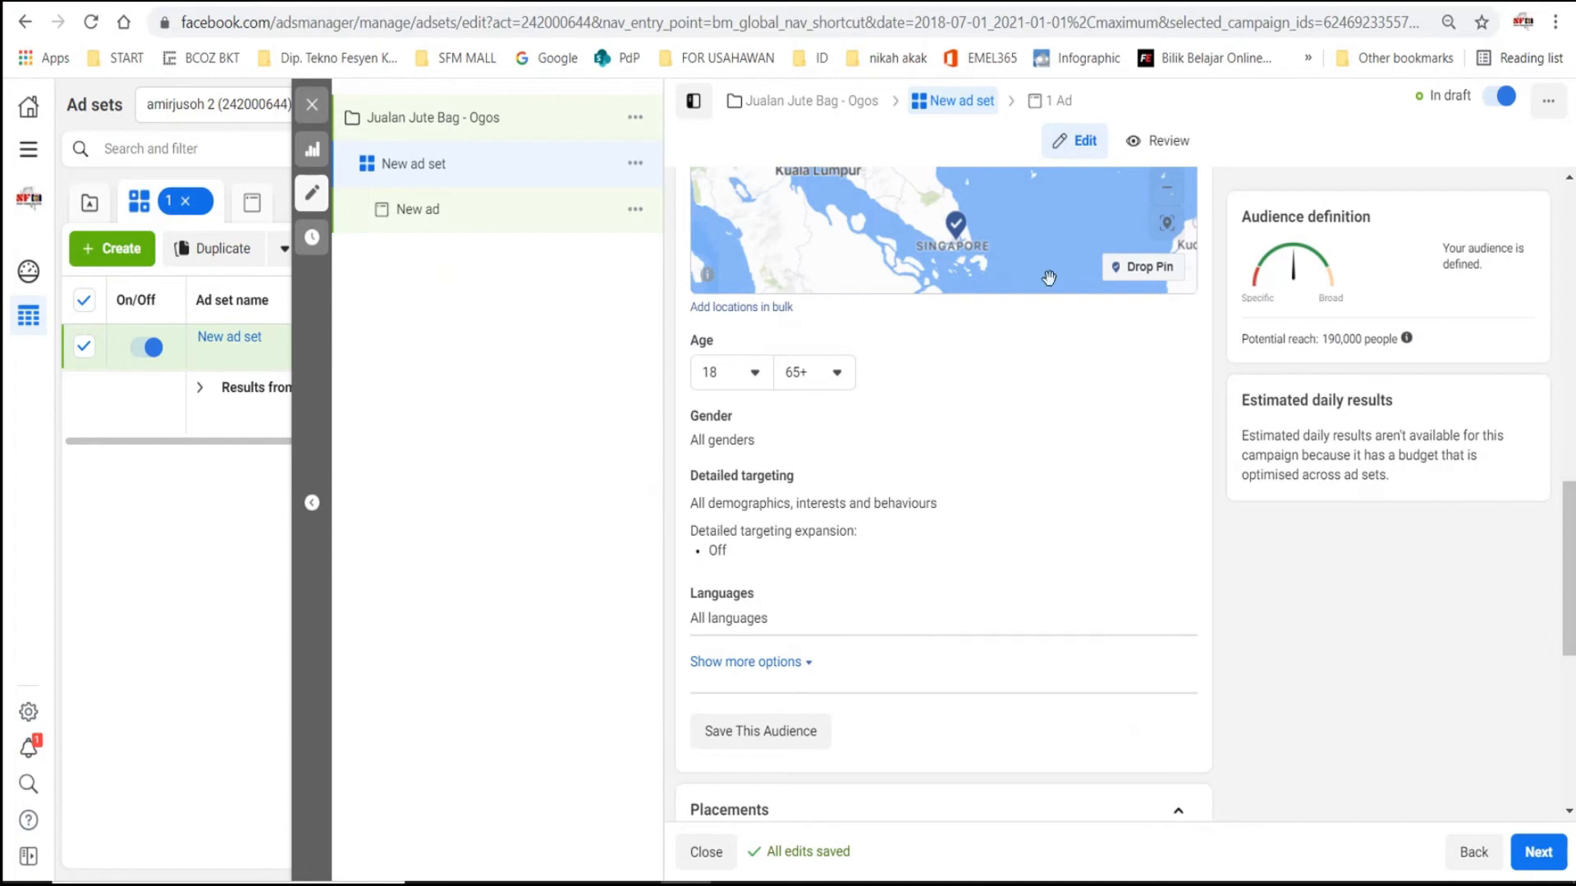
{"action": "left_click", "coordinate": [752, 372]}
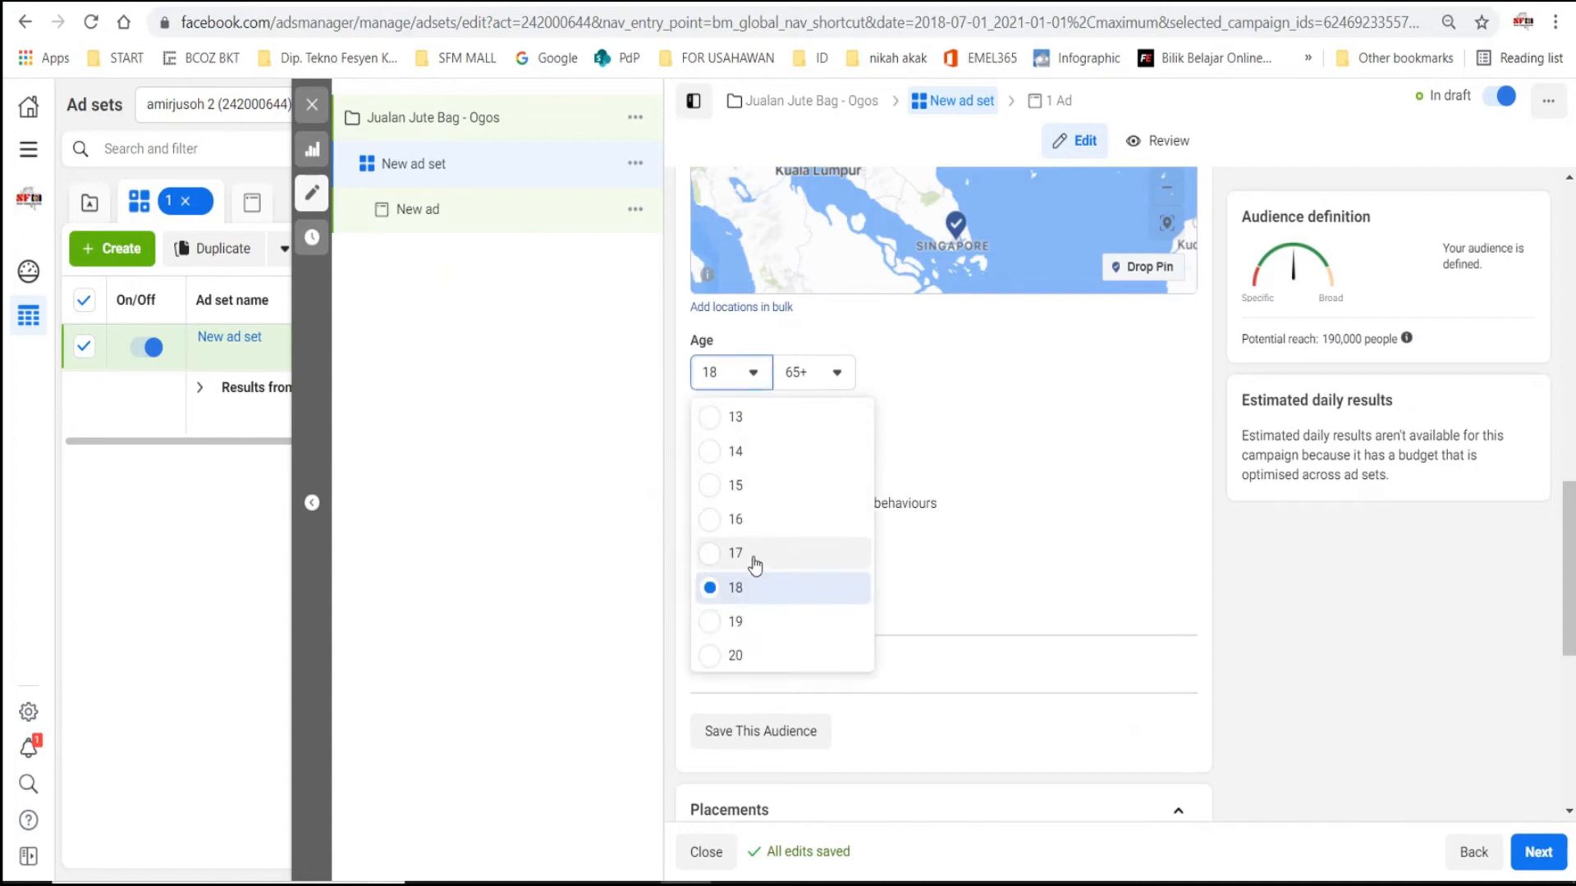
{"action": "left_click", "coordinate": [943, 371]}
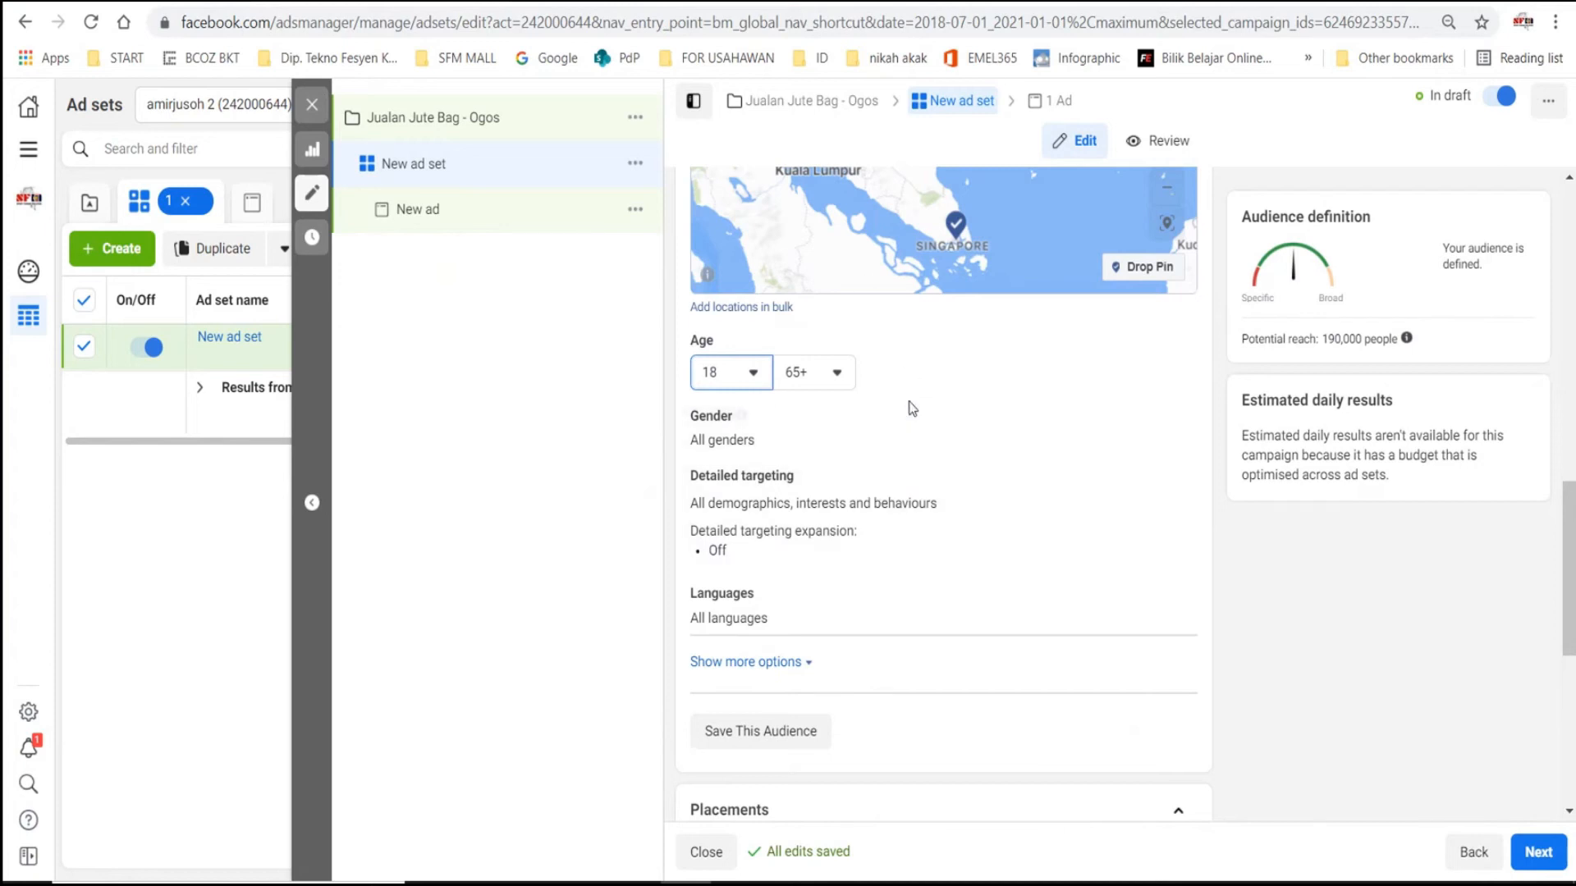
{"action": "left_click", "coordinate": [753, 374]}
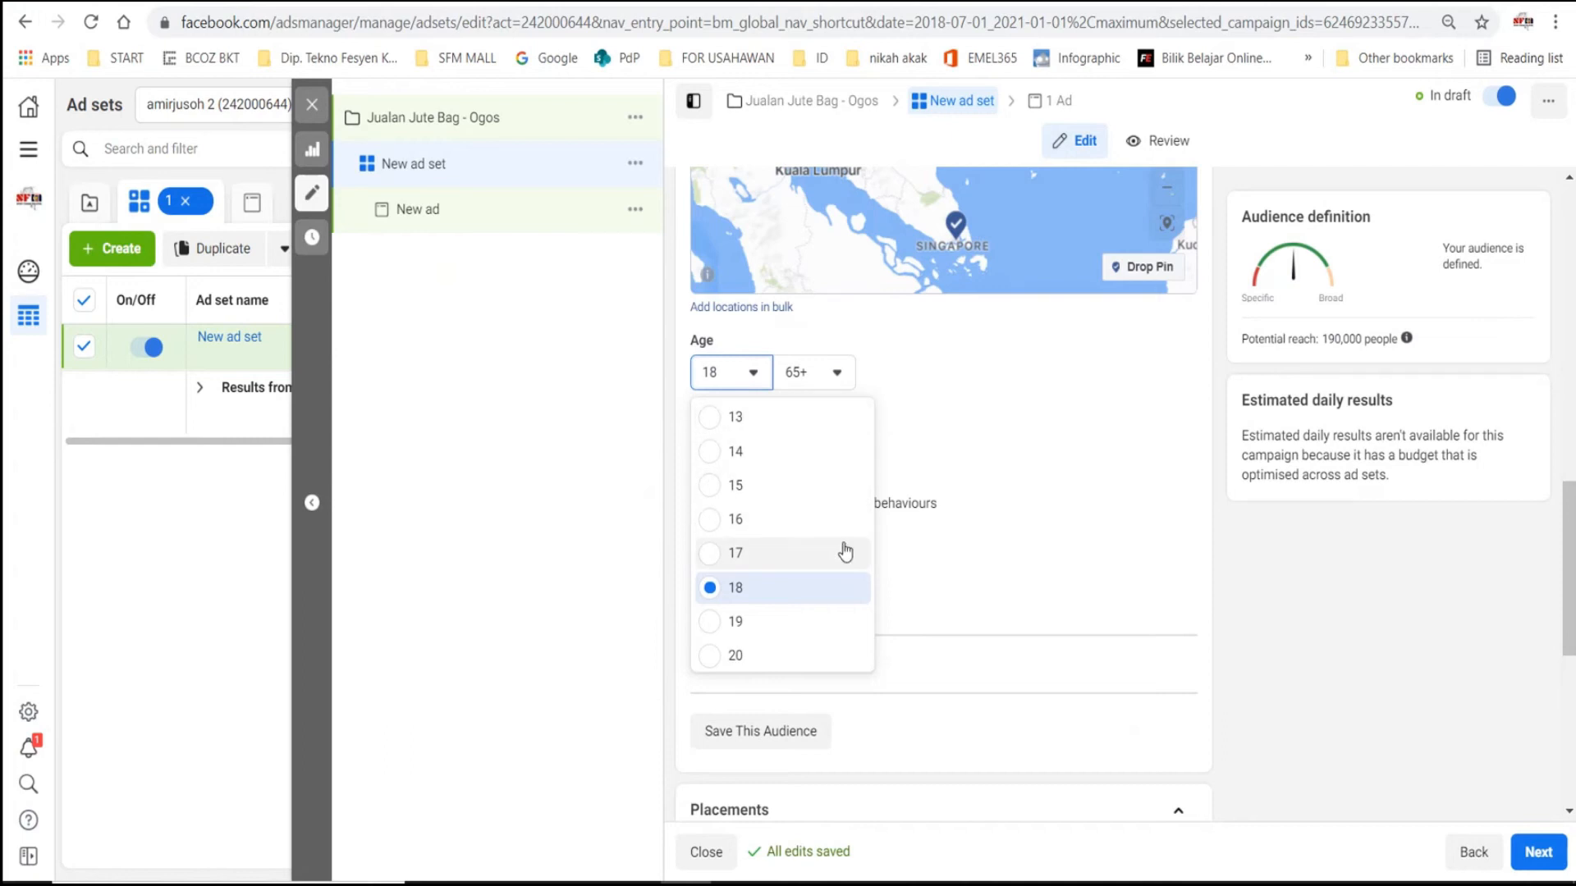
{"action": "left_click", "coordinate": [739, 588]}
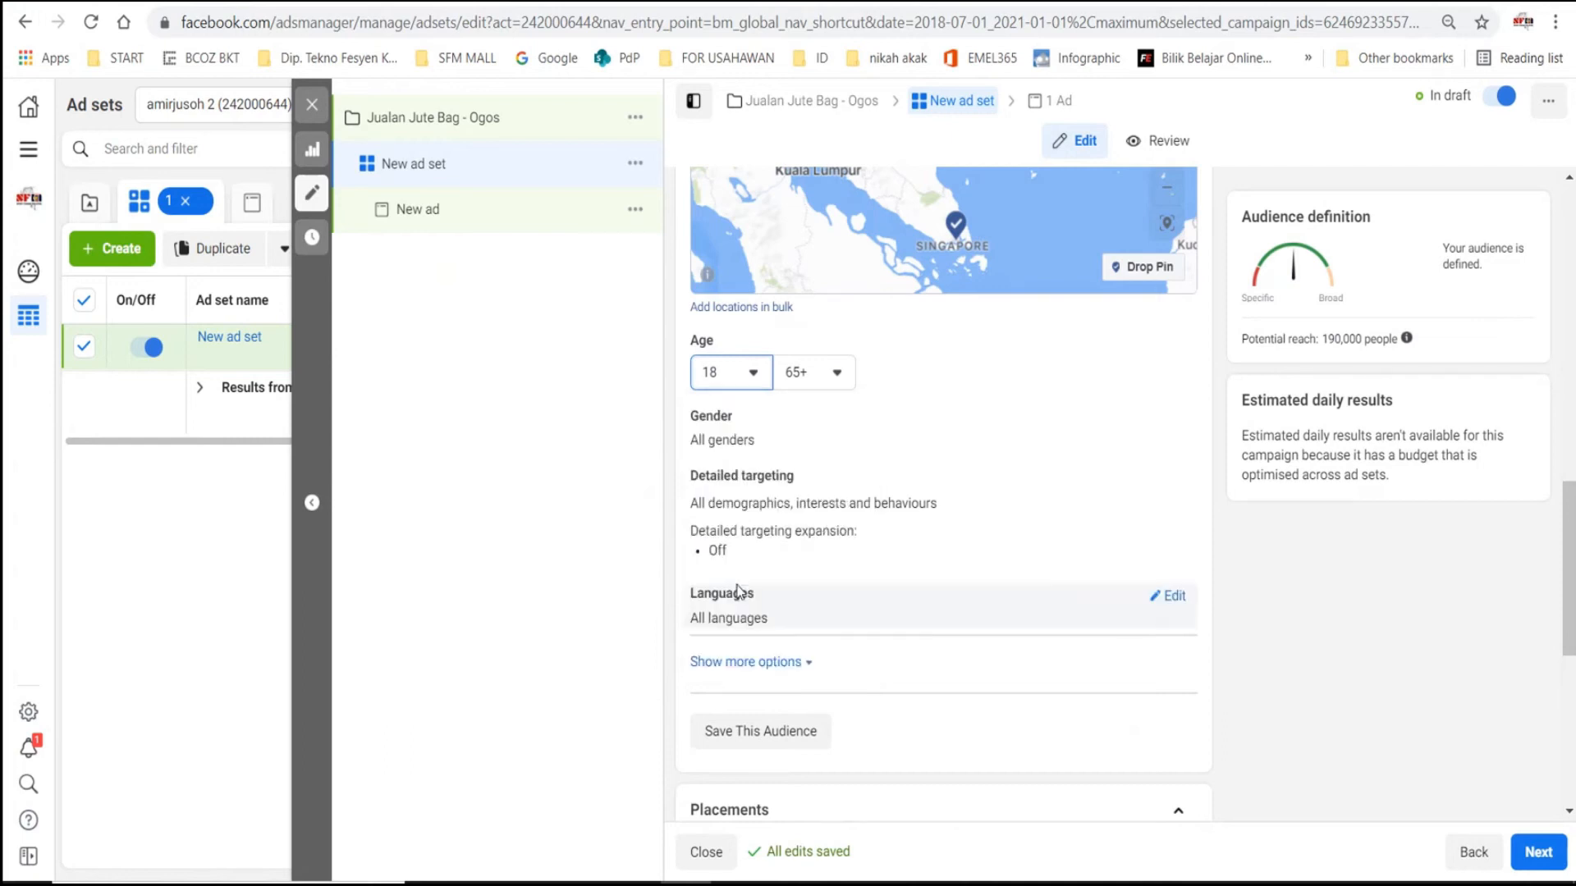
- Set the audience's maximum age to 40 and open the gender selection for editing
{"action": "left_click", "coordinate": [835, 373]}
{"action": "scroll", "coordinate": [855, 529], "scroll_direction": "up", "scroll_amount": 7}
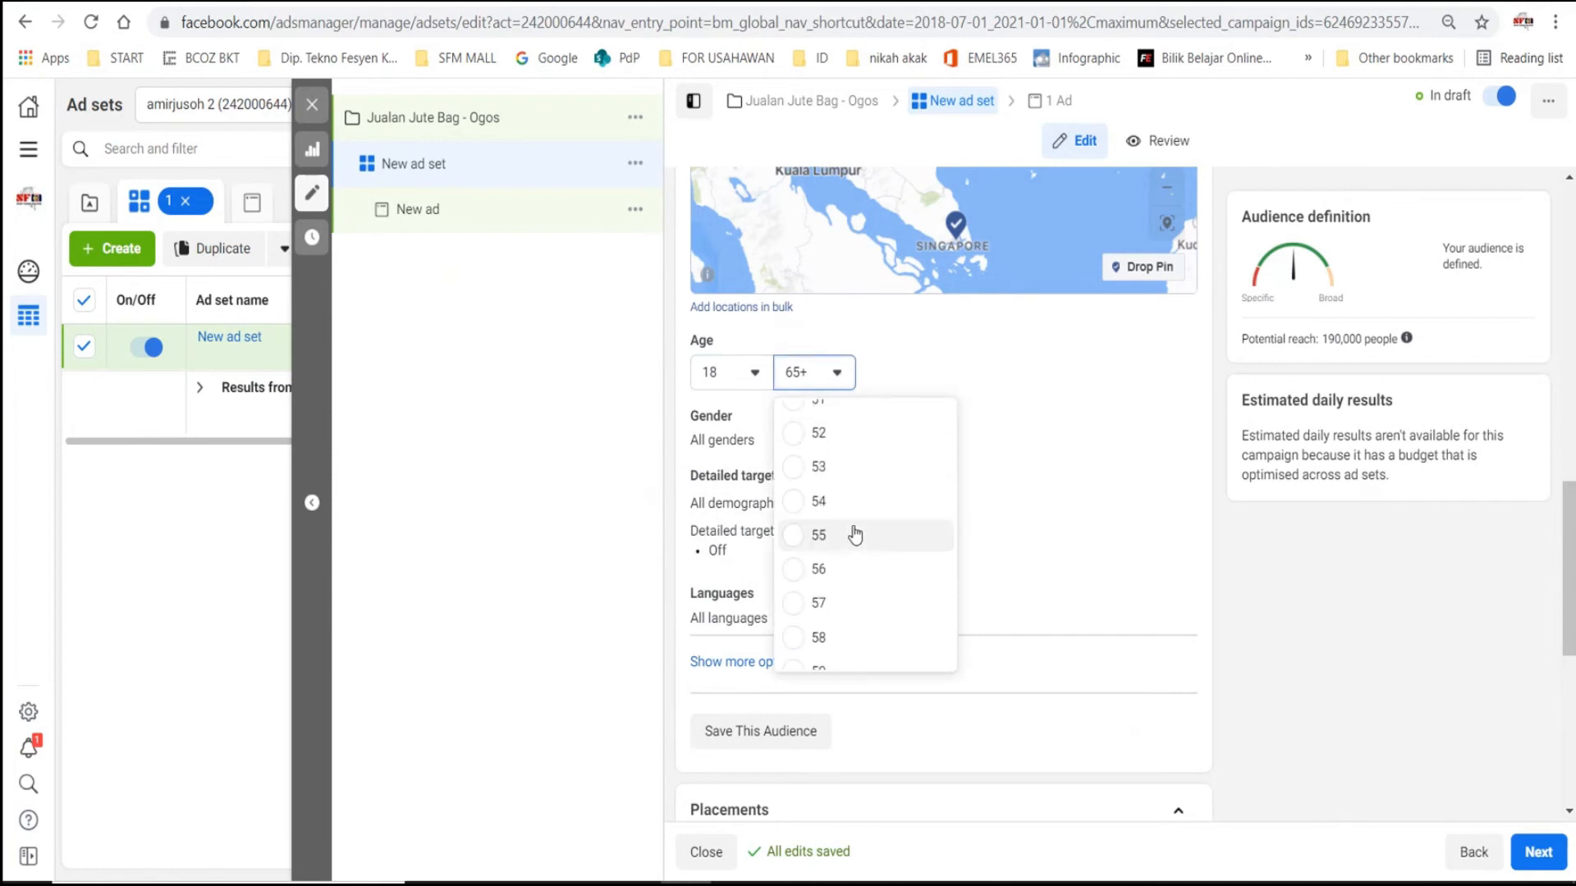
{"action": "scroll", "coordinate": [855, 522], "scroll_direction": "up", "scroll_amount": 4}
{"action": "scroll", "coordinate": [856, 522], "scroll_direction": "down", "scroll_amount": 3}
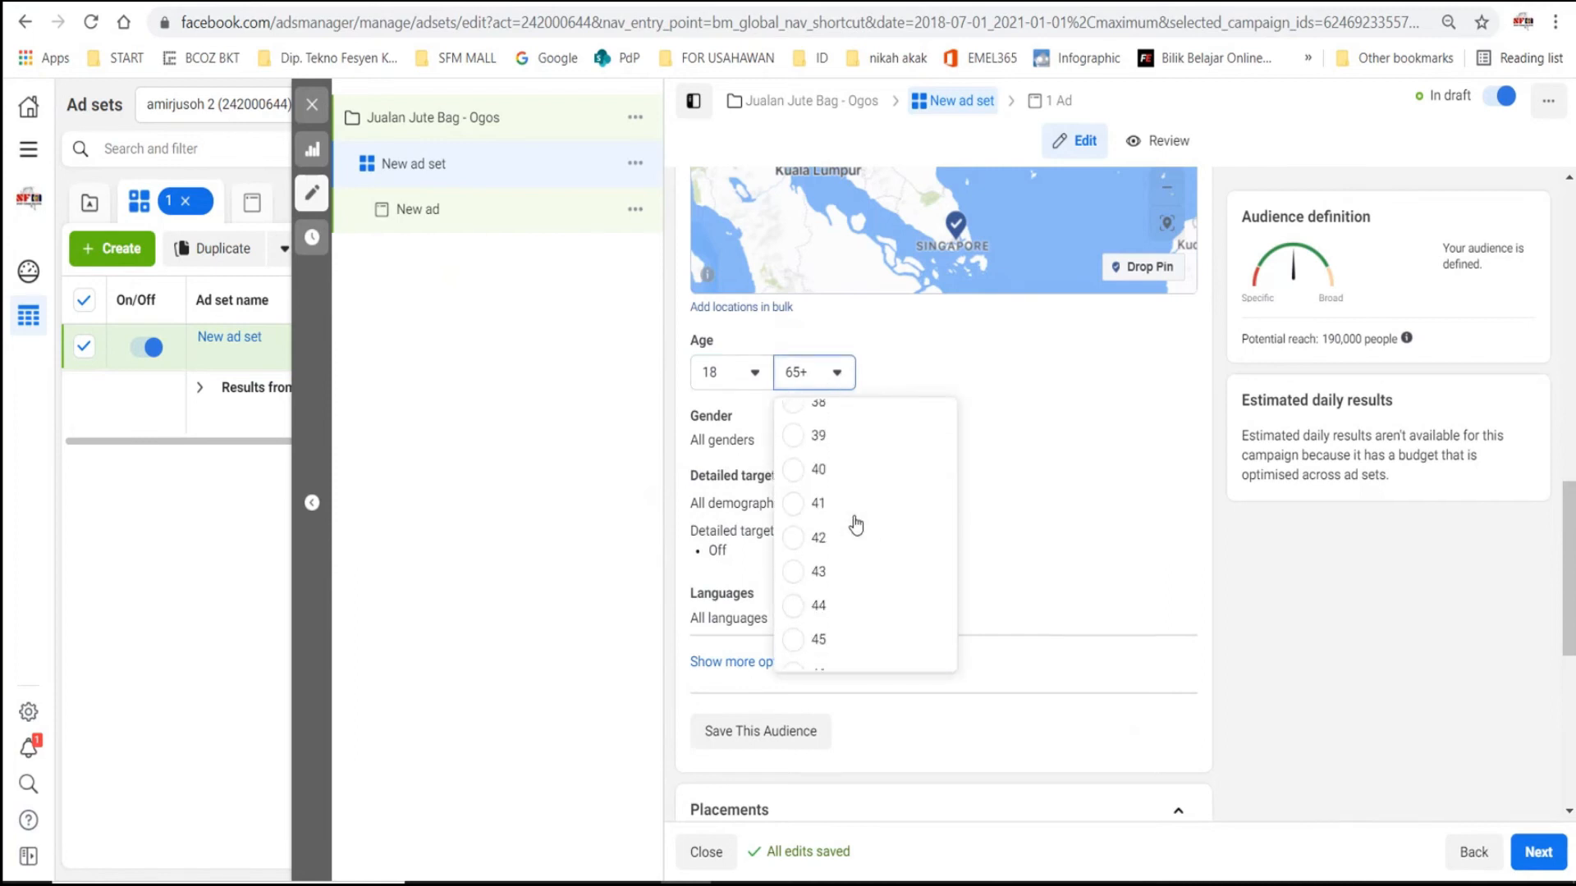
{"action": "scroll", "coordinate": [915, 476], "scroll_direction": "down", "scroll_amount": 3}
{"action": "scroll", "coordinate": [915, 476], "scroll_direction": "up", "scroll_amount": 1}
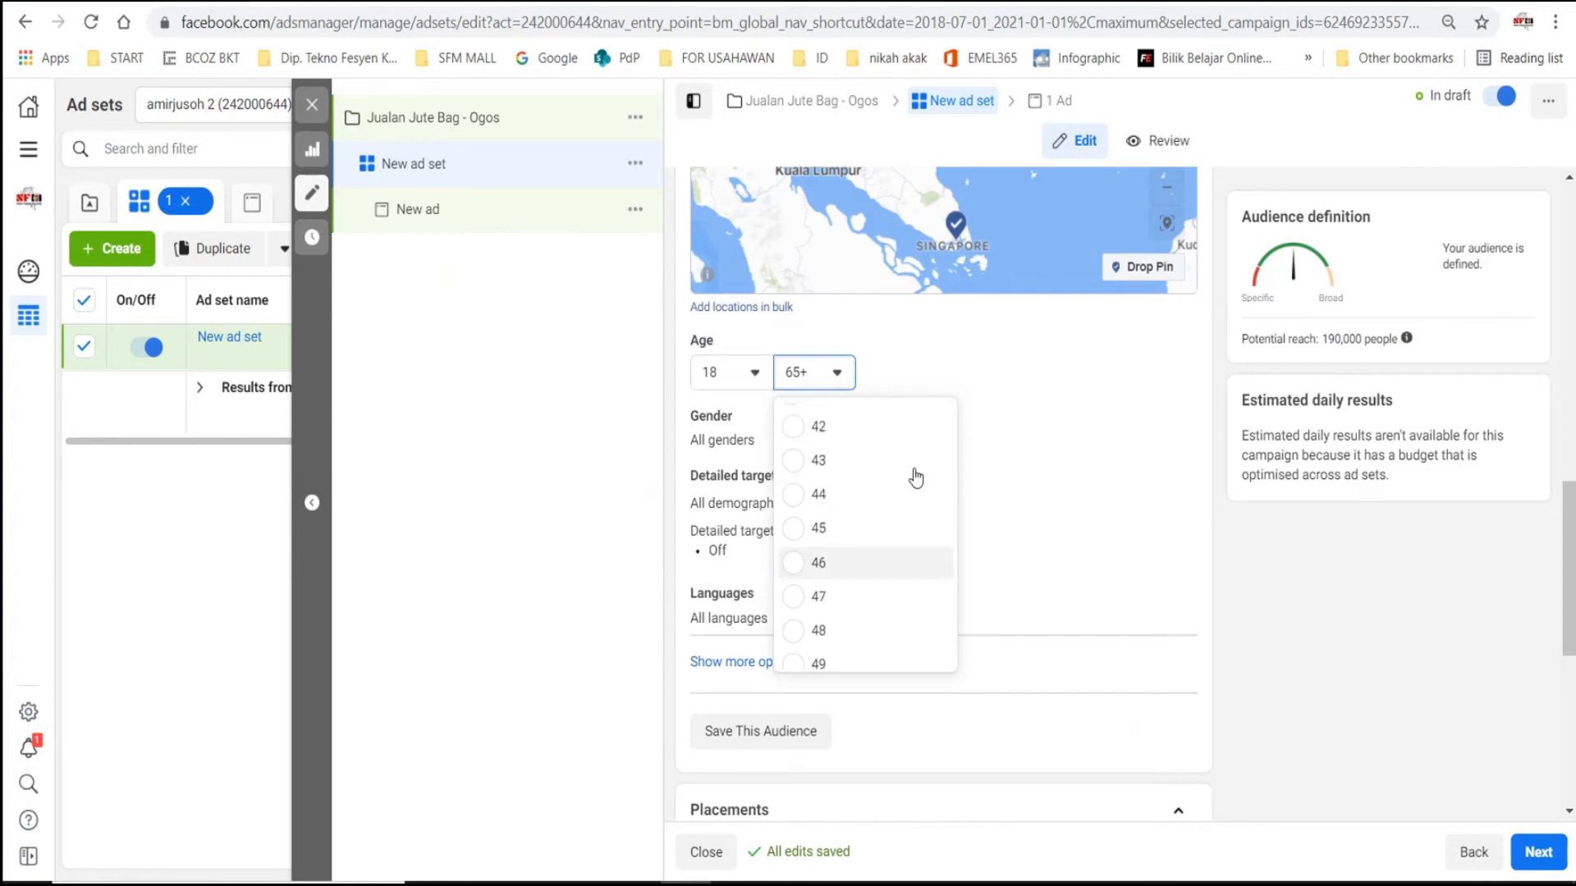
{"action": "scroll", "coordinate": [821, 492], "scroll_direction": "up", "scroll_amount": 3}
{"action": "scroll", "coordinate": [825, 525], "scroll_direction": "down", "scroll_amount": 2}
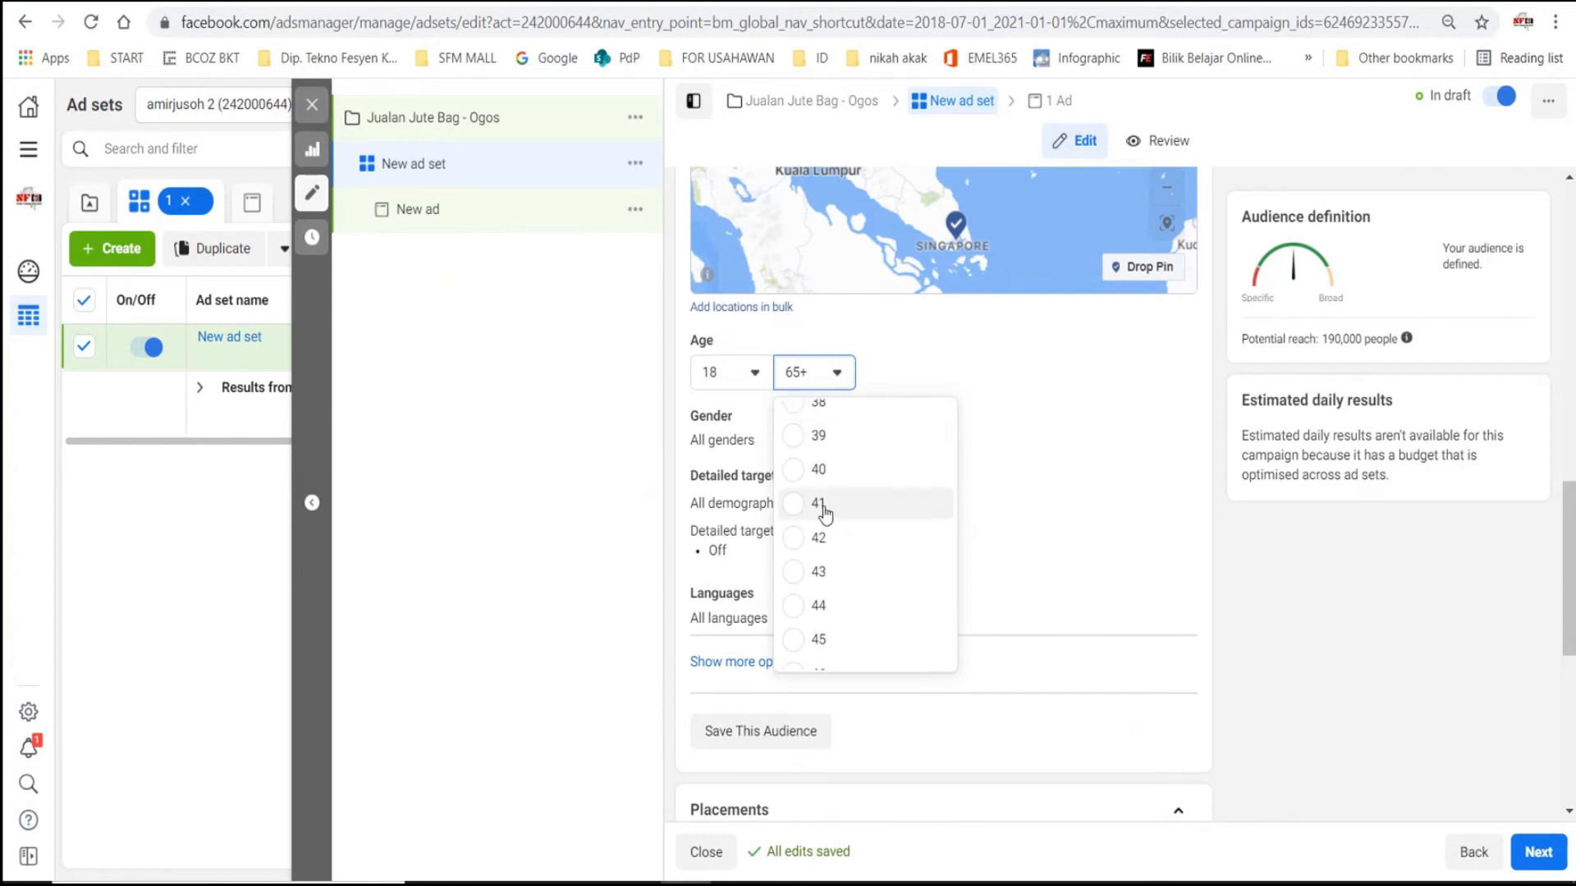
{"action": "left_click", "coordinate": [825, 461]}
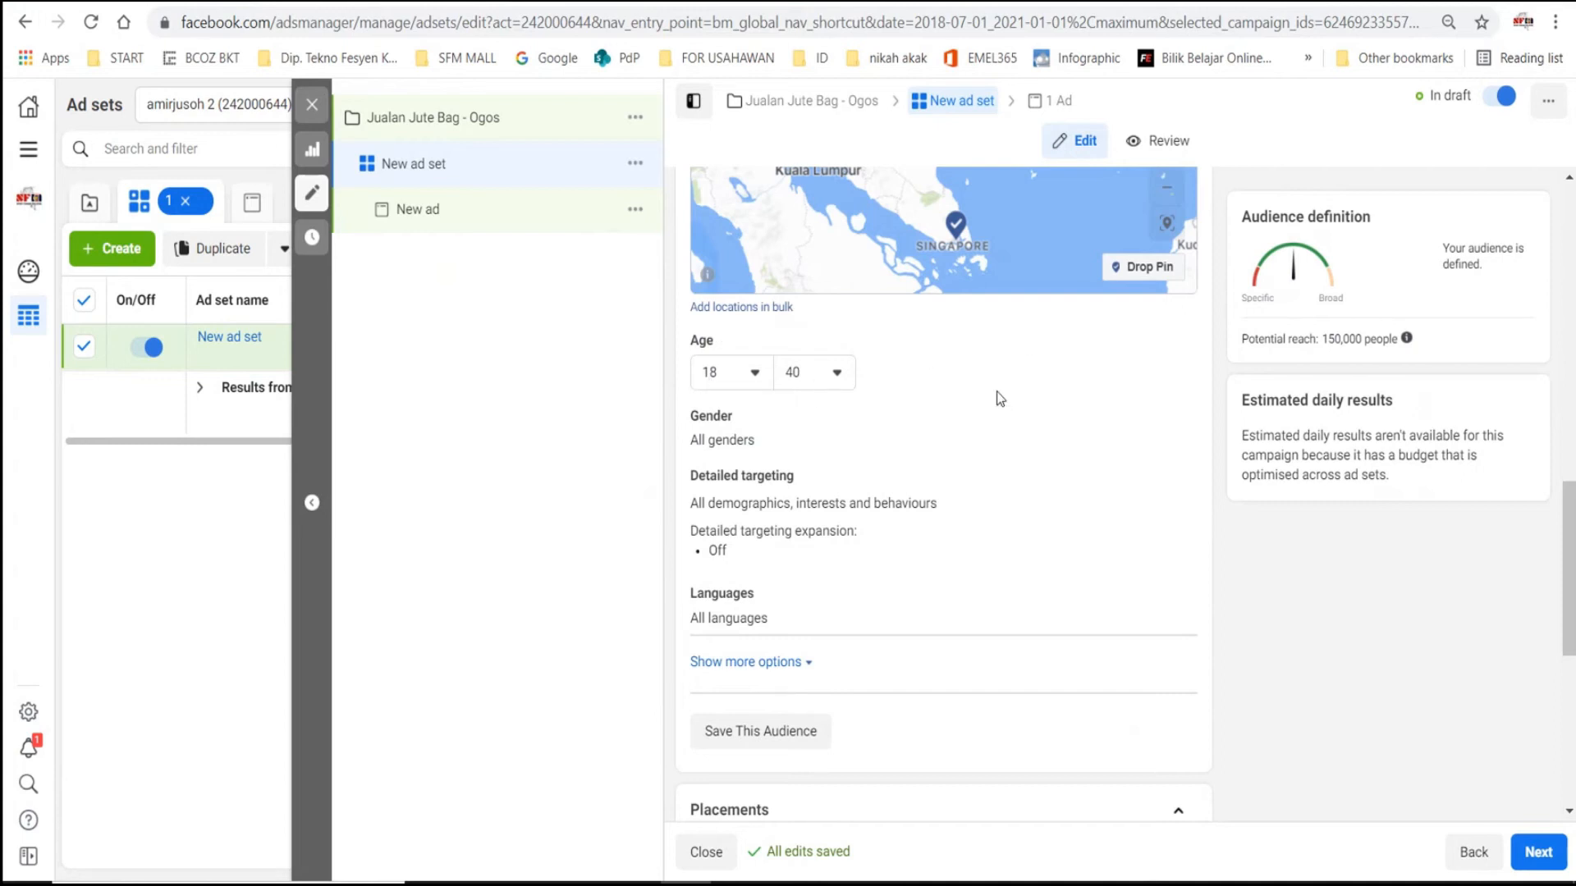
{"action": "left_click", "coordinate": [1170, 417]}
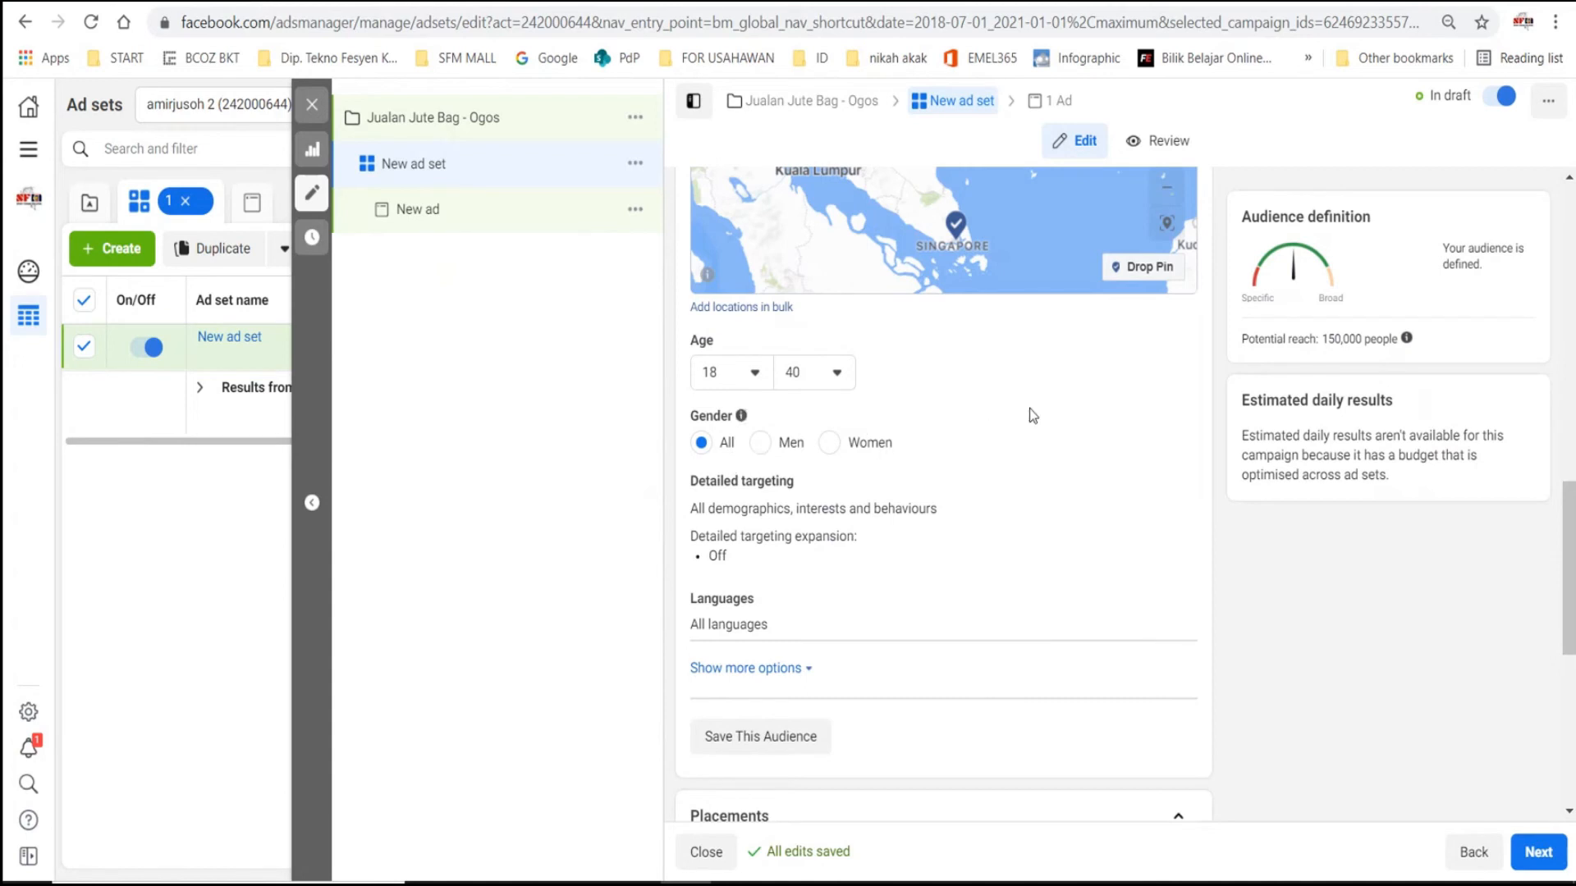
- Open the detailed targeting for editing and search its demographics, interests and behaviours for "jute bag"
{"action": "scroll", "coordinate": [1037, 400], "scroll_direction": "down", "scroll_amount": 1}
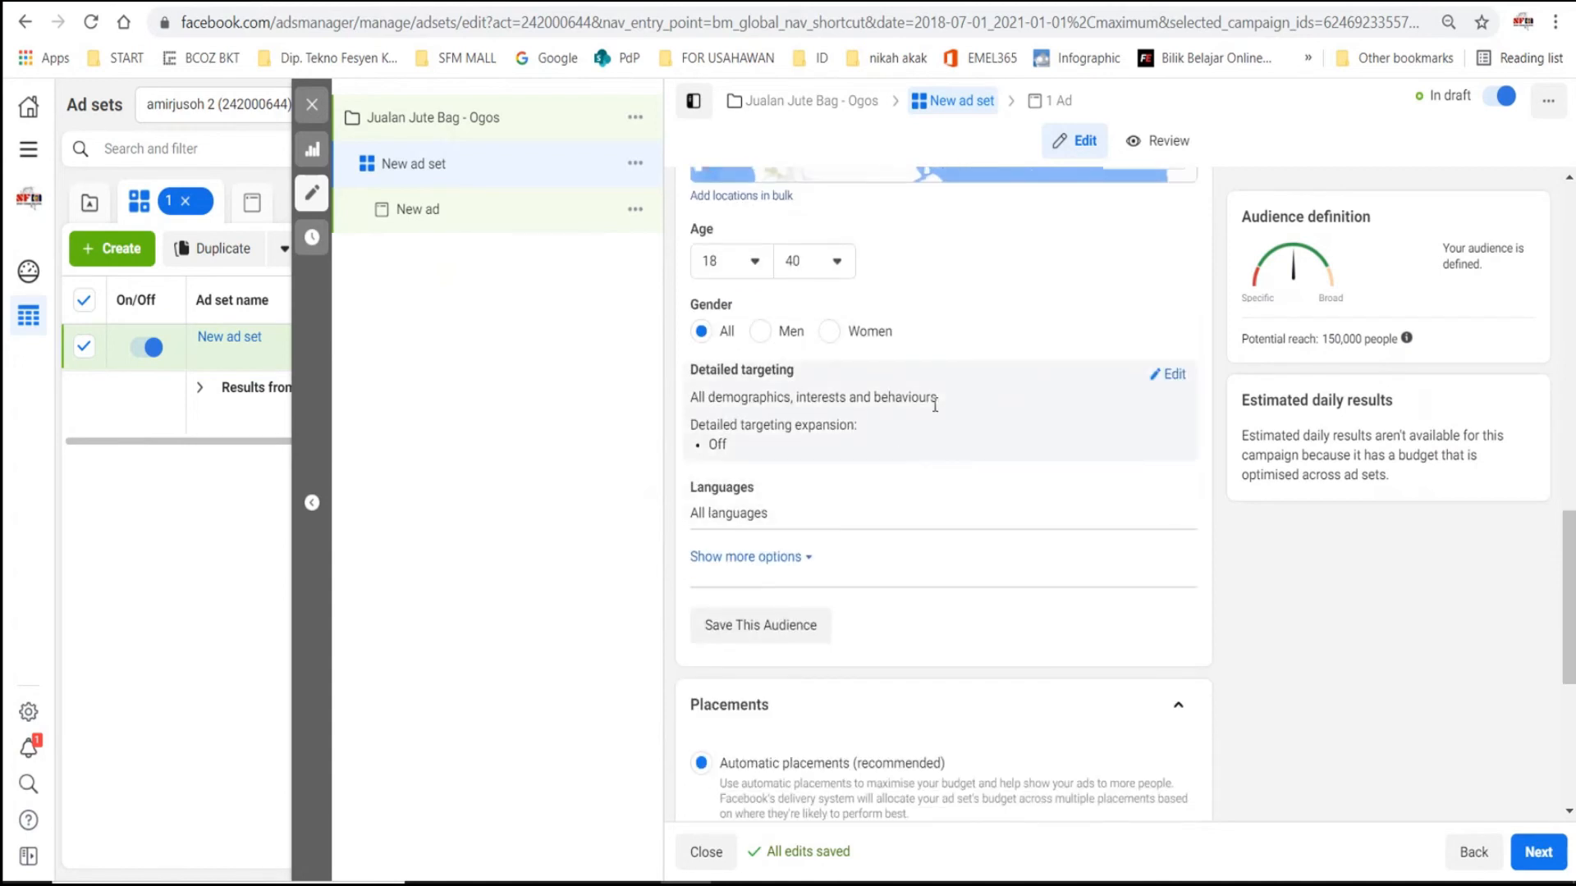
{"action": "left_click", "coordinate": [1175, 380]}
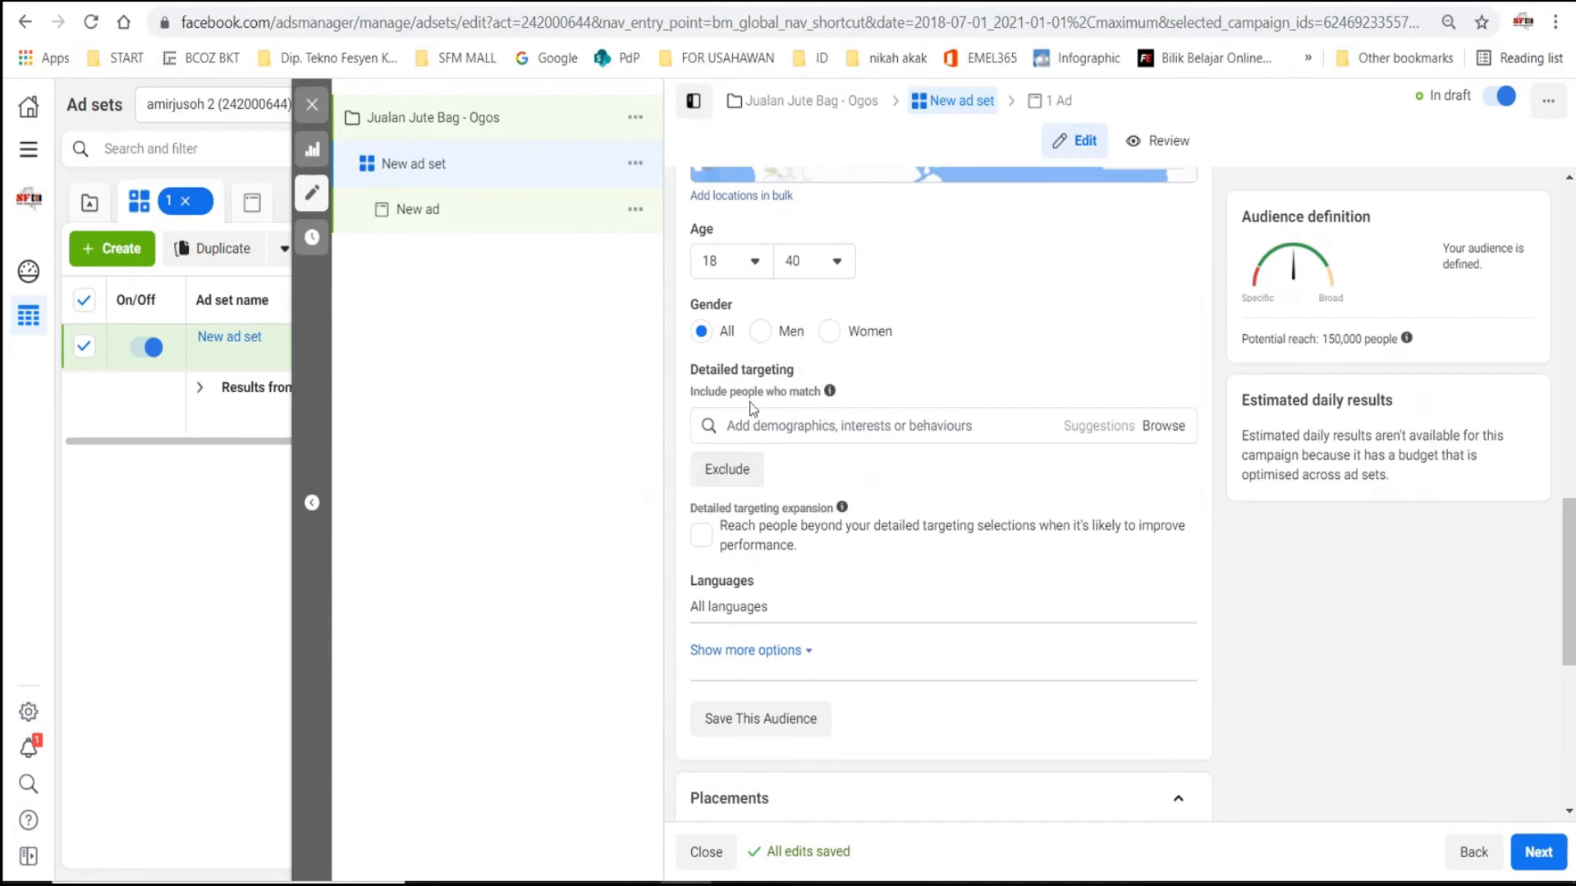
{"action": "left_click", "coordinate": [788, 428]}
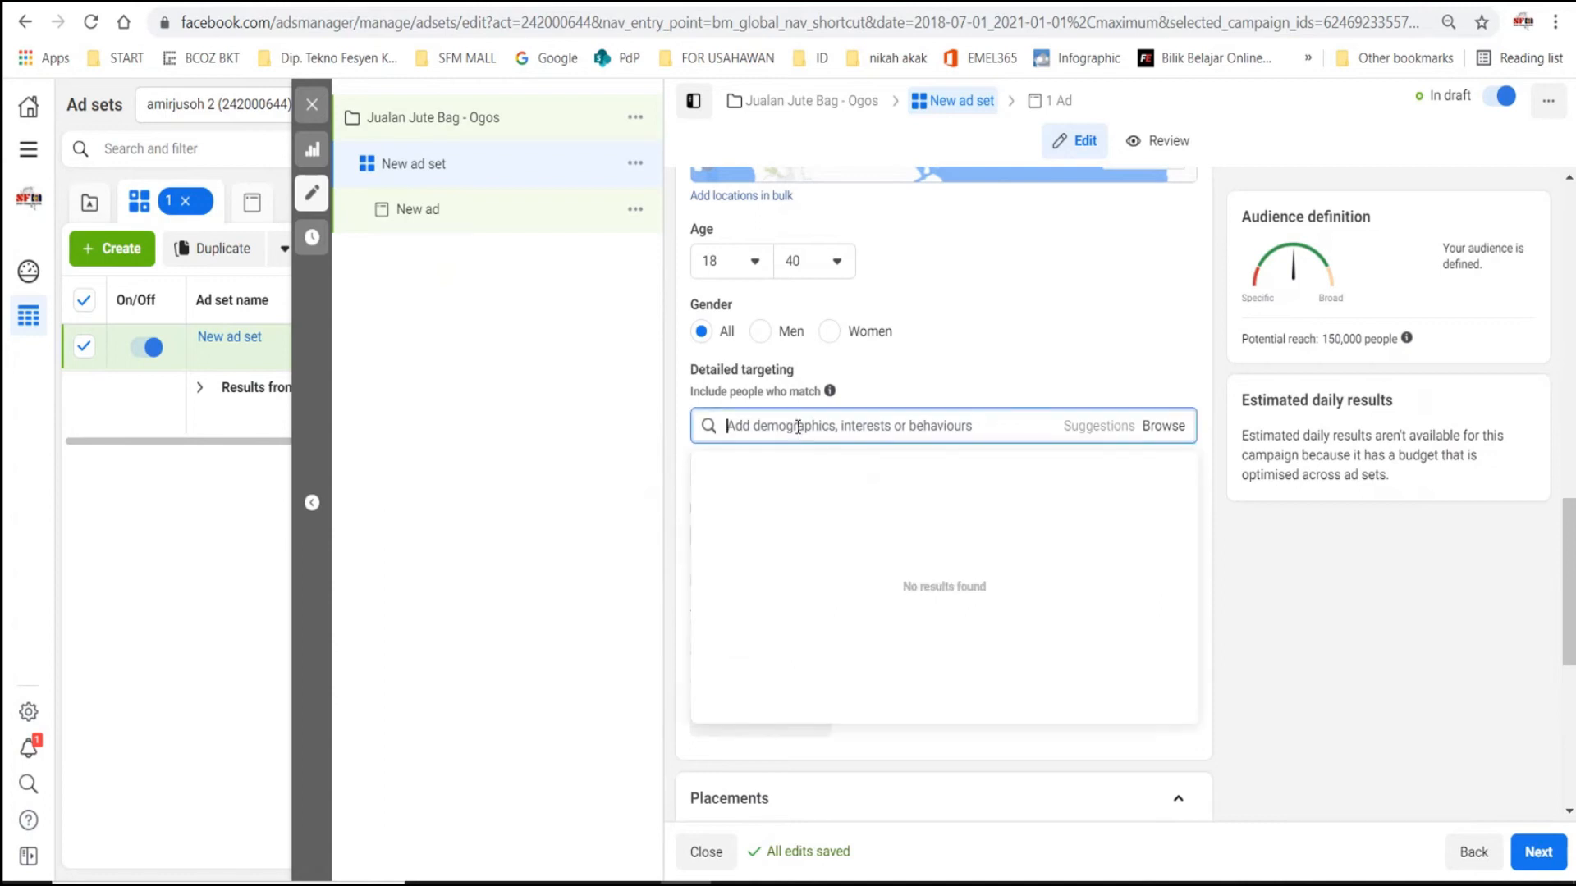
{"action": "left_click", "coordinate": [931, 395]}
{"action": "left_click", "coordinate": [775, 426]}
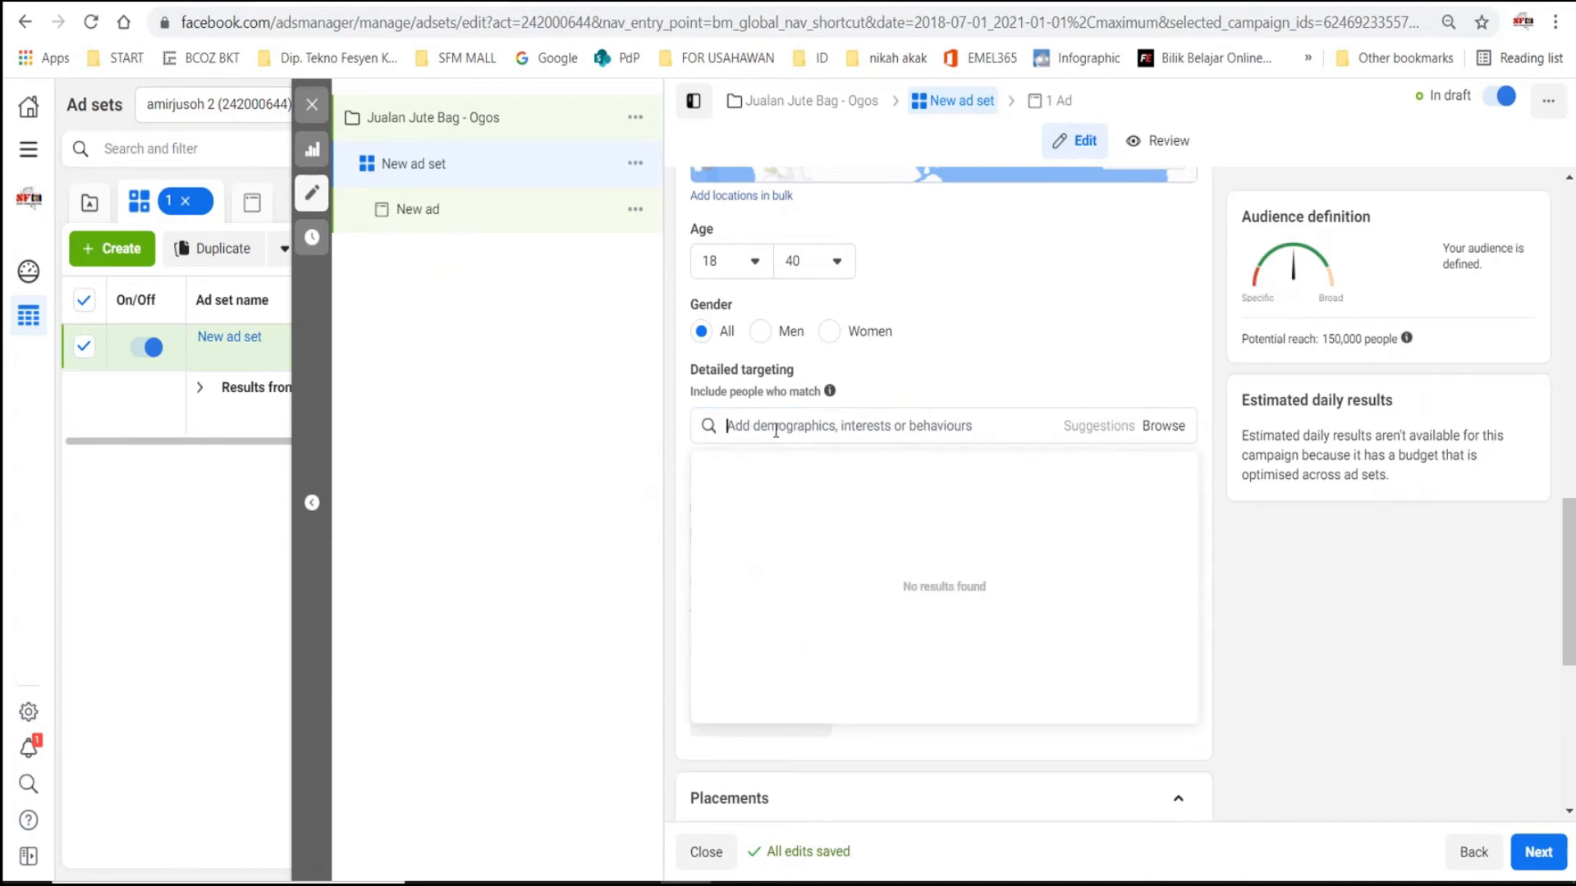
{"action": "type", "text": "jute bag"}
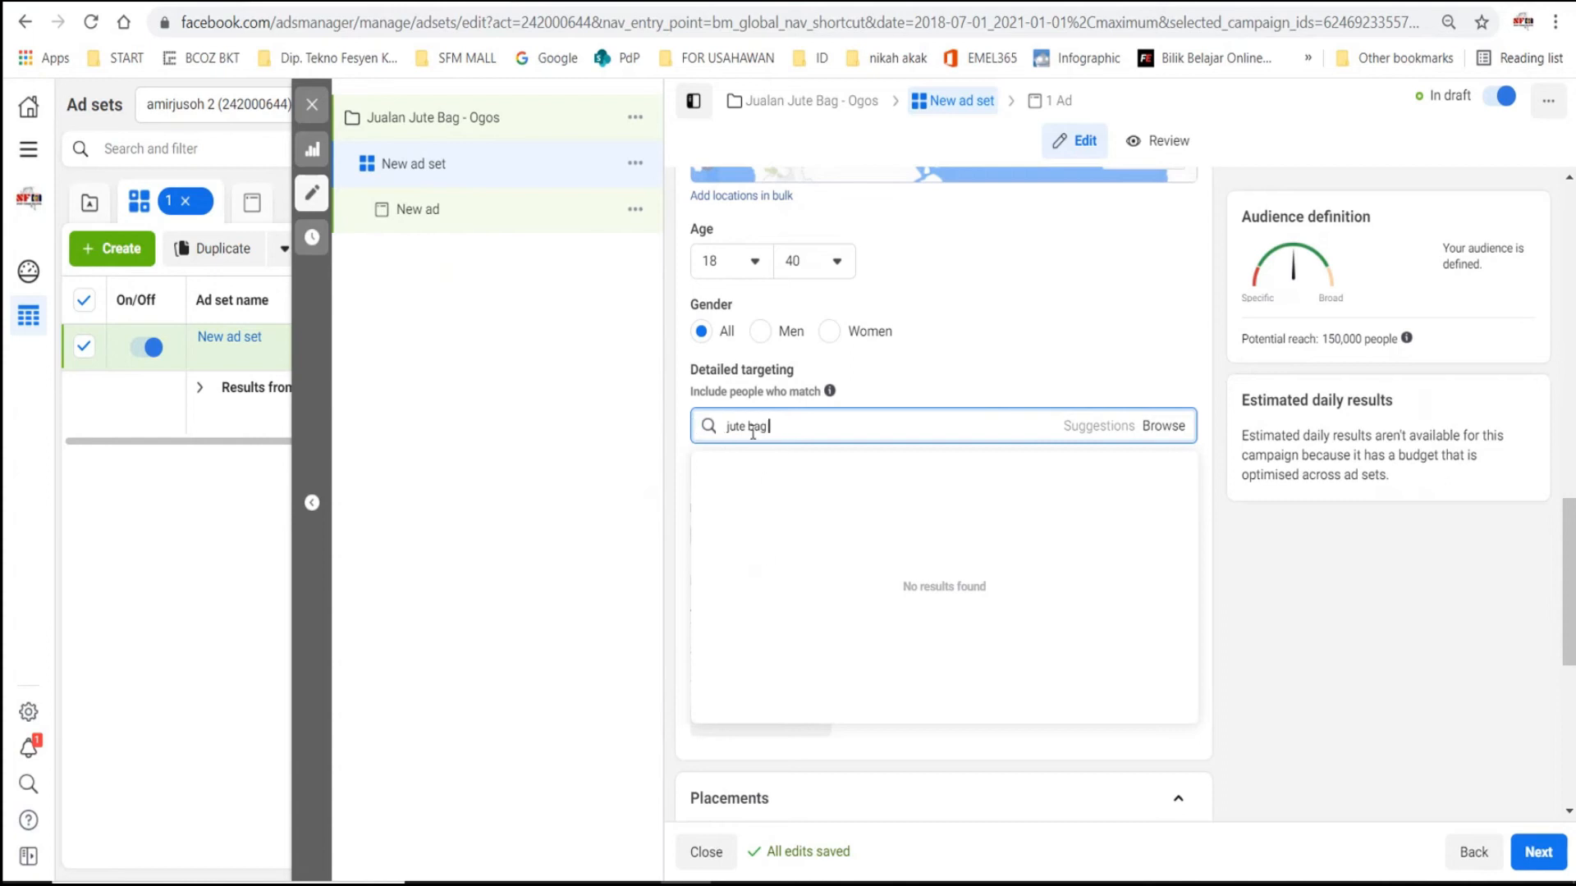
- Replace the detailed targeting search with "sekolah" and add the Primary school interest
{"action": "key", "text": "BackSpace"}
{"action": "key", "text": "BackSpace"}
{"action": "key", "text": "BackSpace"}
{"action": "key", "text": "BackSpace"}
{"action": "key", "text": "BackSpace"}
{"action": "key", "text": "BackSpace"}
{"action": "key", "text": "BackSpace"}
{"action": "key", "text": "BackSpace"}
{"action": "type", "text": "sekolah"}
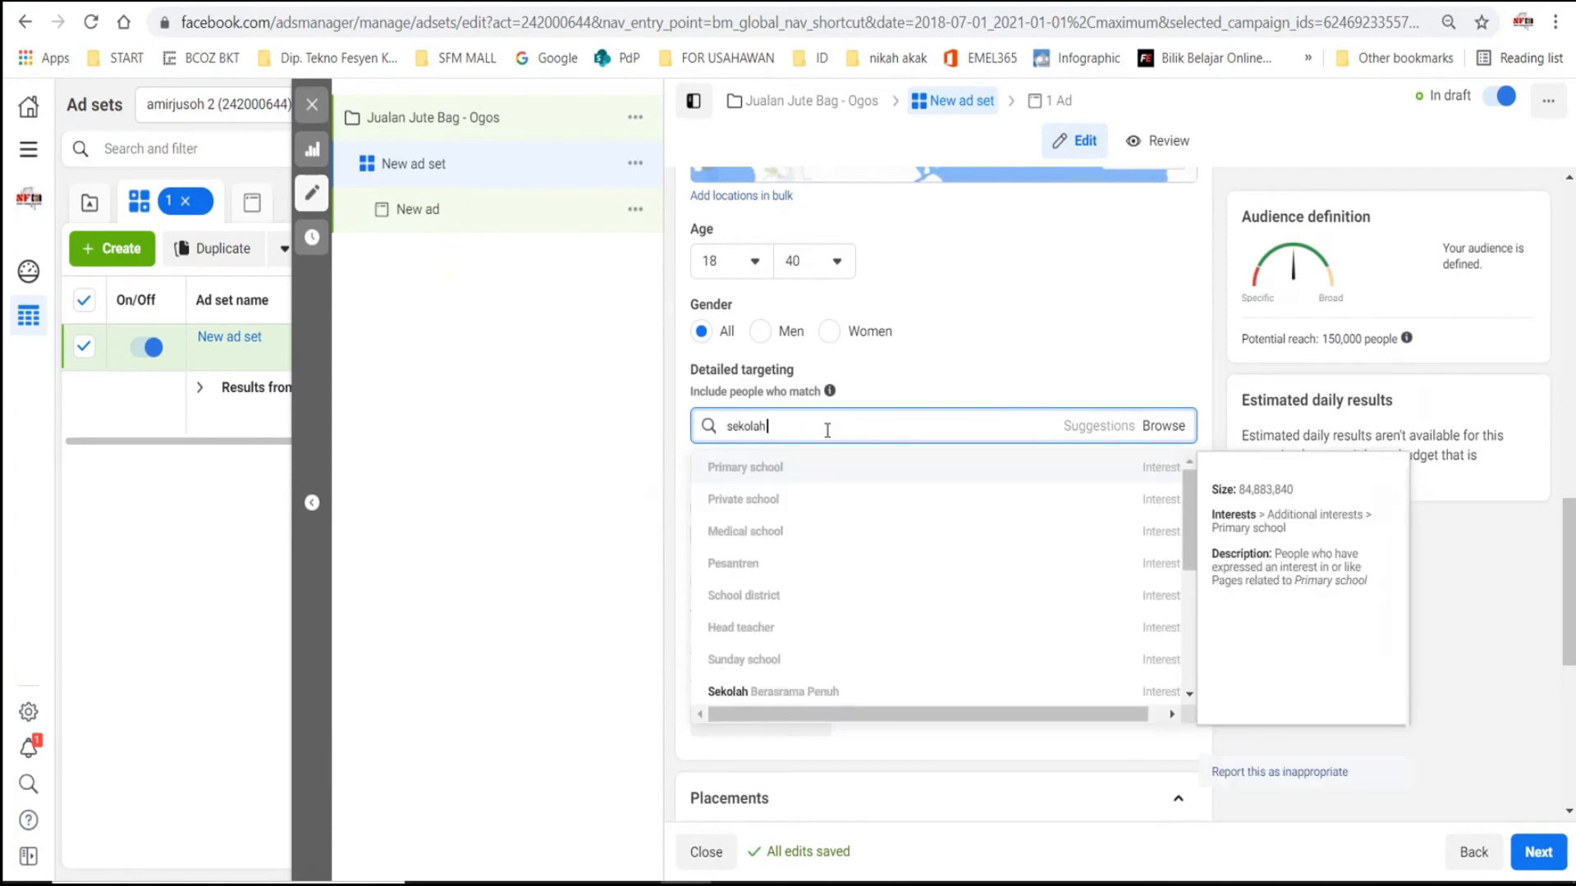
{"action": "left_click", "coordinate": [738, 473]}
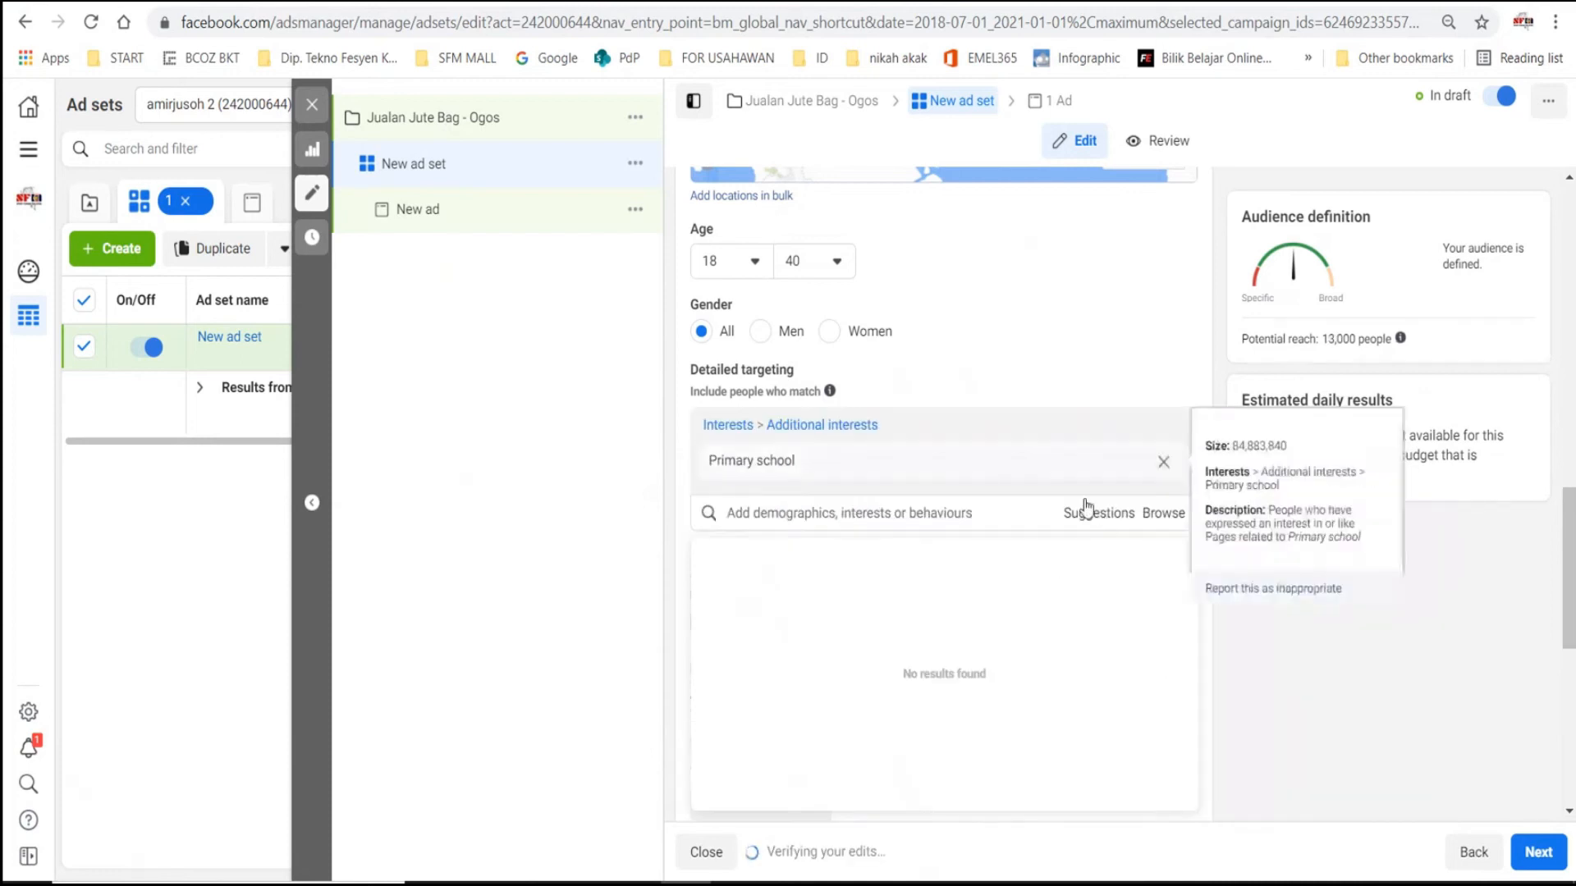
- Add the suggested interests Education, Kindergarten and Nursery to the detailed targeting
{"action": "scroll", "coordinate": [1092, 394], "scroll_direction": "down", "scroll_amount": 3}
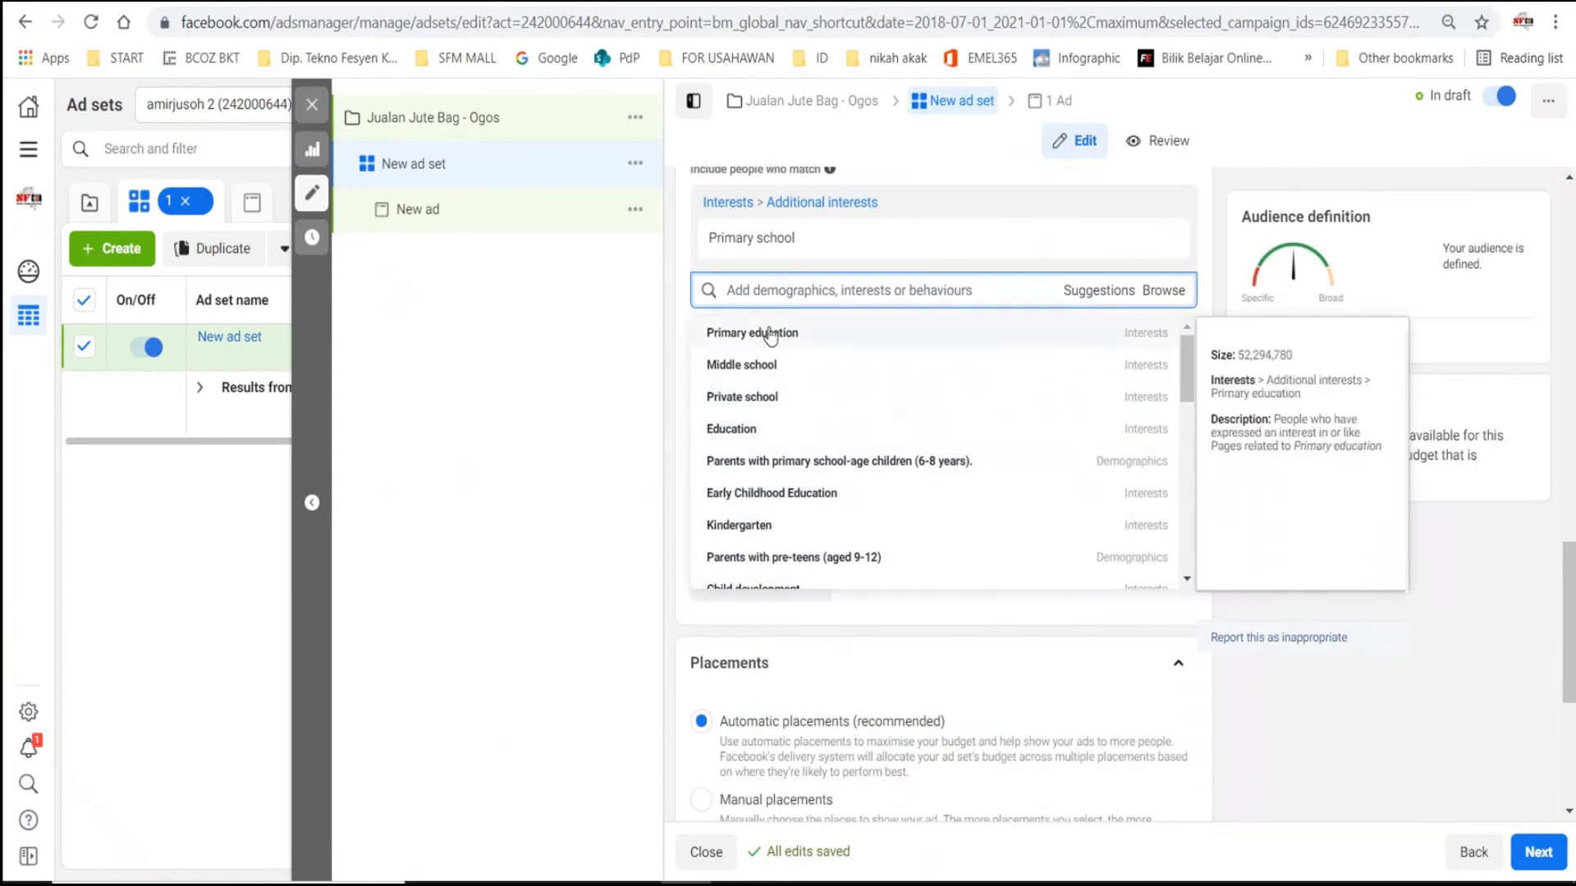
{"action": "left_click", "coordinate": [743, 428]}
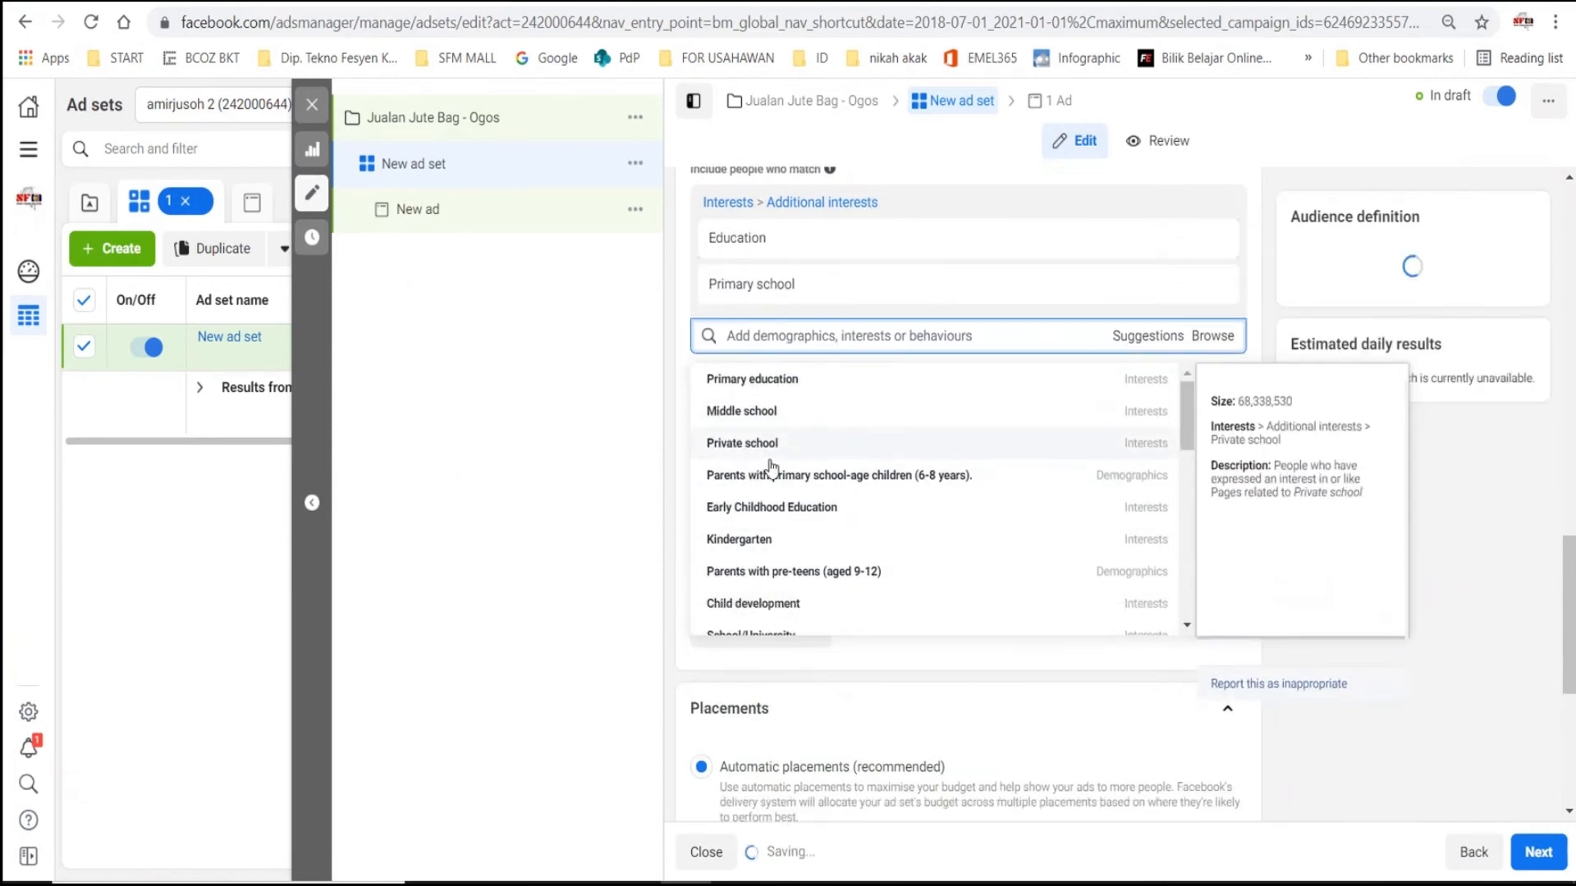
{"action": "left_click", "coordinate": [739, 541]}
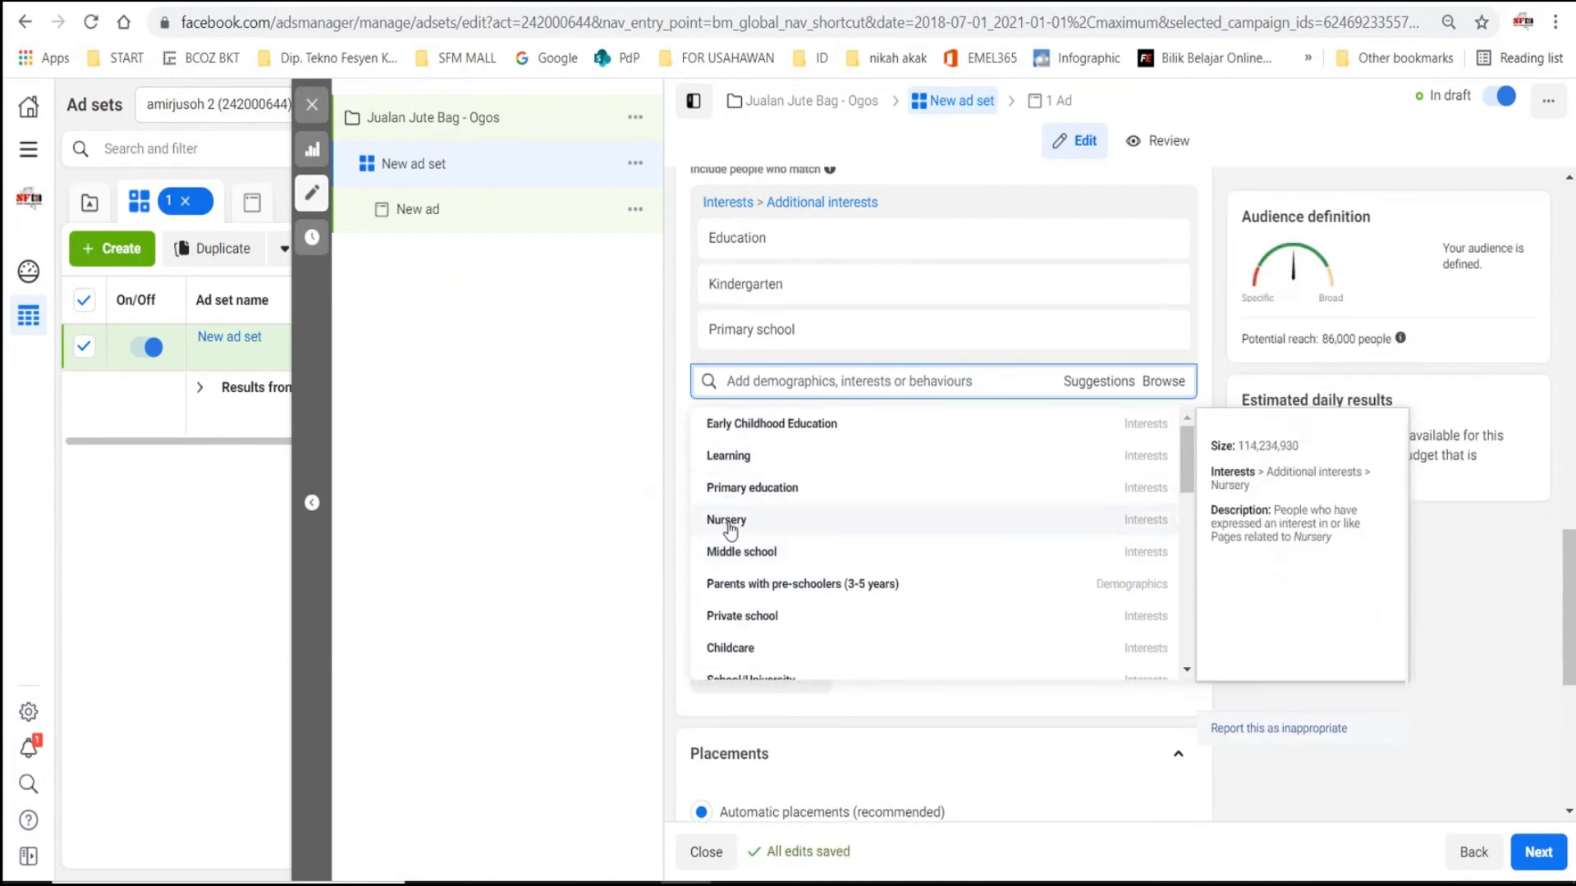
{"action": "left_click", "coordinate": [729, 521]}
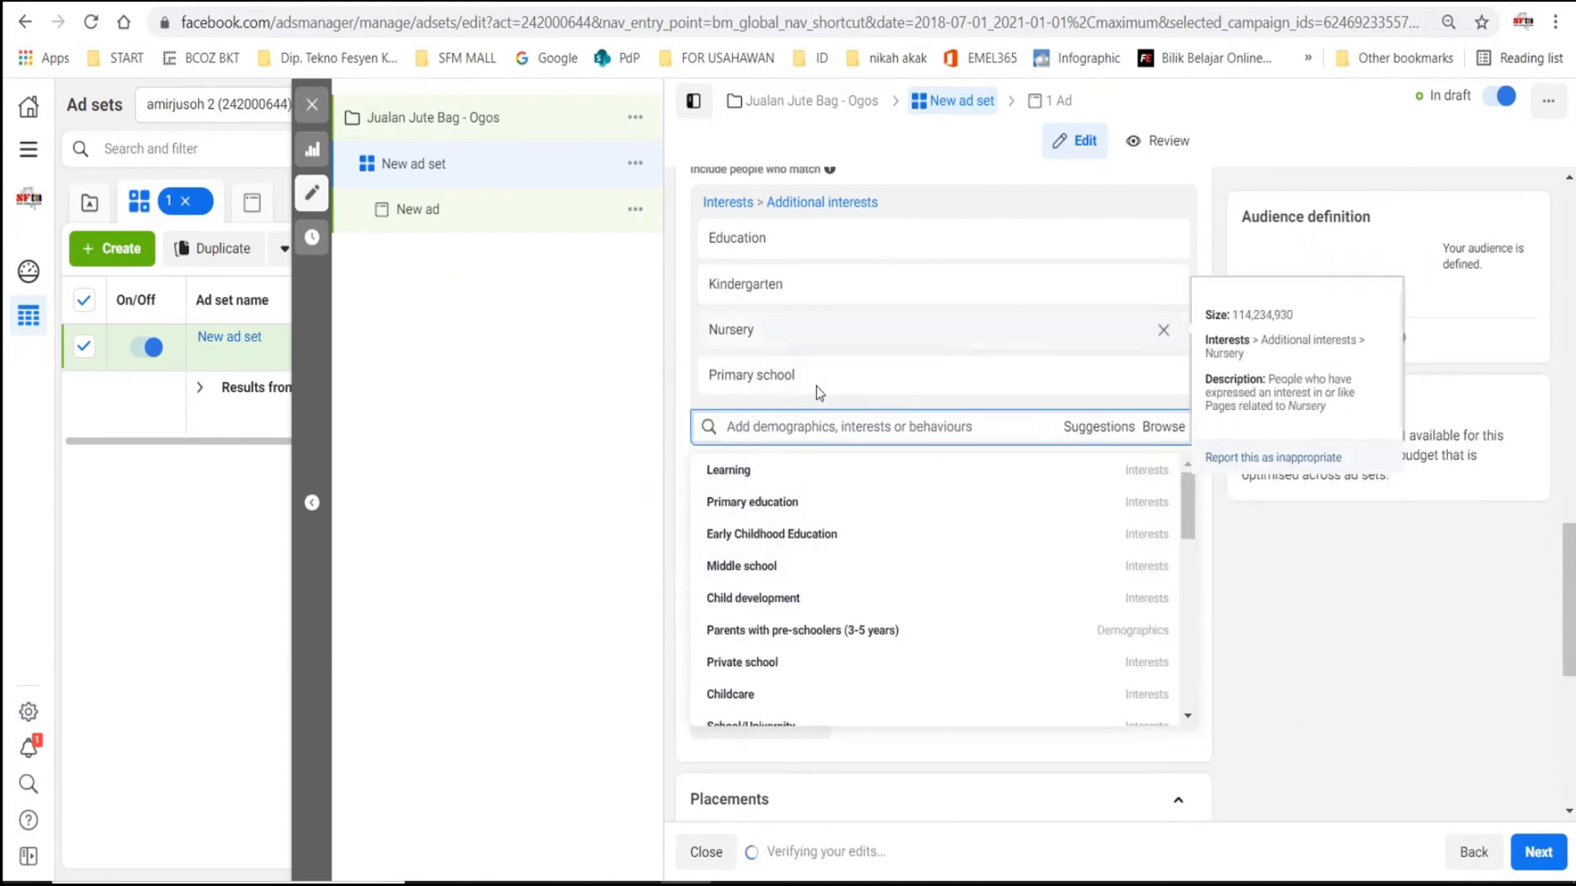
{"action": "left_click", "coordinate": [1208, 555]}
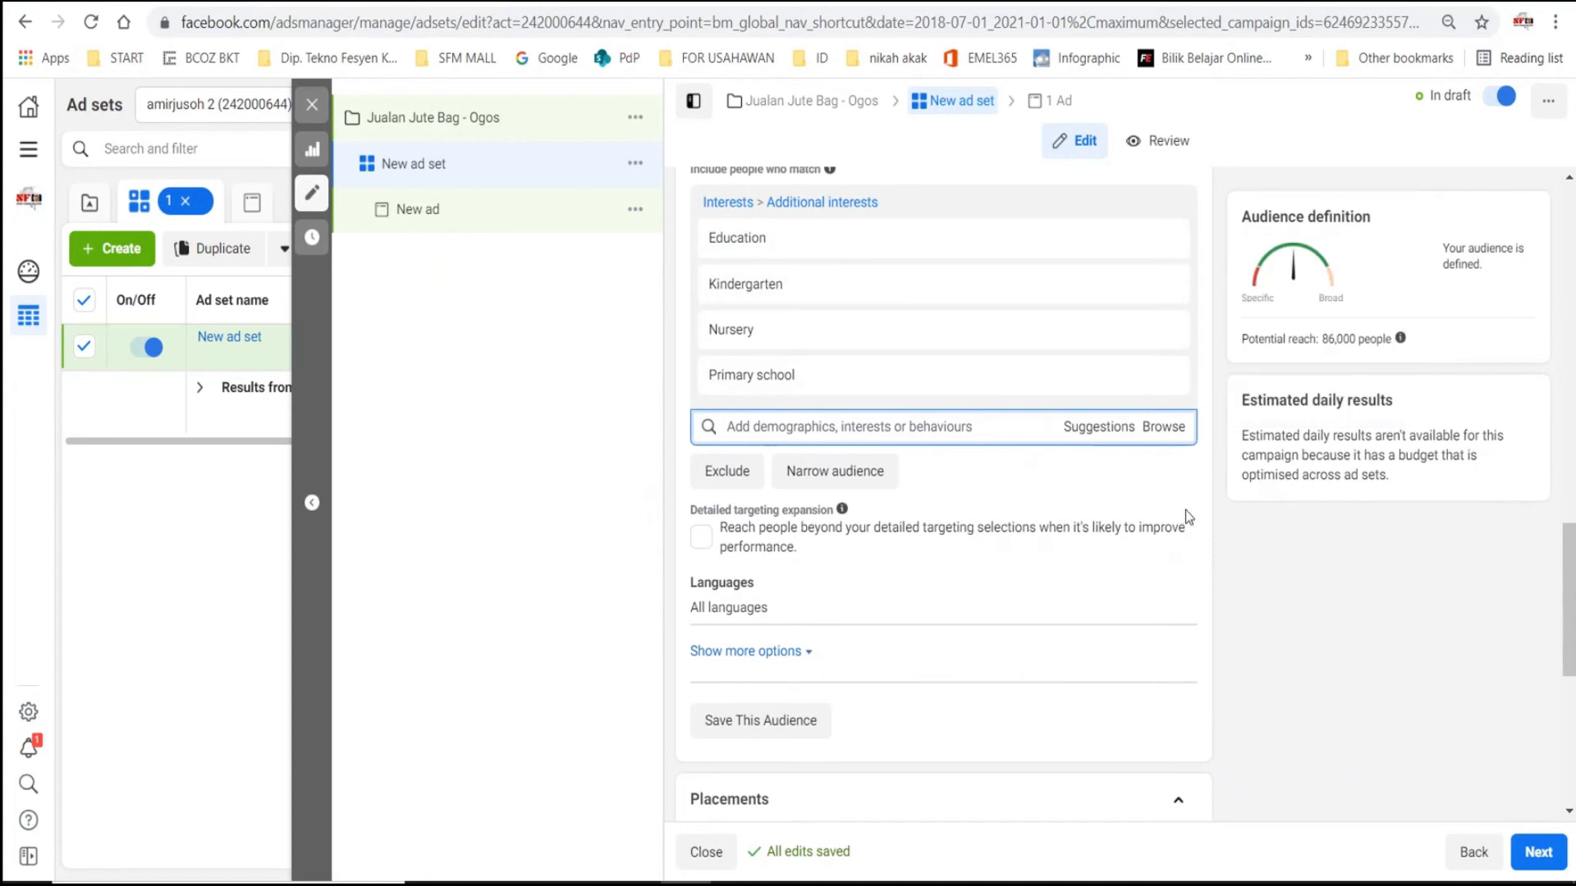
- Review the ad set's age range, gender, detailed targeting interests and language settings
{"action": "mouse_move", "coordinate": [777, 308]}
{"action": "scroll", "coordinate": [1263, 568], "scroll_direction": "down", "scroll_amount": 3}
{"action": "scroll", "coordinate": [1006, 416], "scroll_direction": "down", "scroll_amount": 3}
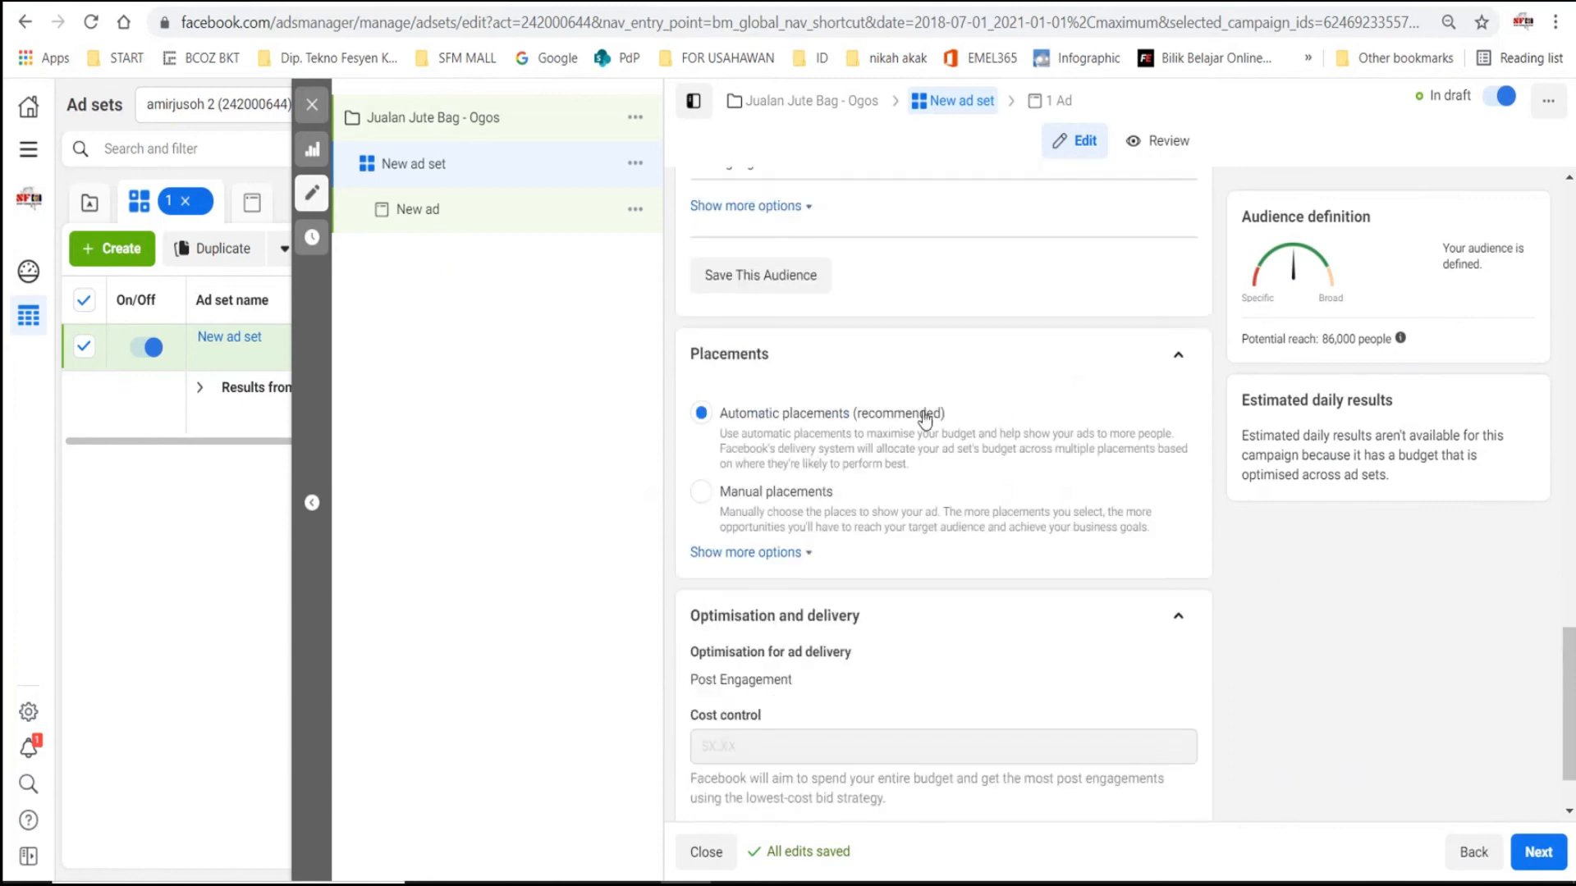
{"action": "scroll", "coordinate": [795, 564], "scroll_direction": "up", "scroll_amount": 3}
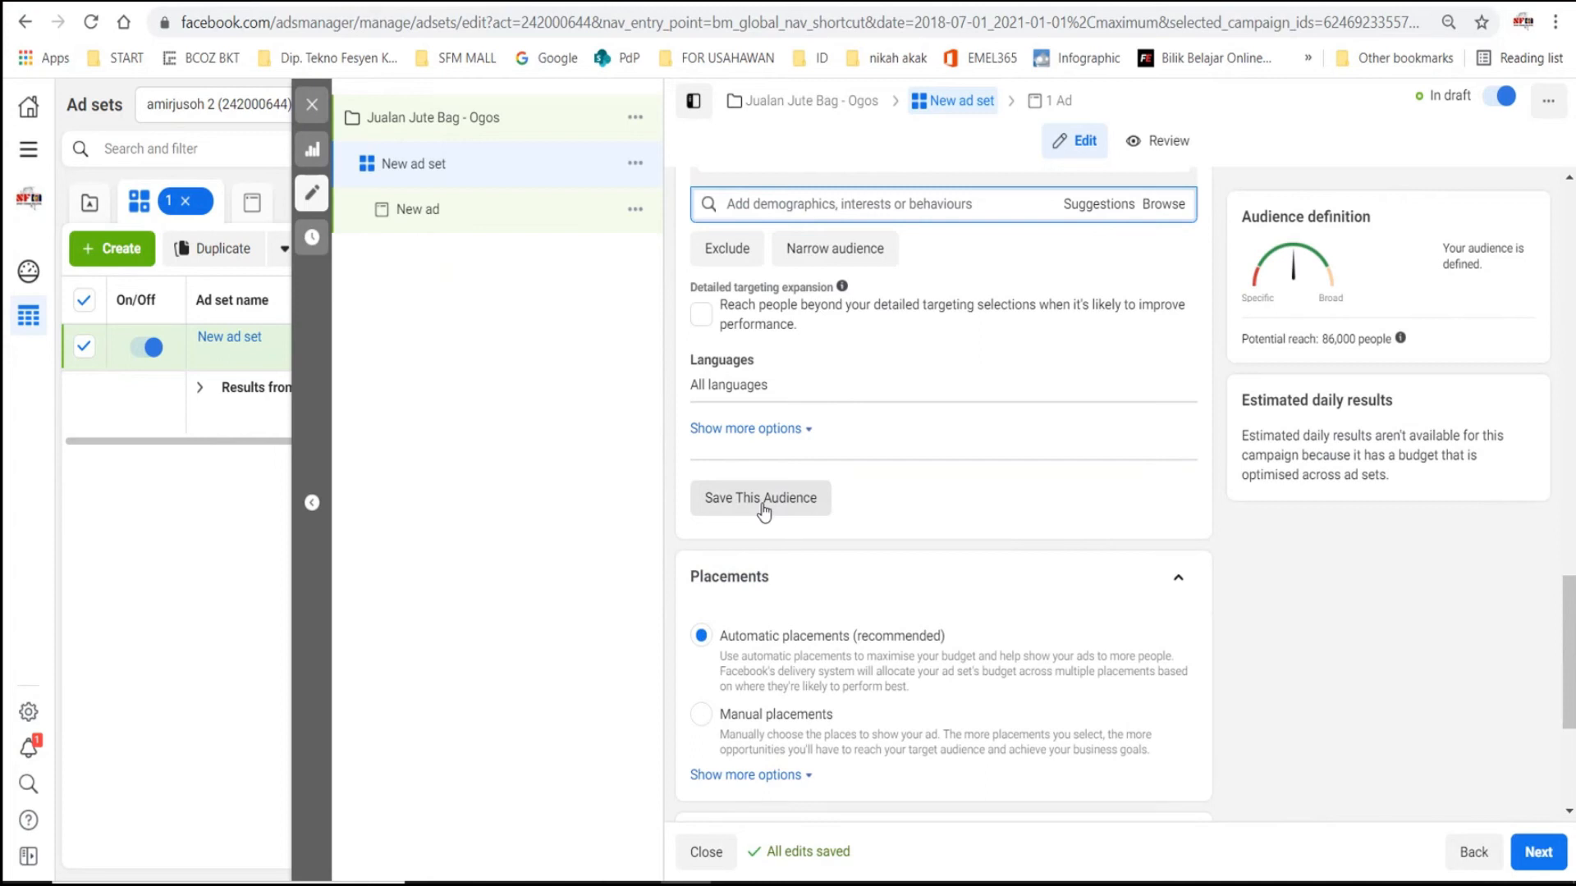
{"action": "scroll", "coordinate": [1116, 575], "scroll_direction": "up", "scroll_amount": 5}
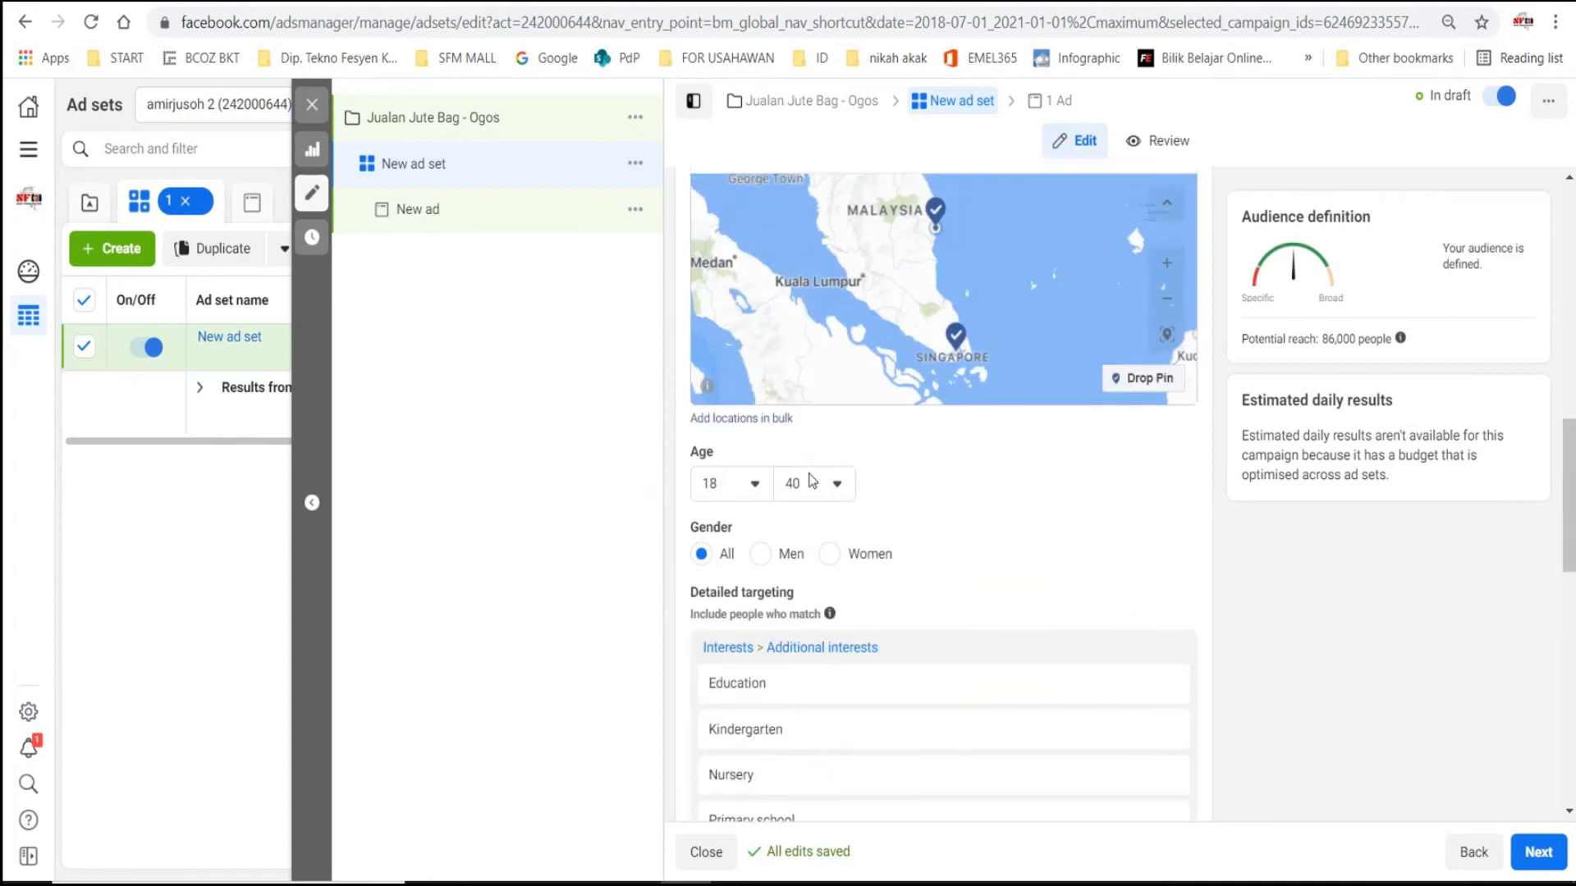
{"action": "scroll", "coordinate": [816, 444], "scroll_direction": "down", "scroll_amount": 10}
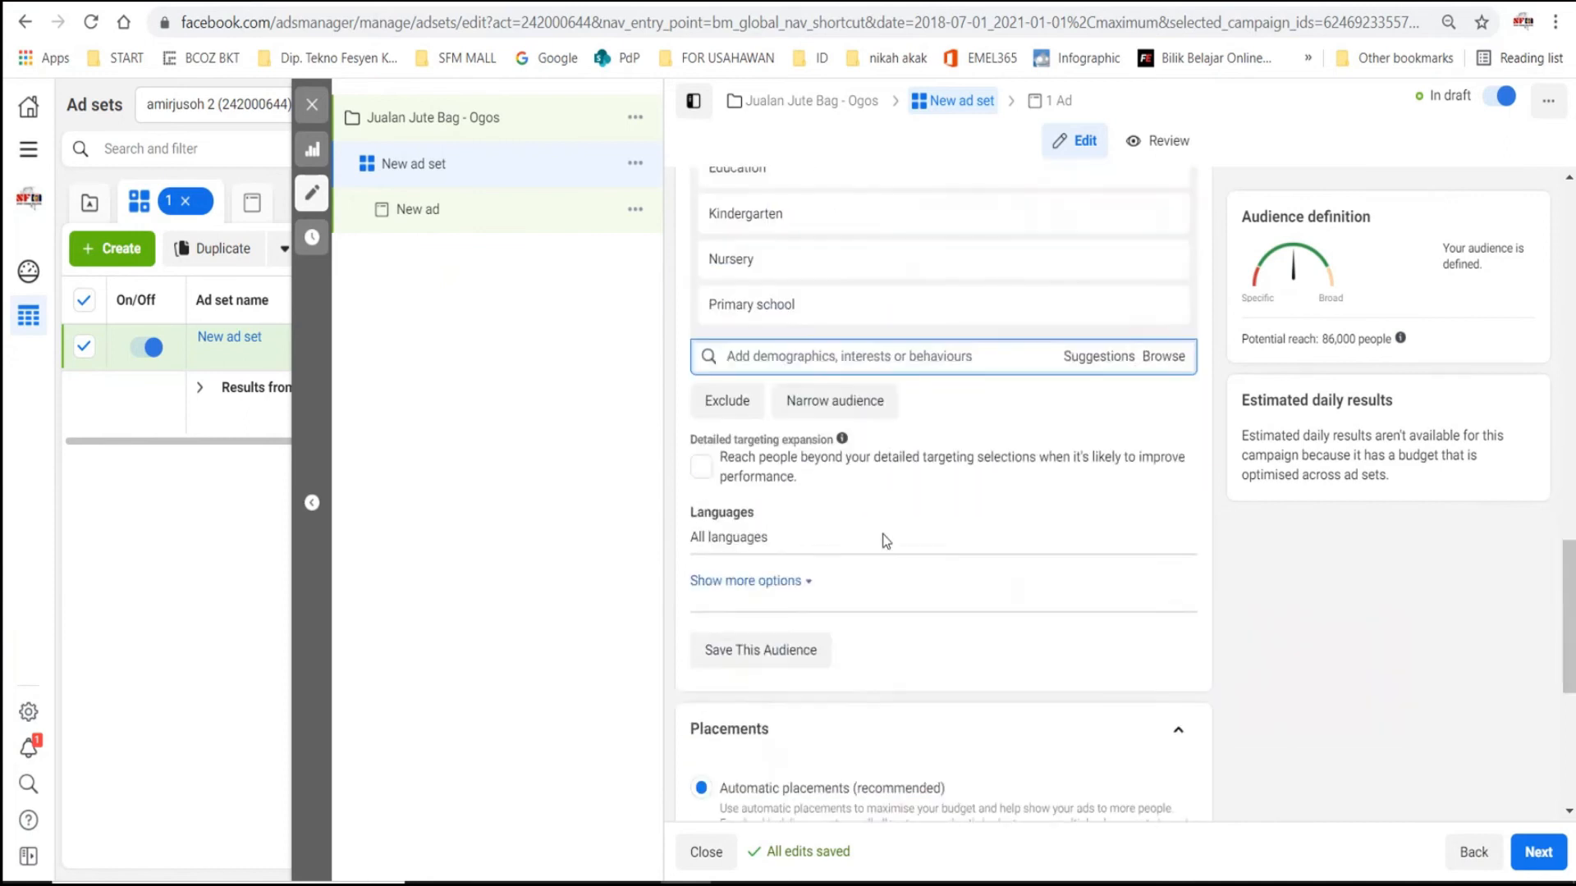
{"action": "scroll", "coordinate": [845, 607], "scroll_direction": "up", "scroll_amount": 3}
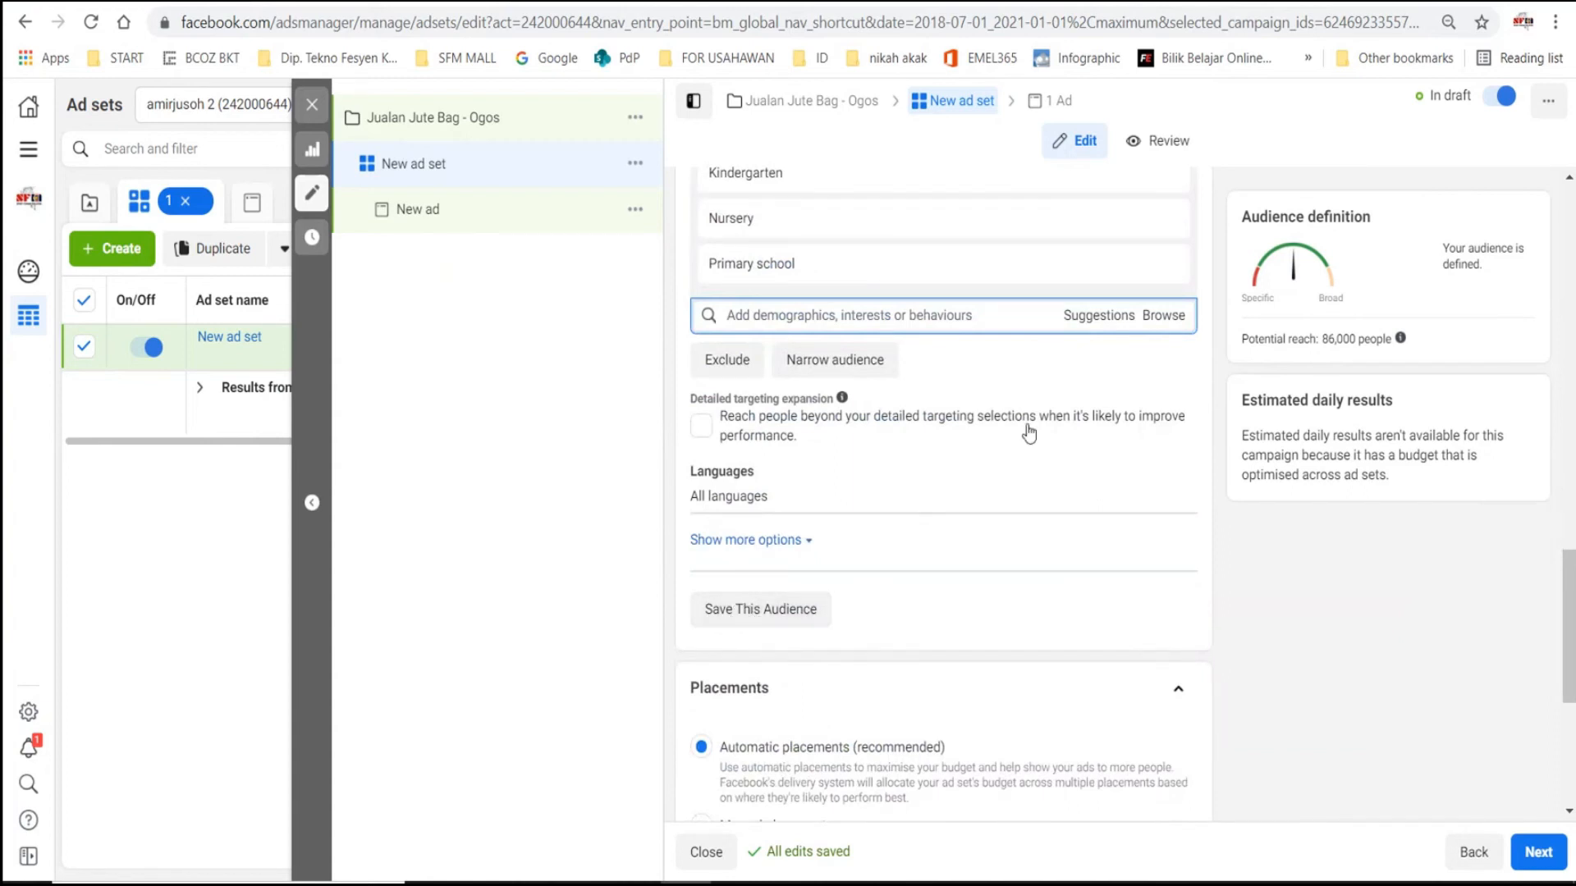
- Switch the ad set's placements from automatic to manual
{"action": "scroll", "coordinate": [856, 343], "scroll_direction": "down", "scroll_amount": 4}
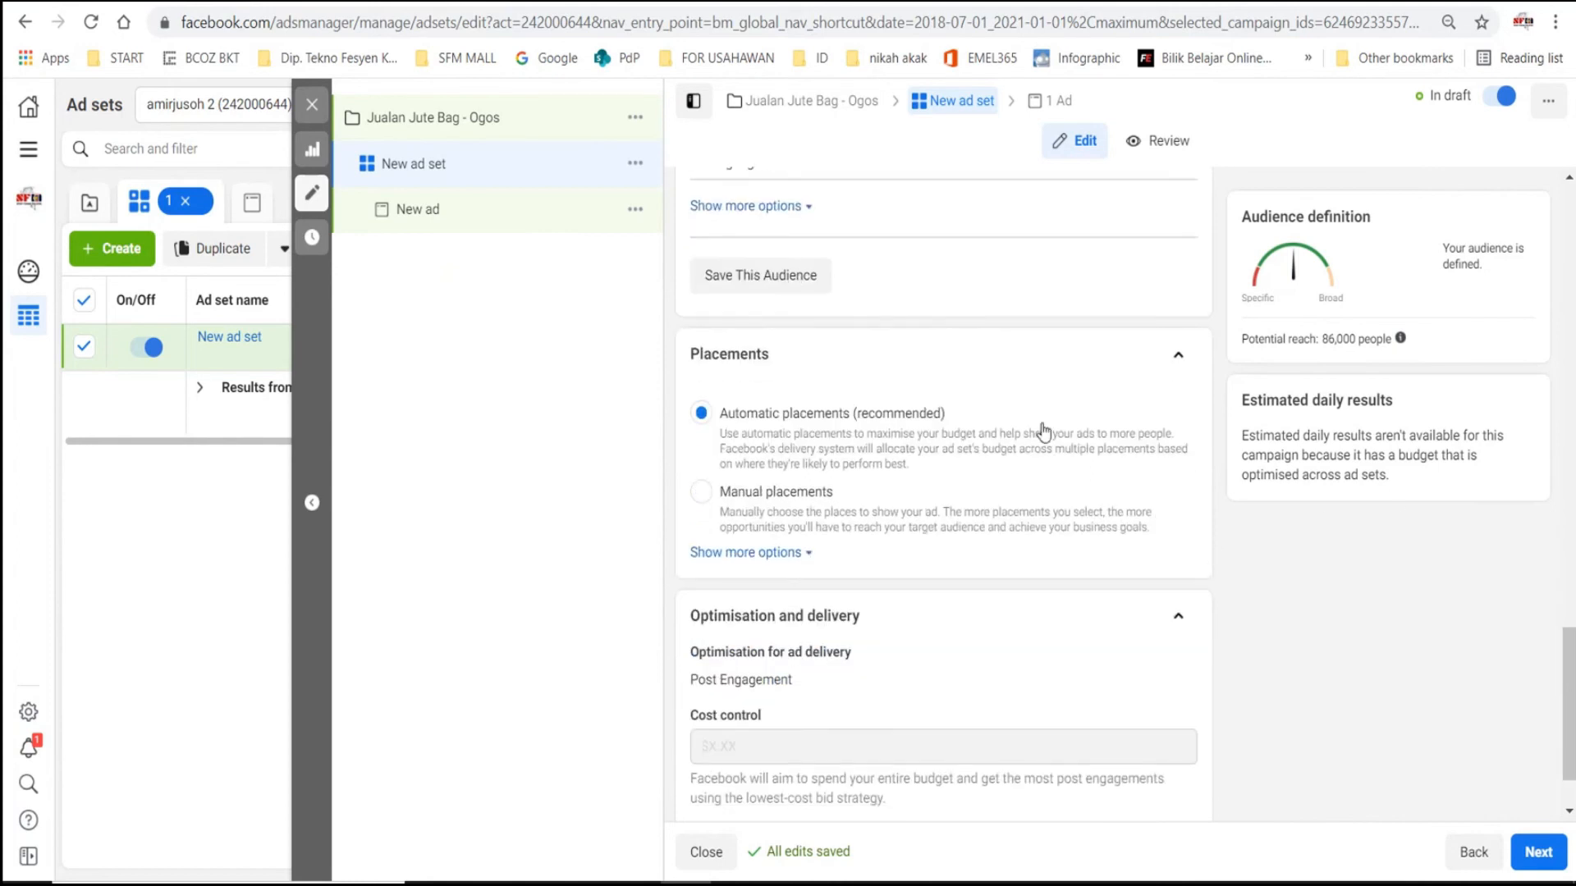
{"action": "scroll", "coordinate": [854, 343], "scroll_direction": "down", "scroll_amount": 1}
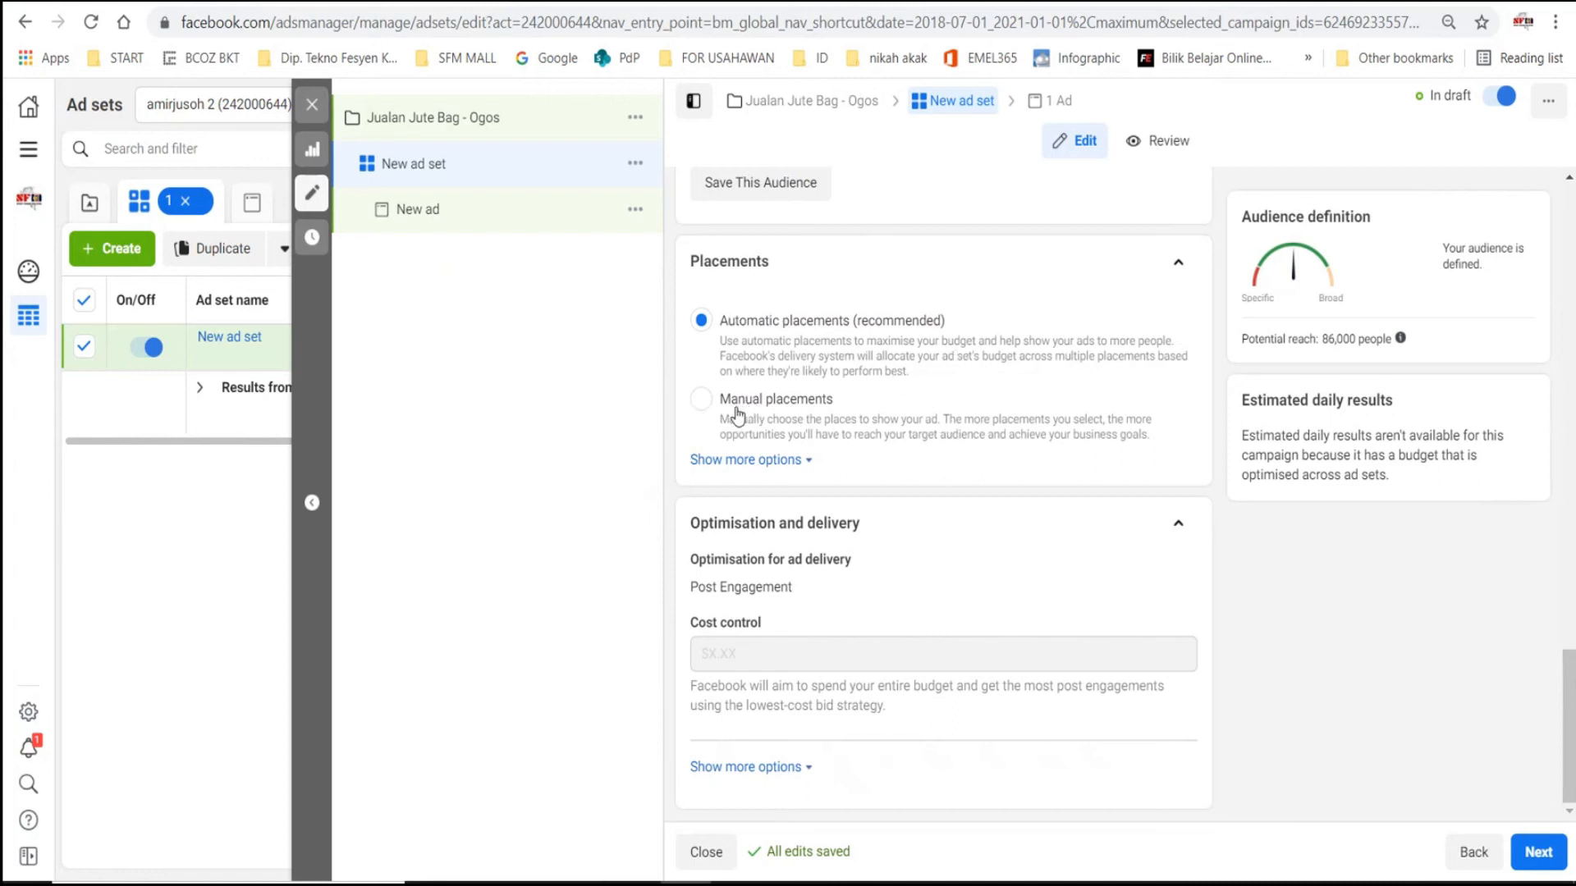
{"action": "left_click", "coordinate": [702, 400]}
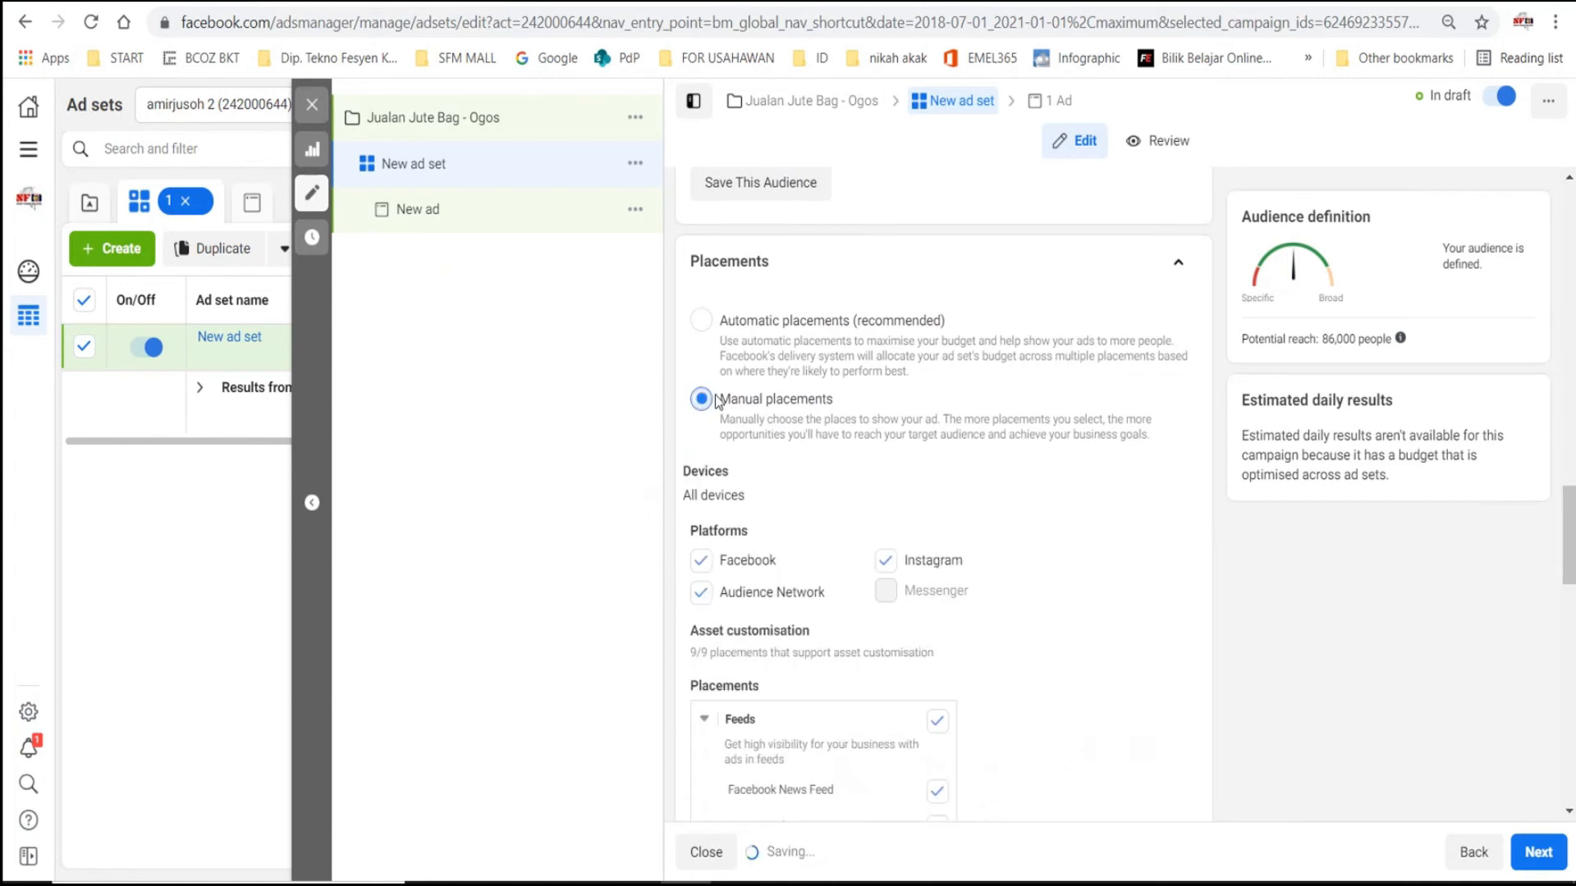
{"action": "scroll", "coordinate": [984, 427], "scroll_direction": "down", "scroll_amount": 4}
{"action": "scroll", "coordinate": [739, 402], "scroll_direction": "up", "scroll_amount": 2}
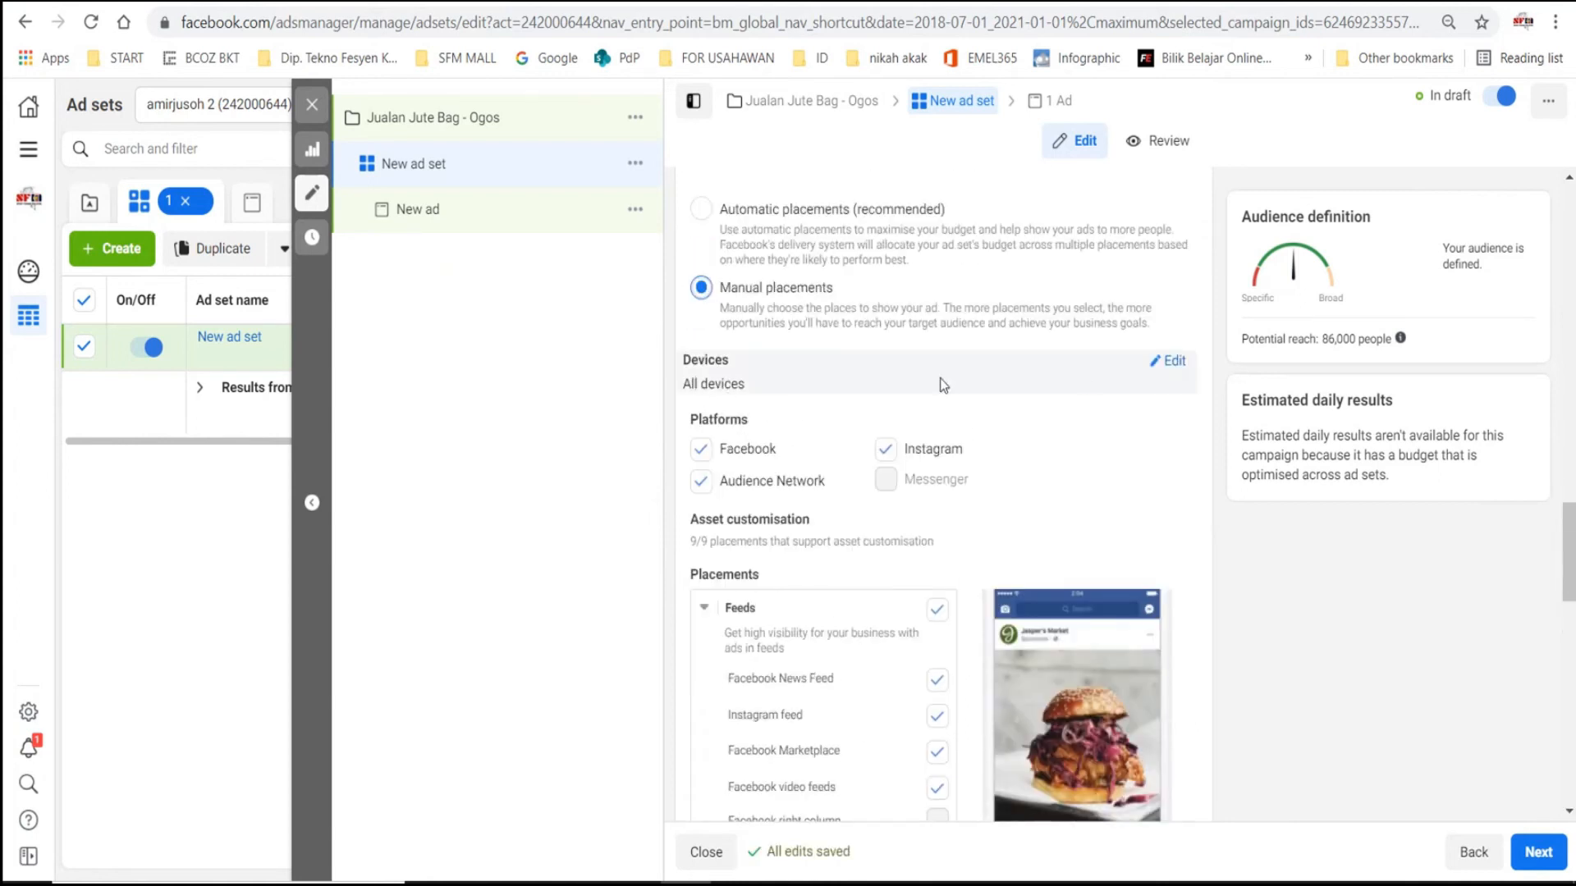
- Limit the placement devices to Mobile by excluding Desktop
{"action": "left_click", "coordinate": [1168, 360]}
{"action": "left_click", "coordinate": [993, 389]}
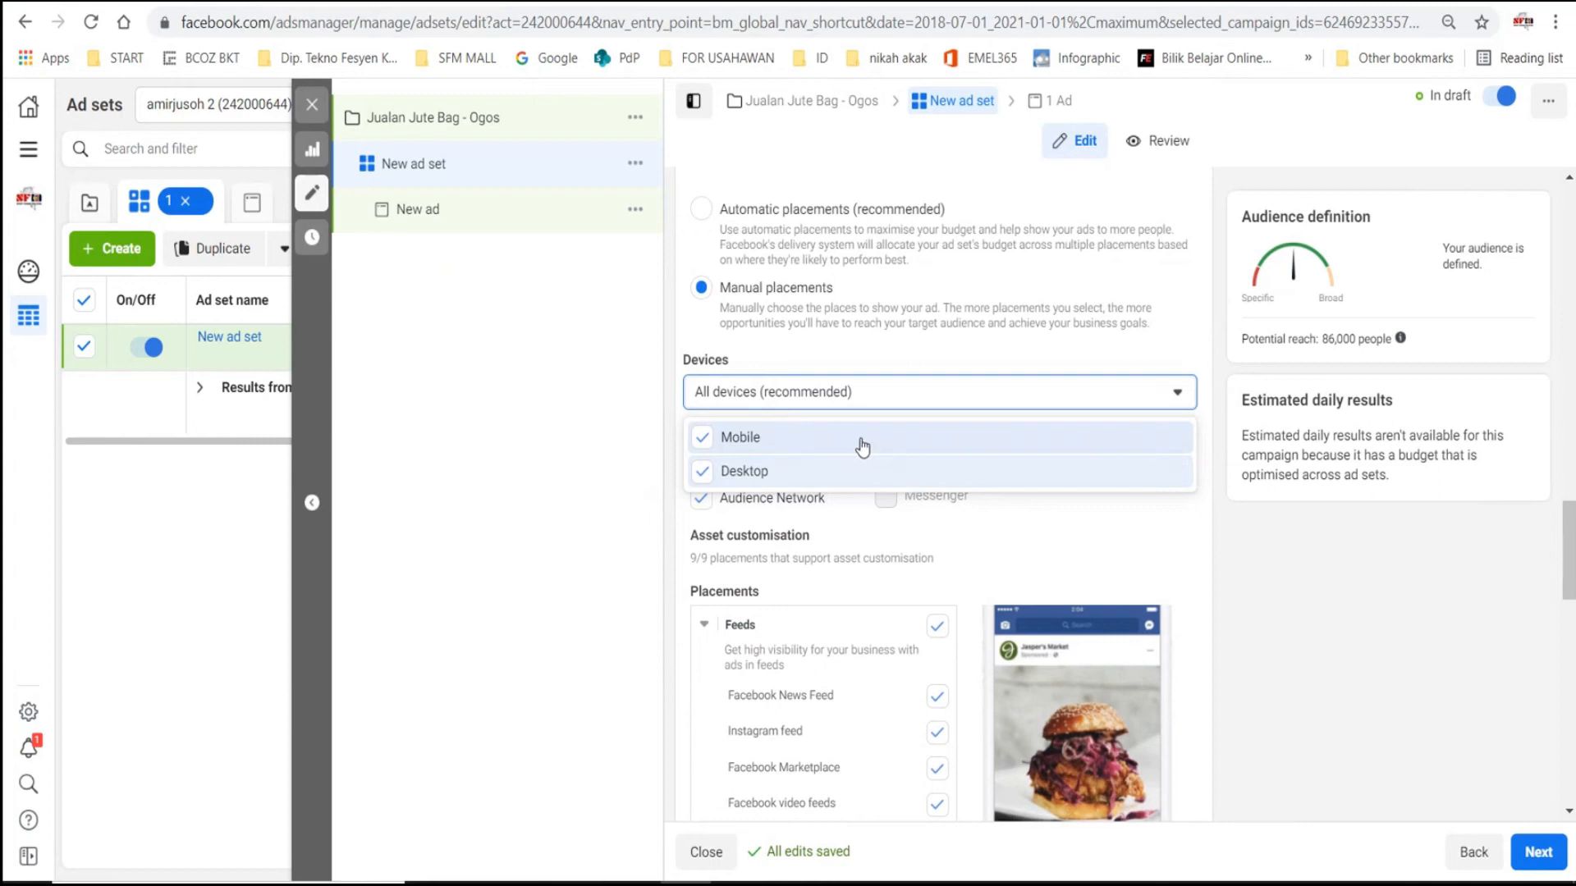
{"action": "mouse_move", "coordinate": [827, 531]}
{"action": "left_click", "coordinate": [702, 472]}
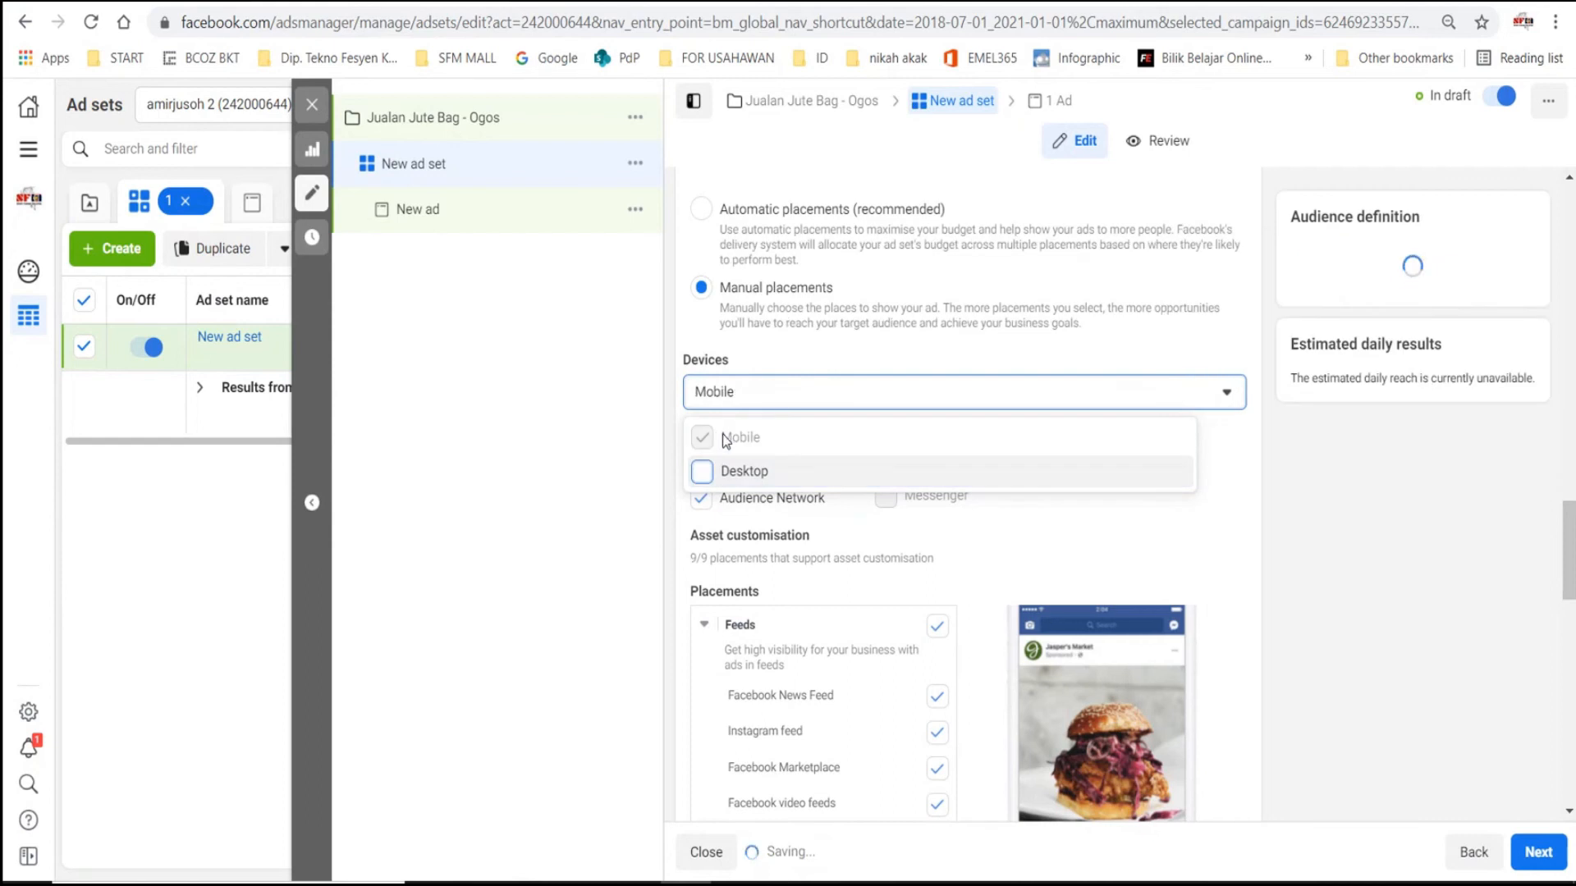
{"action": "left_click", "coordinate": [976, 354]}
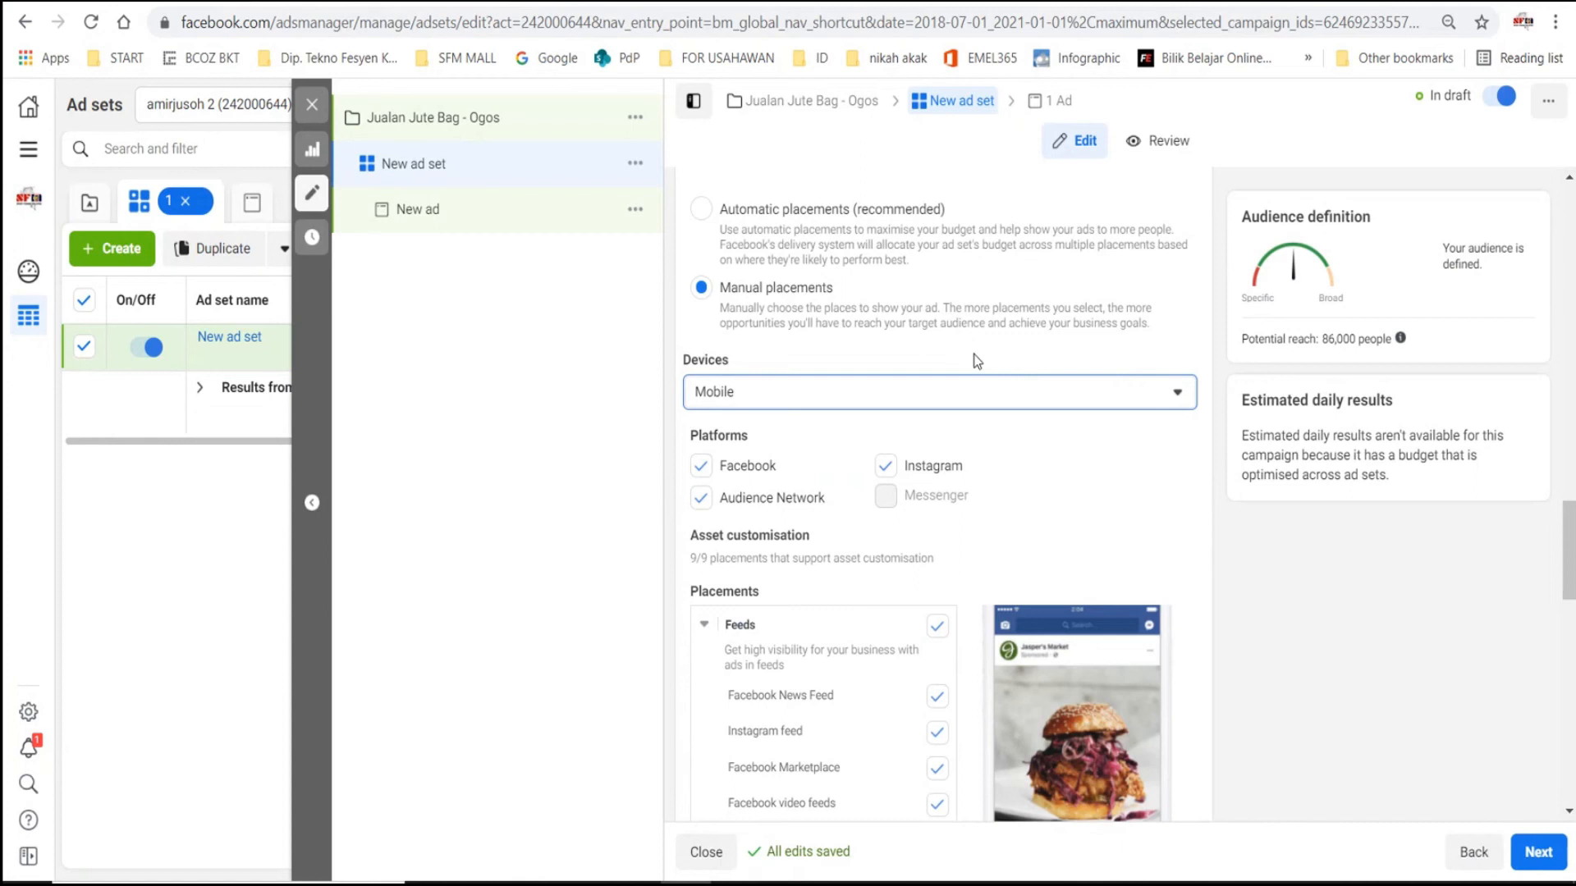
- Exclude Audience Network and Instagram from the ad set's platforms, keeping only Facebook
{"action": "scroll", "coordinate": [1084, 431], "scroll_direction": "down", "scroll_amount": 2}
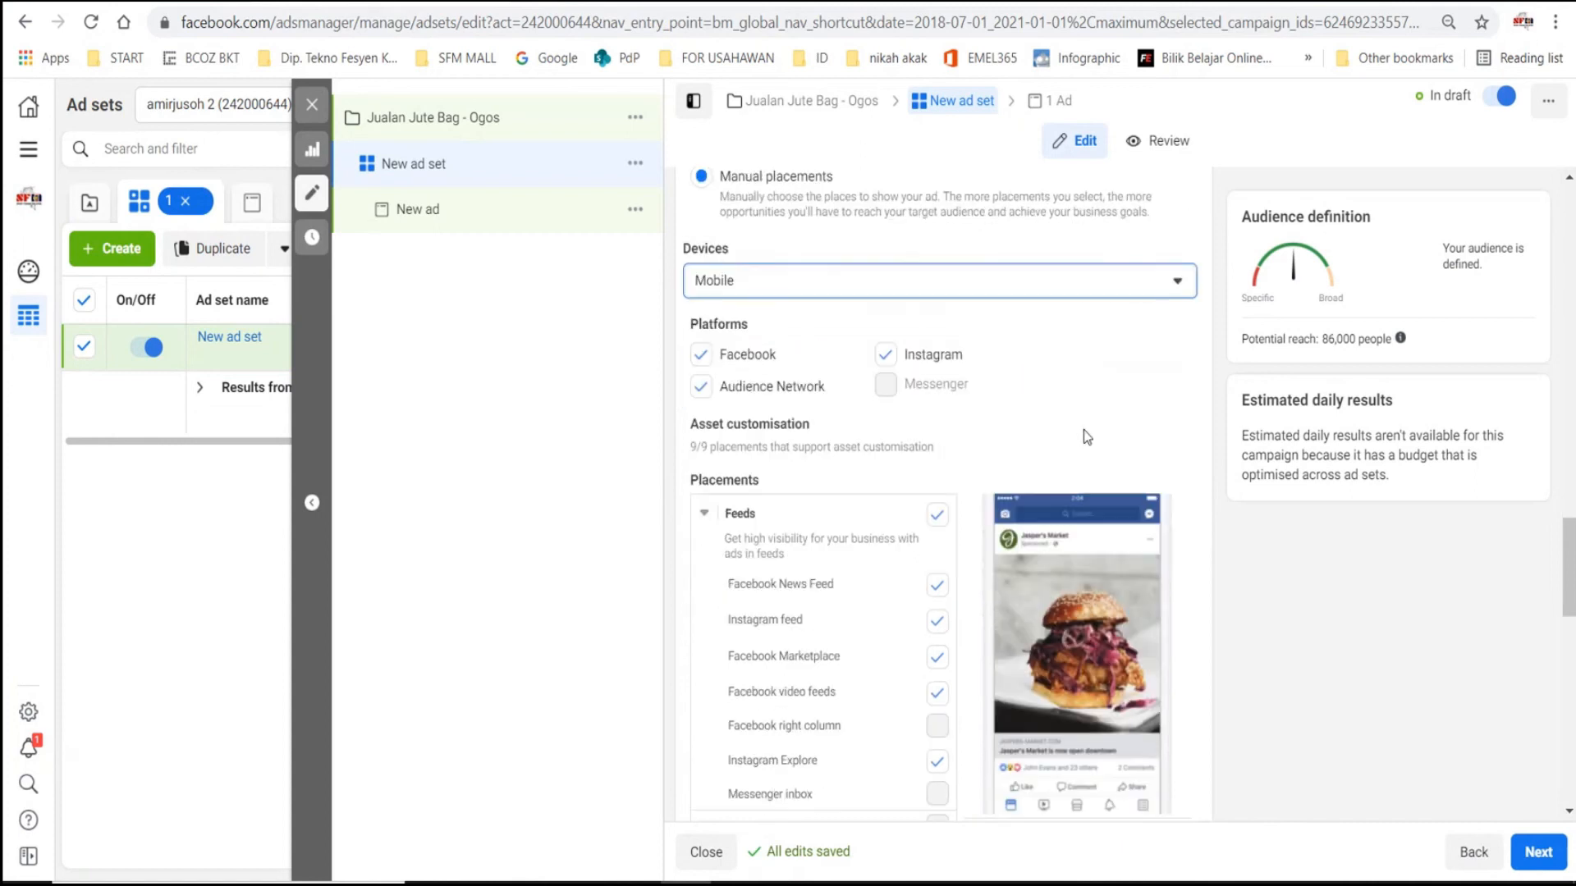
{"action": "left_click", "coordinate": [698, 386]}
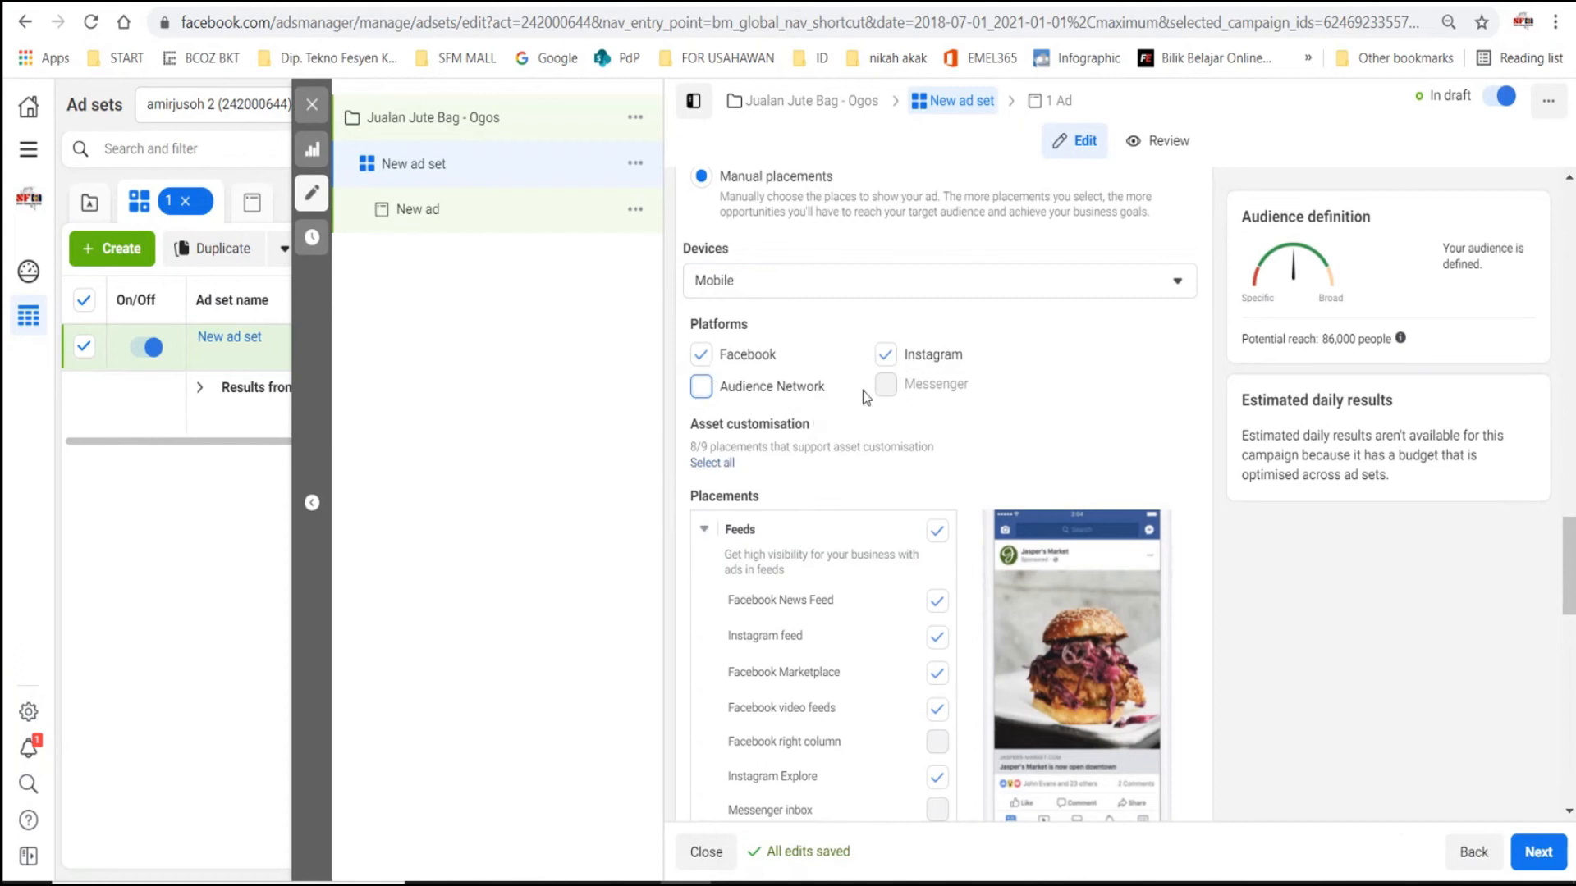
{"action": "left_click", "coordinate": [885, 355]}
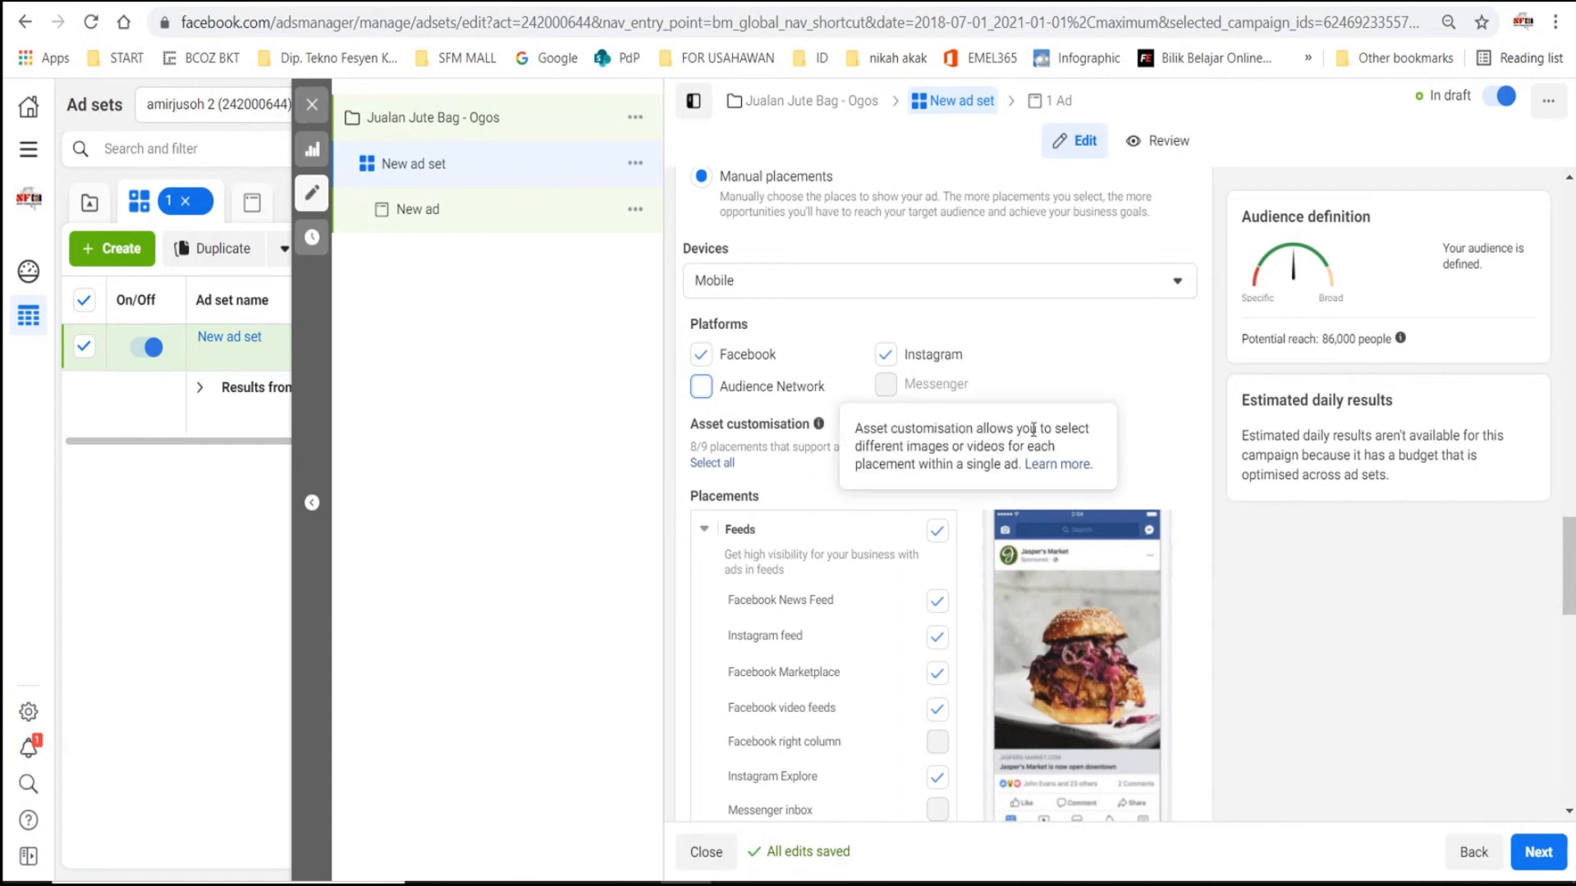
{"action": "left_click", "coordinate": [885, 355]}
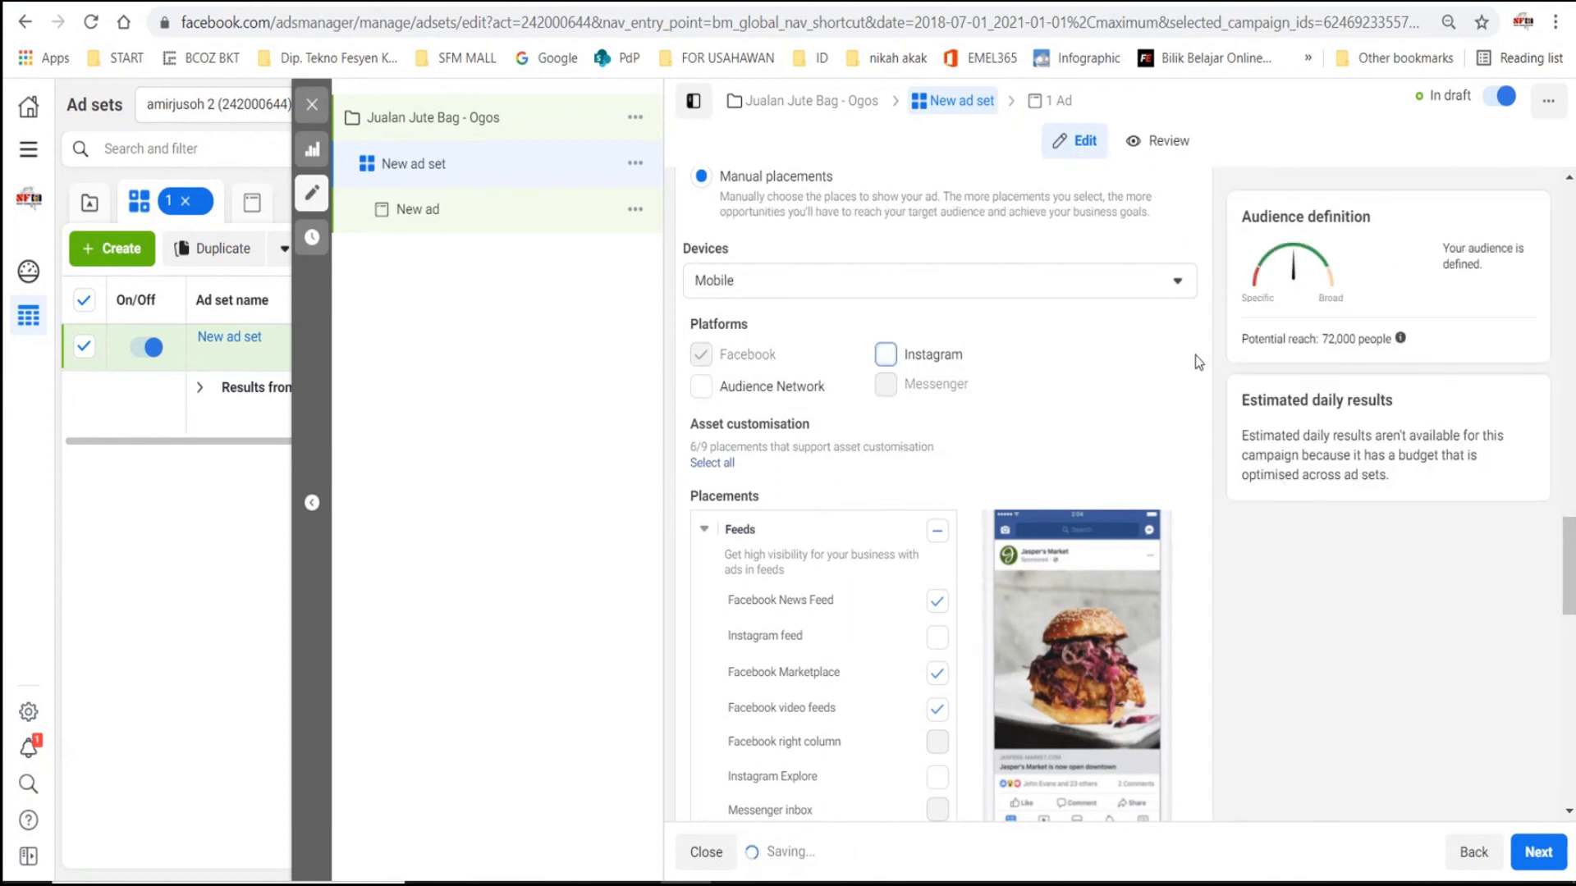
- Review the individual placements under the manual selection and the rest of the ad set's settings, from schedule to optimisation and delivery
{"action": "scroll", "coordinate": [1121, 353], "scroll_direction": "down", "scroll_amount": 3}
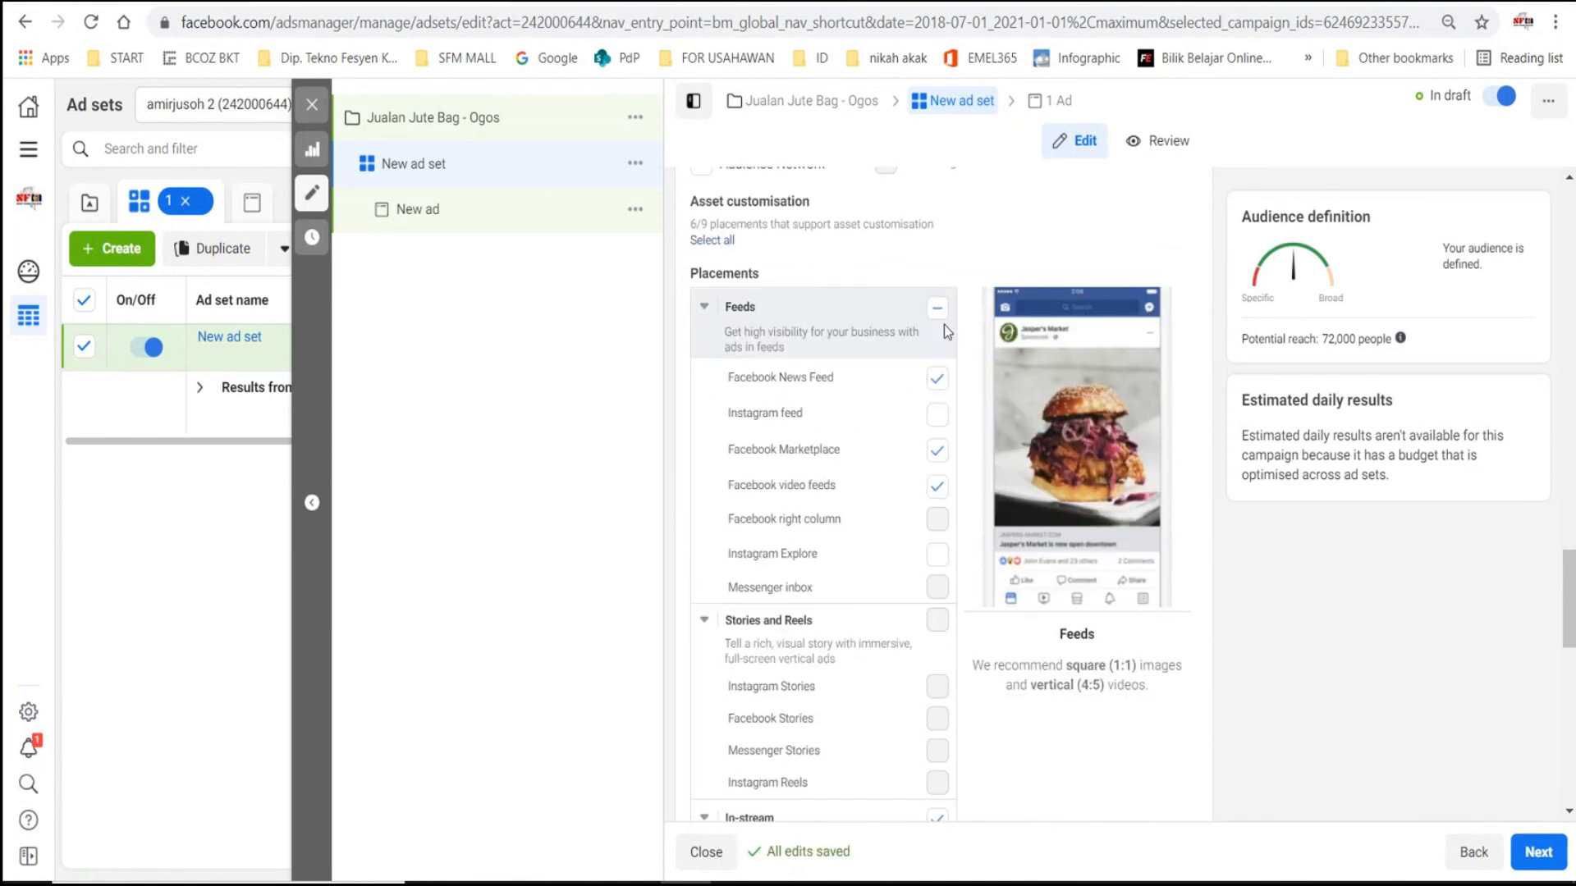
{"action": "scroll", "coordinate": [837, 307], "scroll_direction": "down", "scroll_amount": 5}
{"action": "scroll", "coordinate": [855, 331], "scroll_direction": "down", "scroll_amount": 5}
{"action": "scroll", "coordinate": [903, 390], "scroll_direction": "up", "scroll_amount": 4}
{"action": "scroll", "coordinate": [915, 225], "scroll_direction": "down", "scroll_amount": 6}
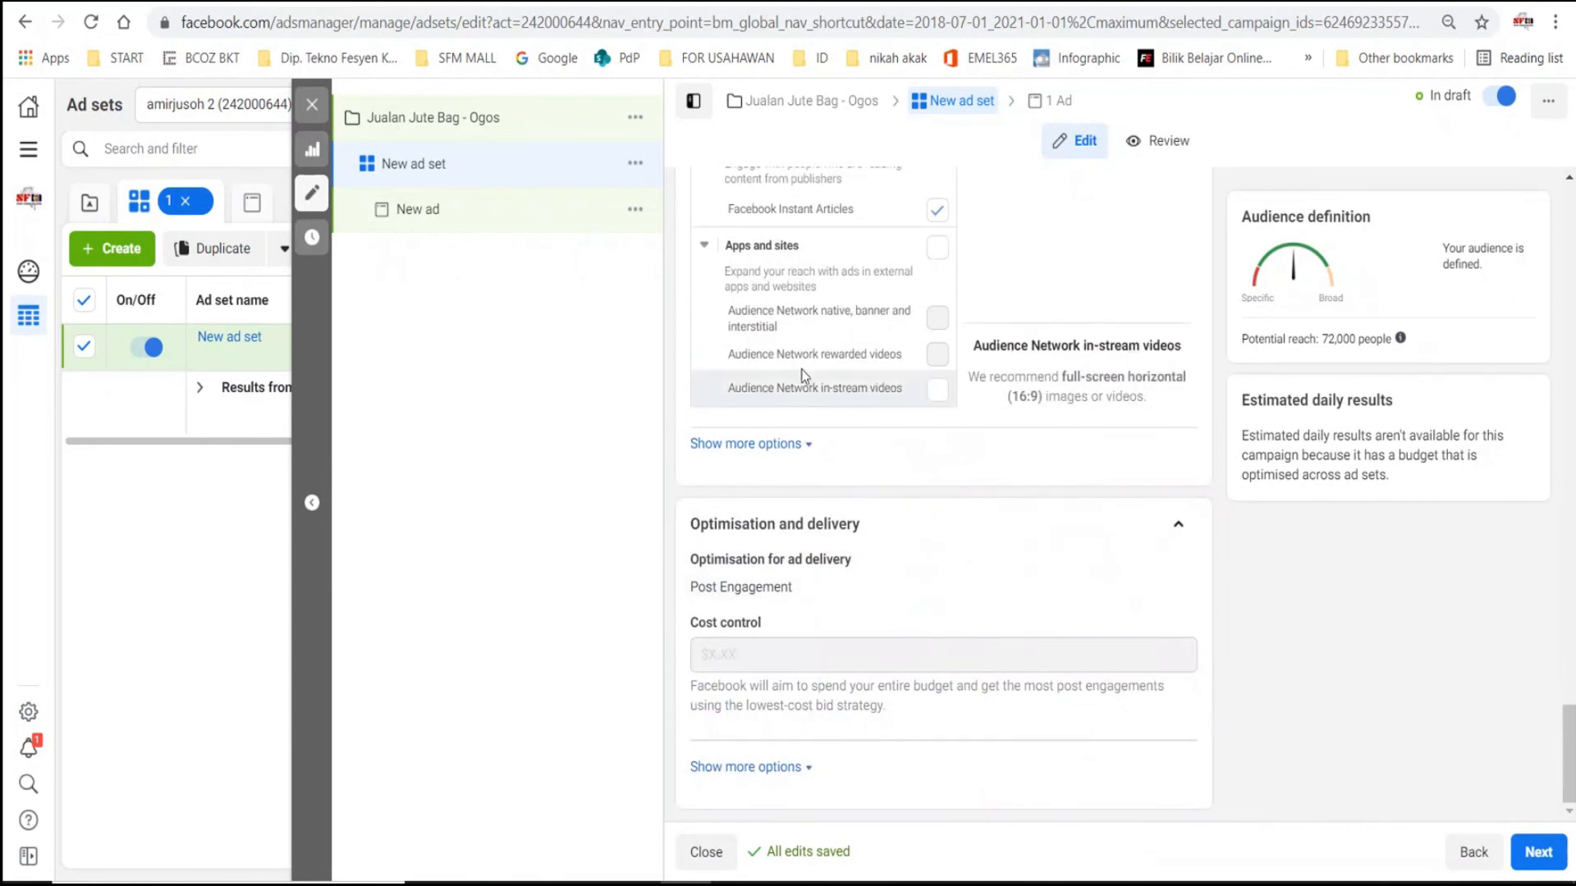
{"action": "scroll", "coordinate": [1234, 703], "scroll_direction": "up", "scroll_amount": 15}
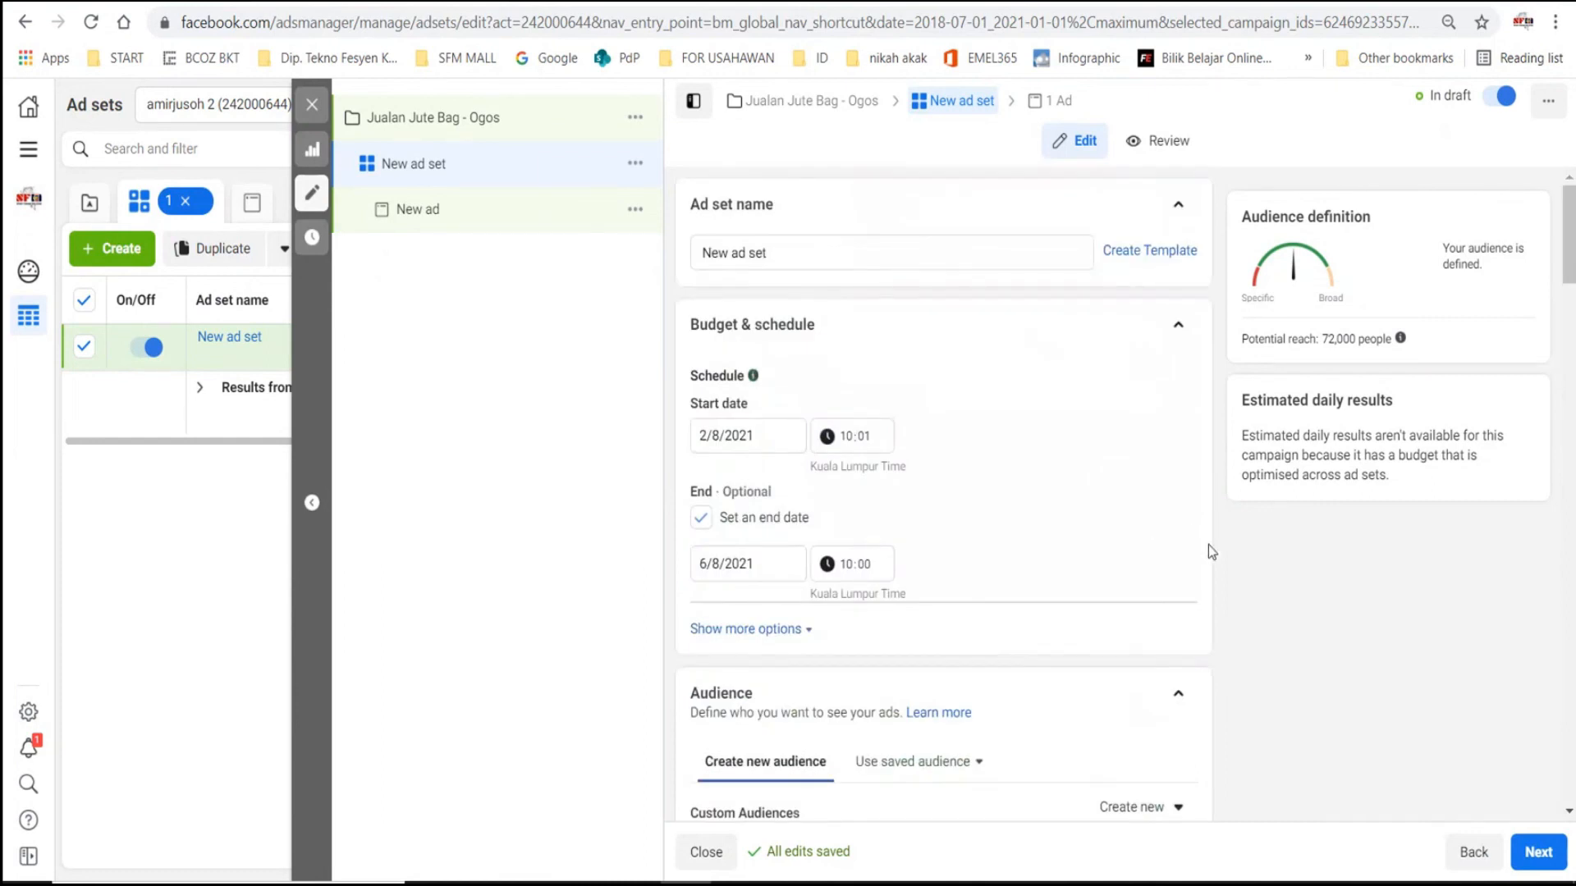
{"action": "scroll", "coordinate": [1198, 566], "scroll_direction": "down", "scroll_amount": 15}
{"action": "scroll", "coordinate": [1167, 593], "scroll_direction": "down", "scroll_amount": 10}
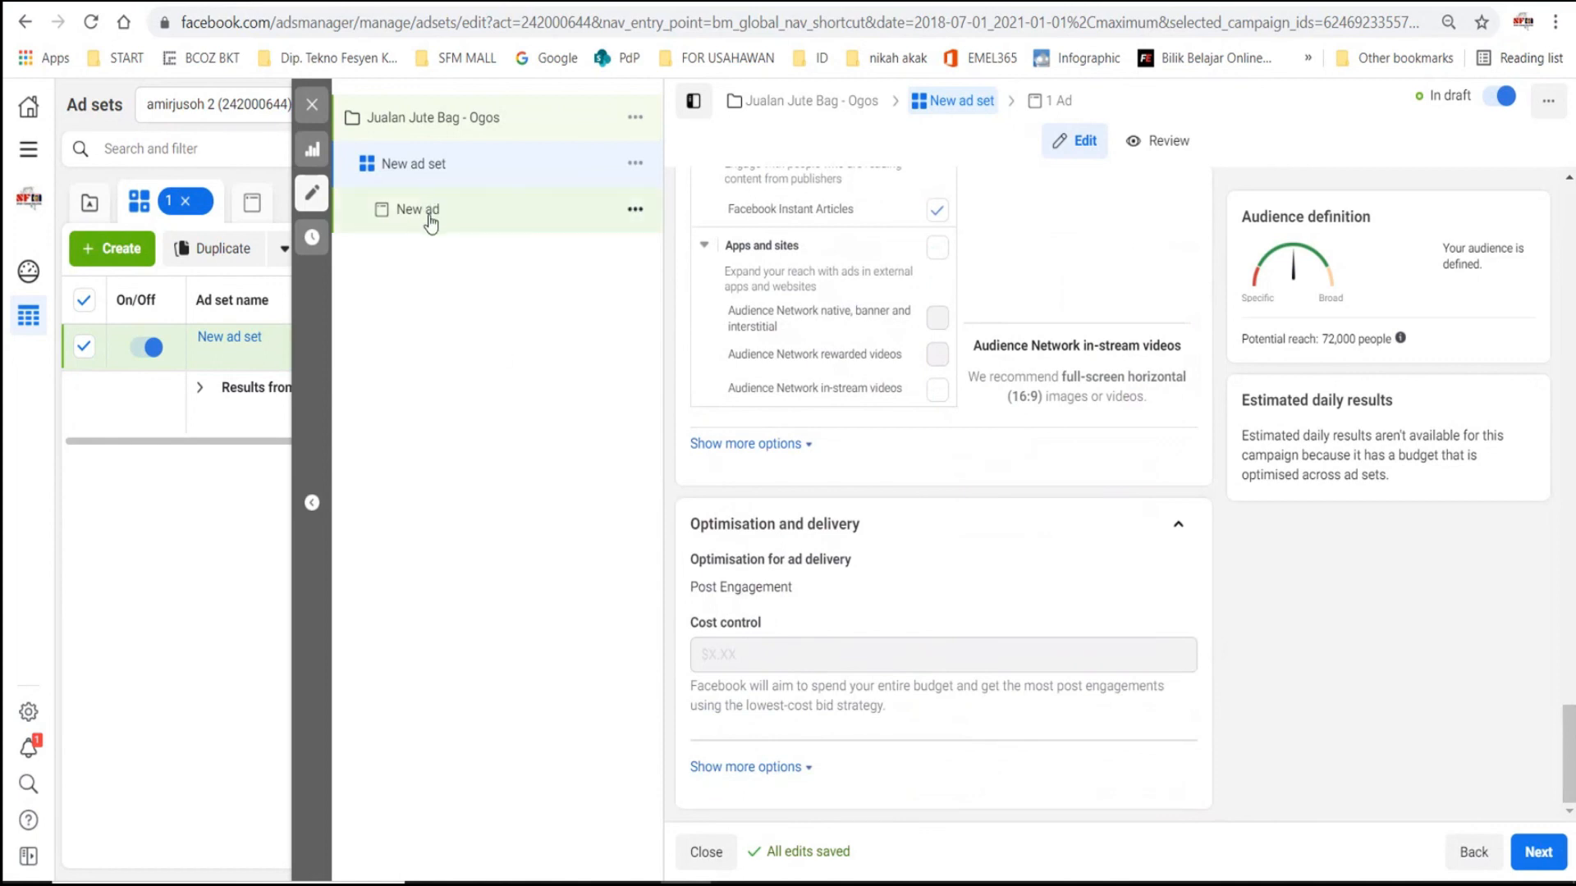
- Continue to the new ad and choose SFM Online Mall as its Facebook Page
{"action": "left_click", "coordinate": [1539, 853]}
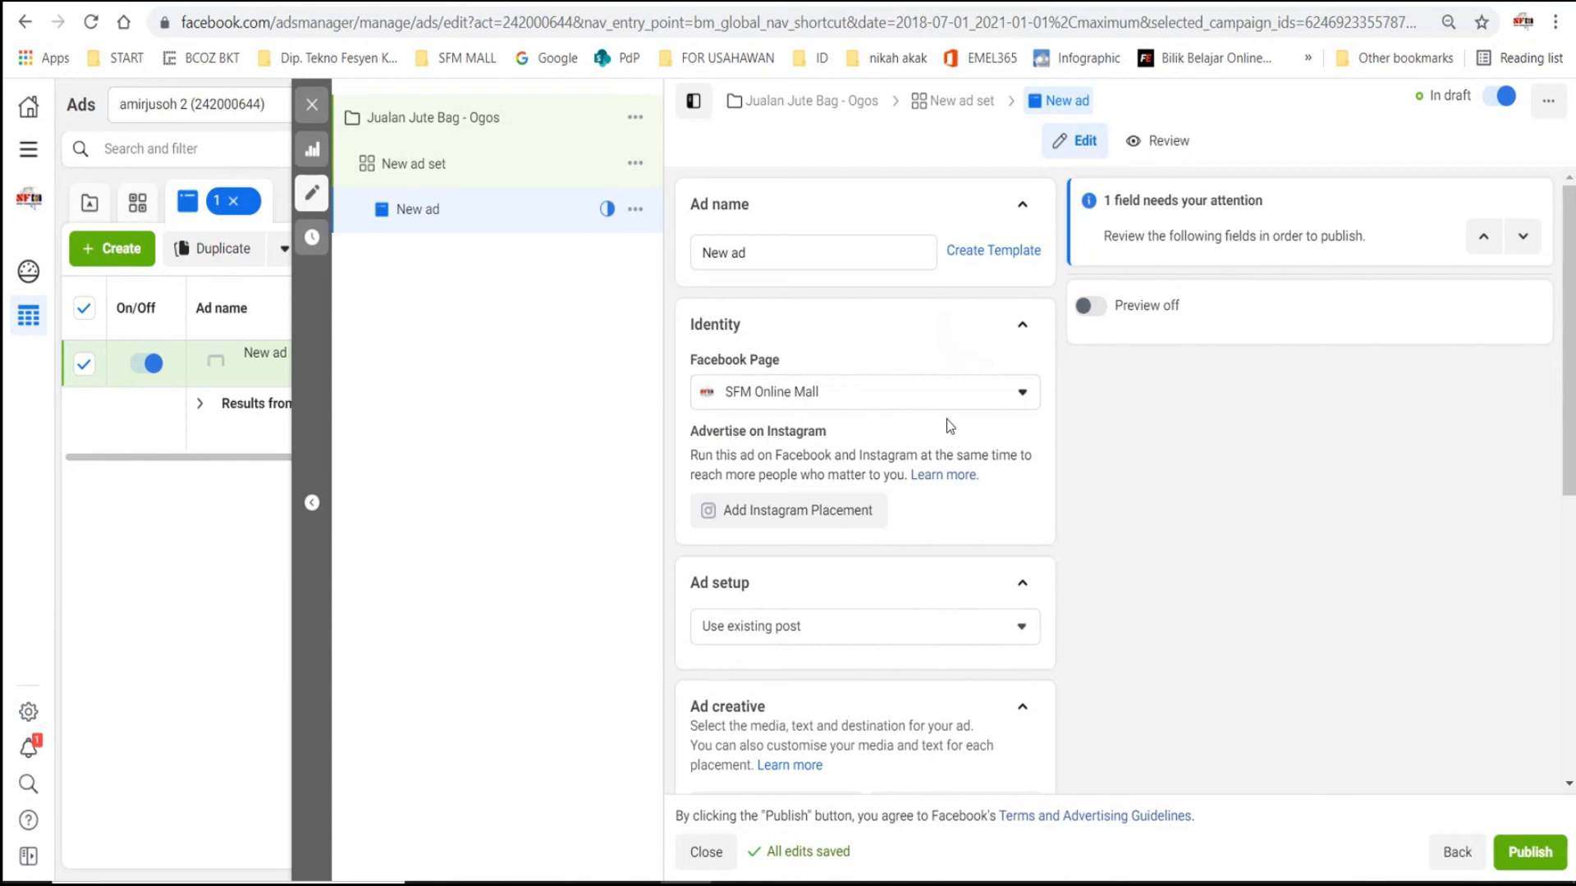
{"action": "left_click", "coordinate": [957, 400]}
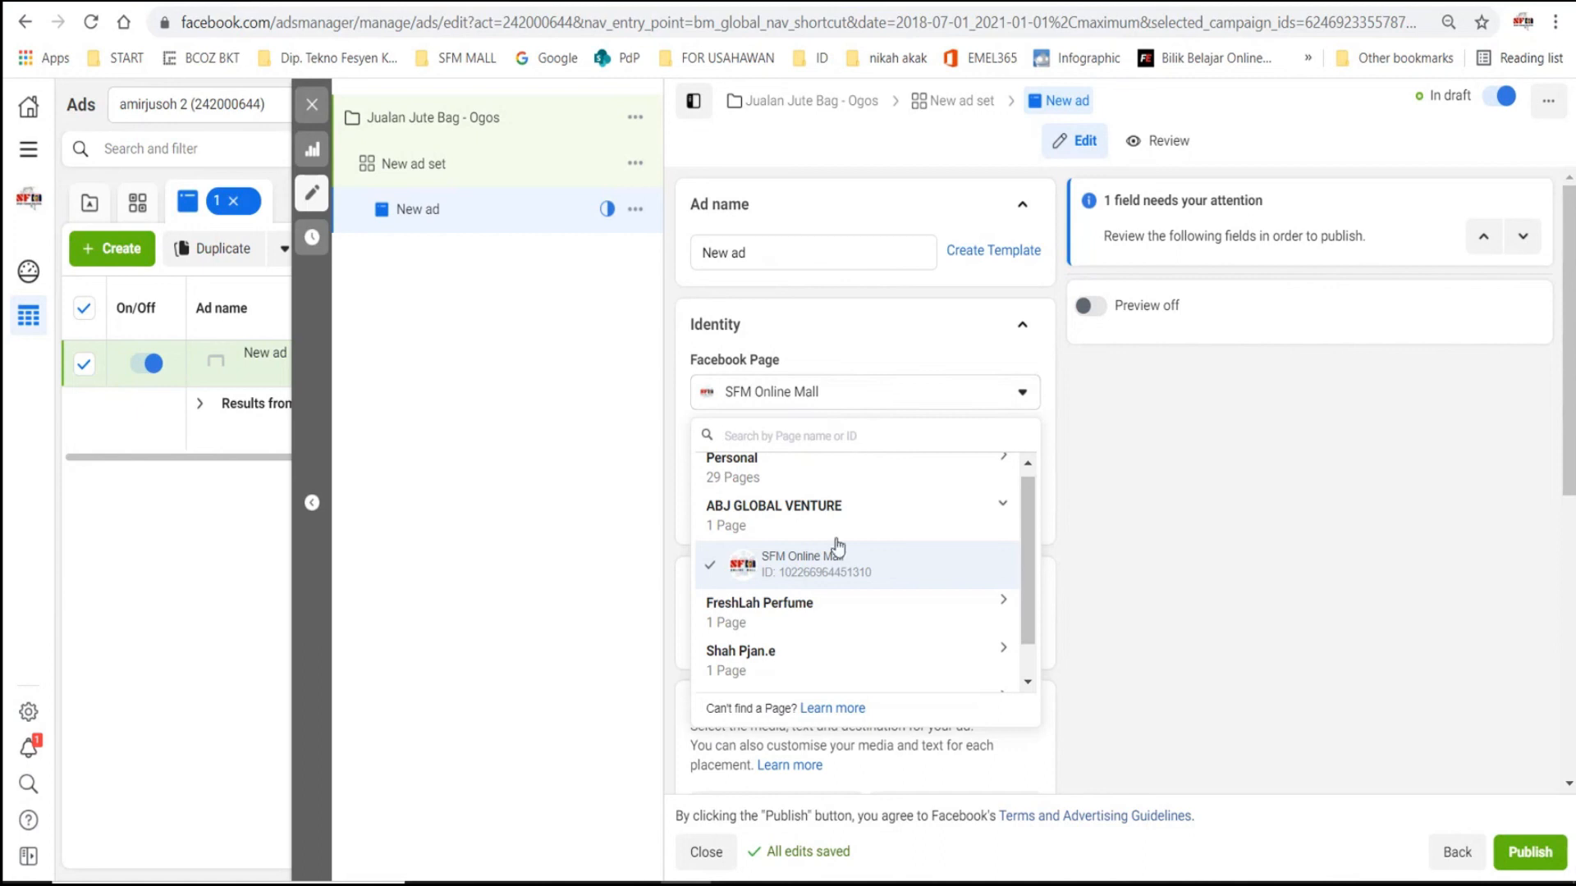
{"action": "left_click", "coordinate": [816, 570]}
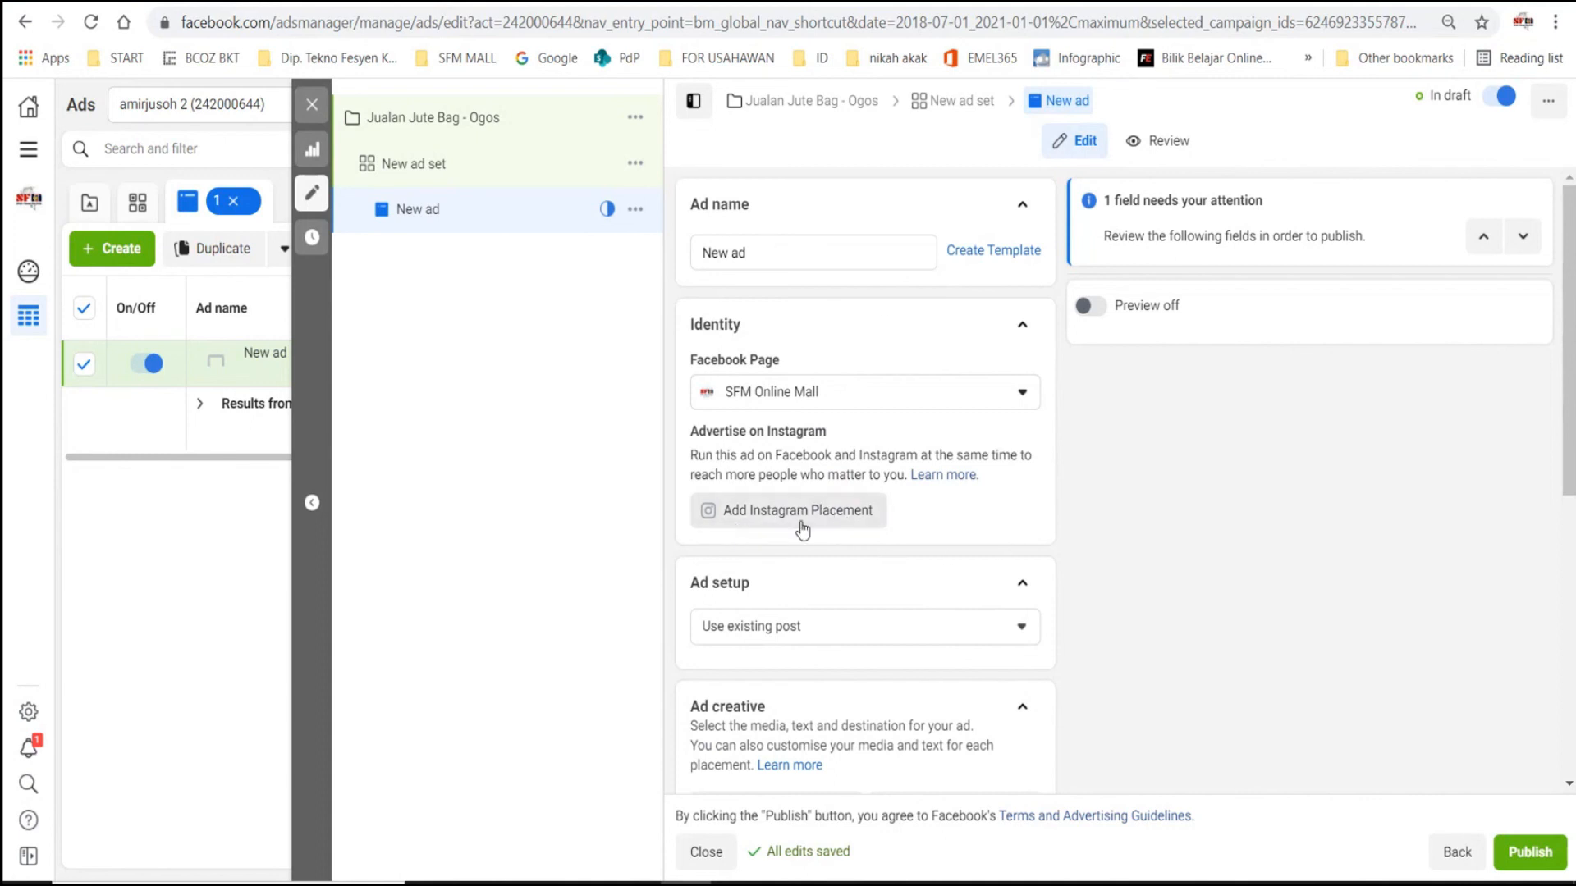
- Set the ad setup to Use existing post
{"action": "scroll", "coordinate": [985, 443], "scroll_direction": "down", "scroll_amount": 1}
{"action": "scroll", "coordinate": [968, 424], "scroll_direction": "down", "scroll_amount": 1}
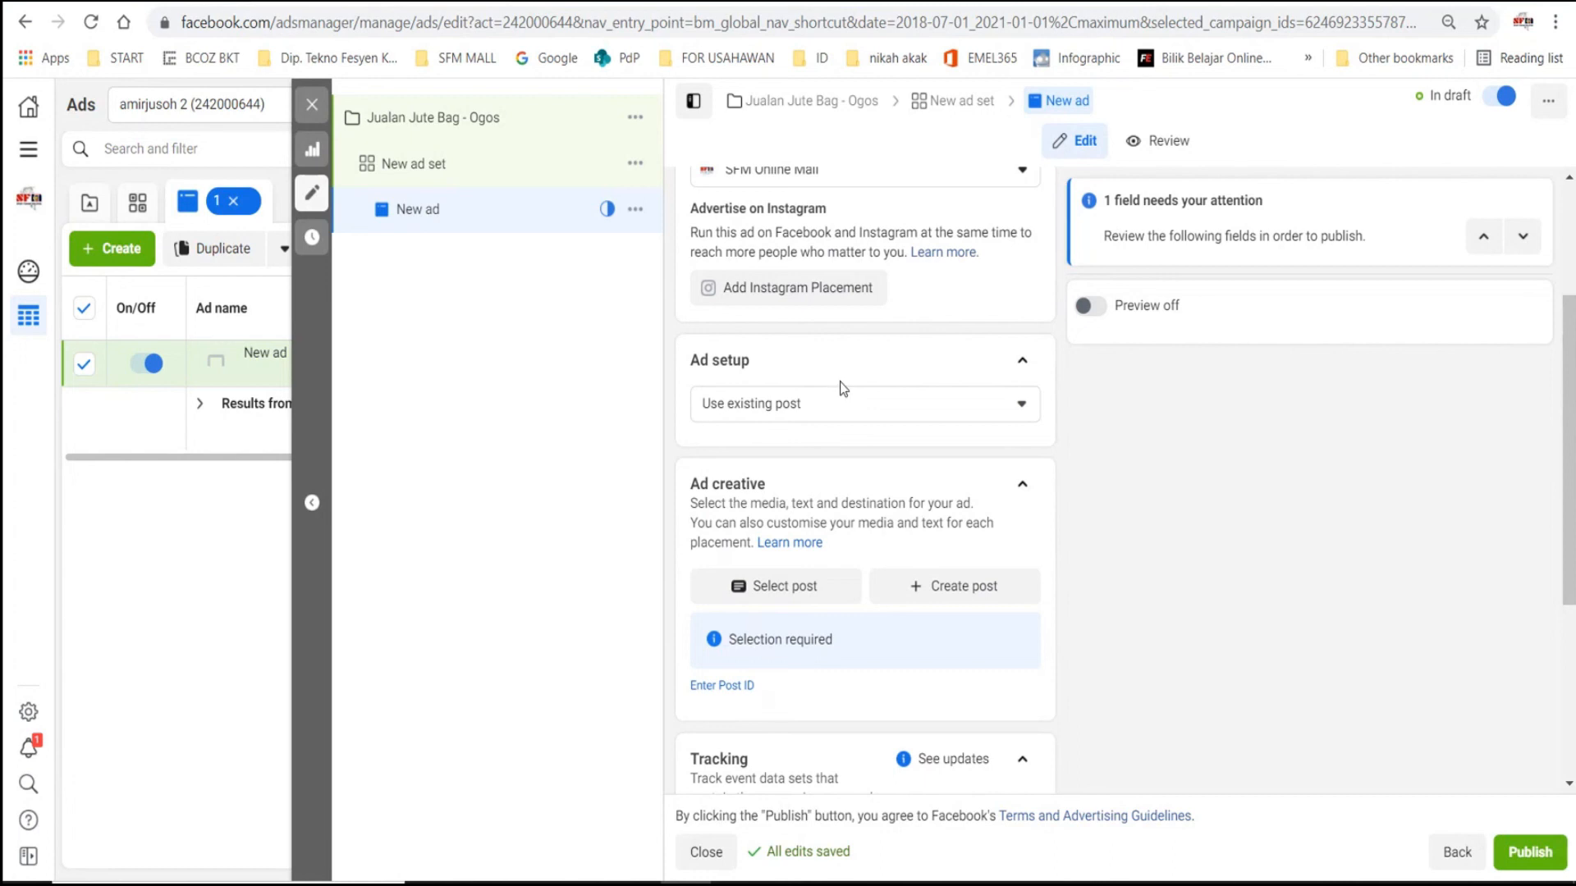
{"action": "left_click", "coordinate": [789, 410]}
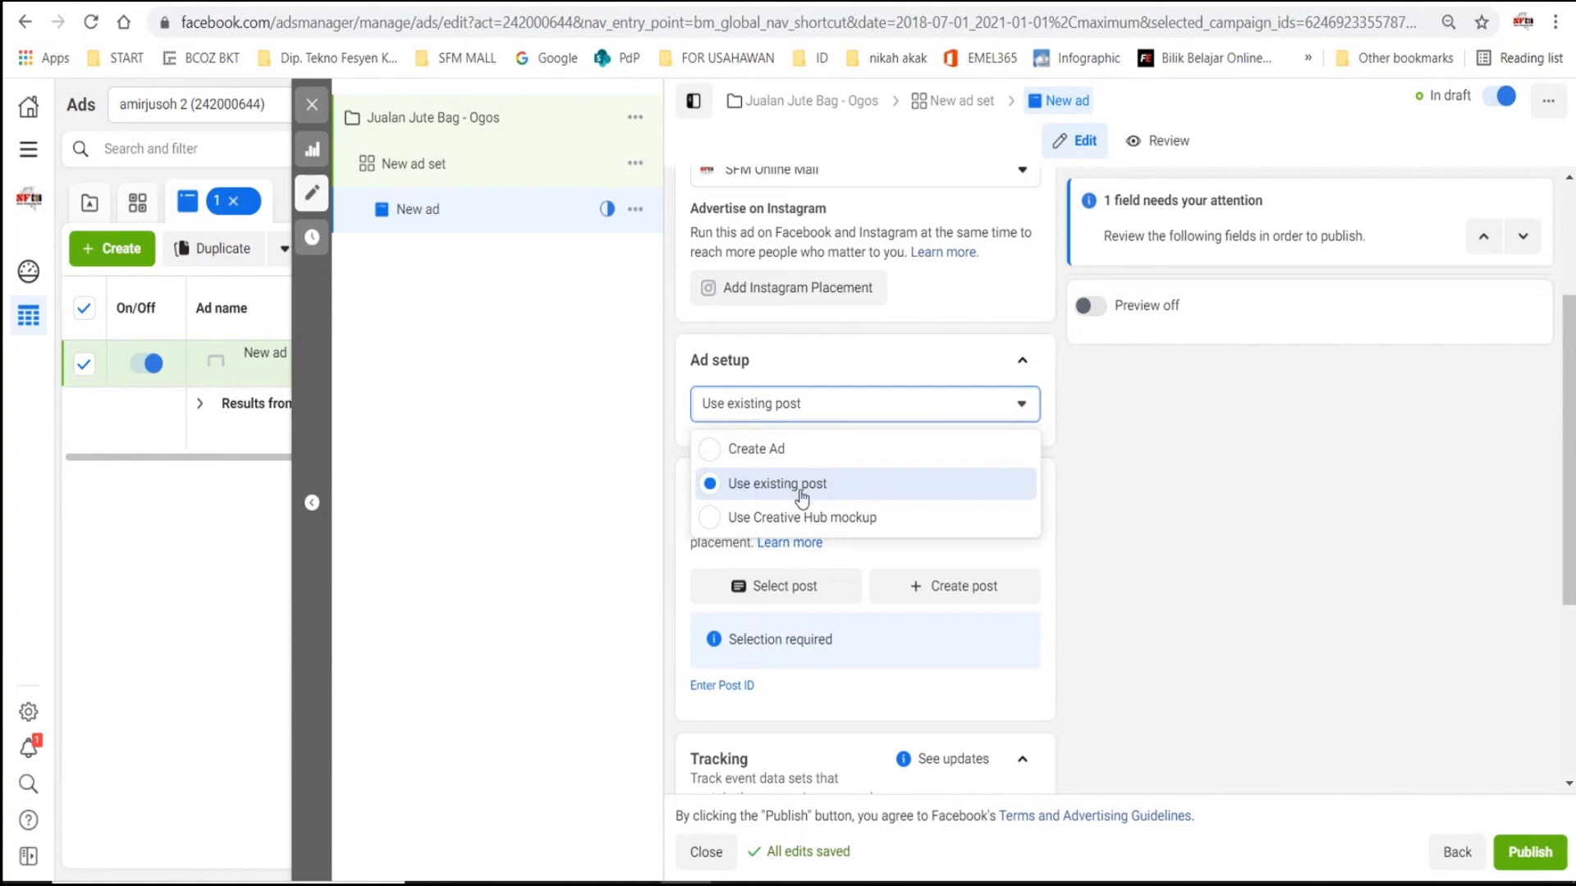
{"action": "left_click", "coordinate": [802, 491]}
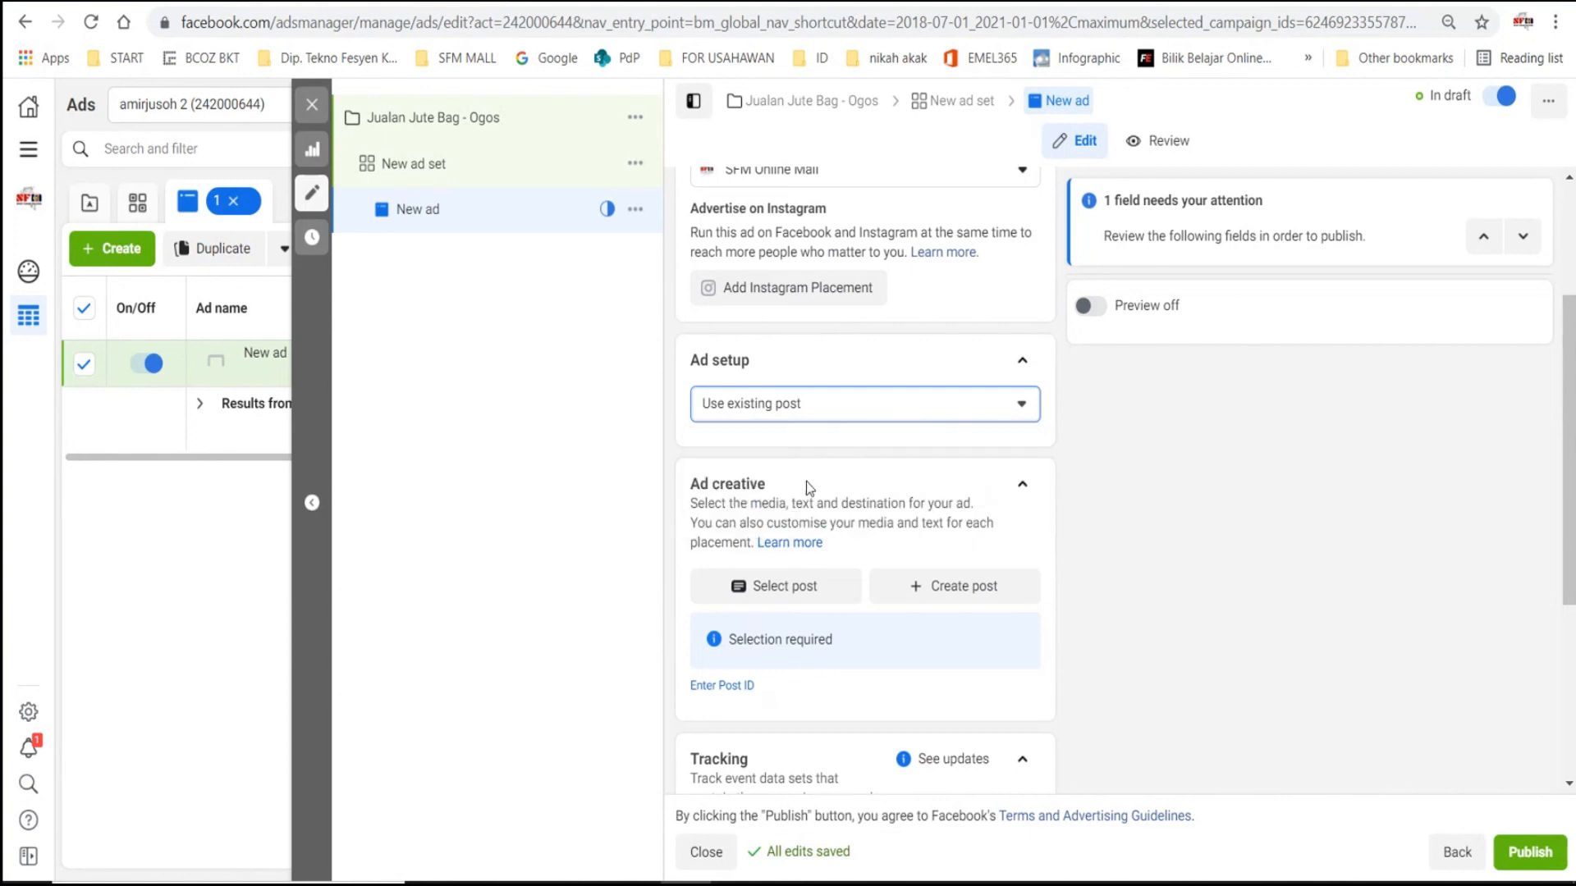
- Choose the Page's 30 Jul 2021 "[BAG COMEL] JUTE BAG VIRAL CUSTOM" album post as the ad creative
{"action": "scroll", "coordinate": [1020, 467], "scroll_direction": "down", "scroll_amount": 2}
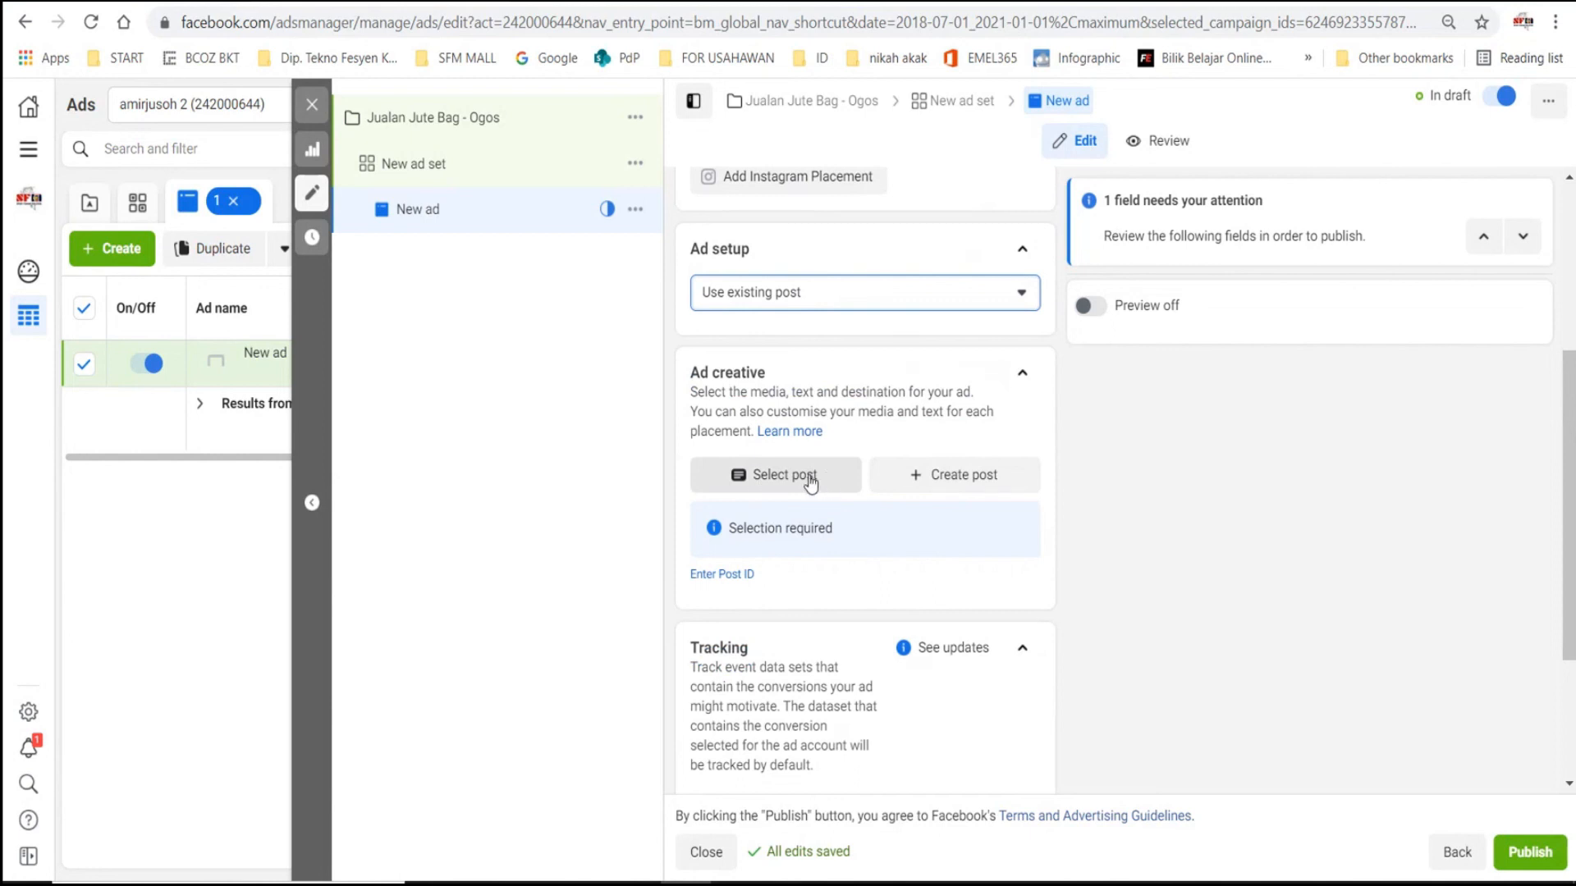
{"action": "left_click", "coordinate": [789, 480]}
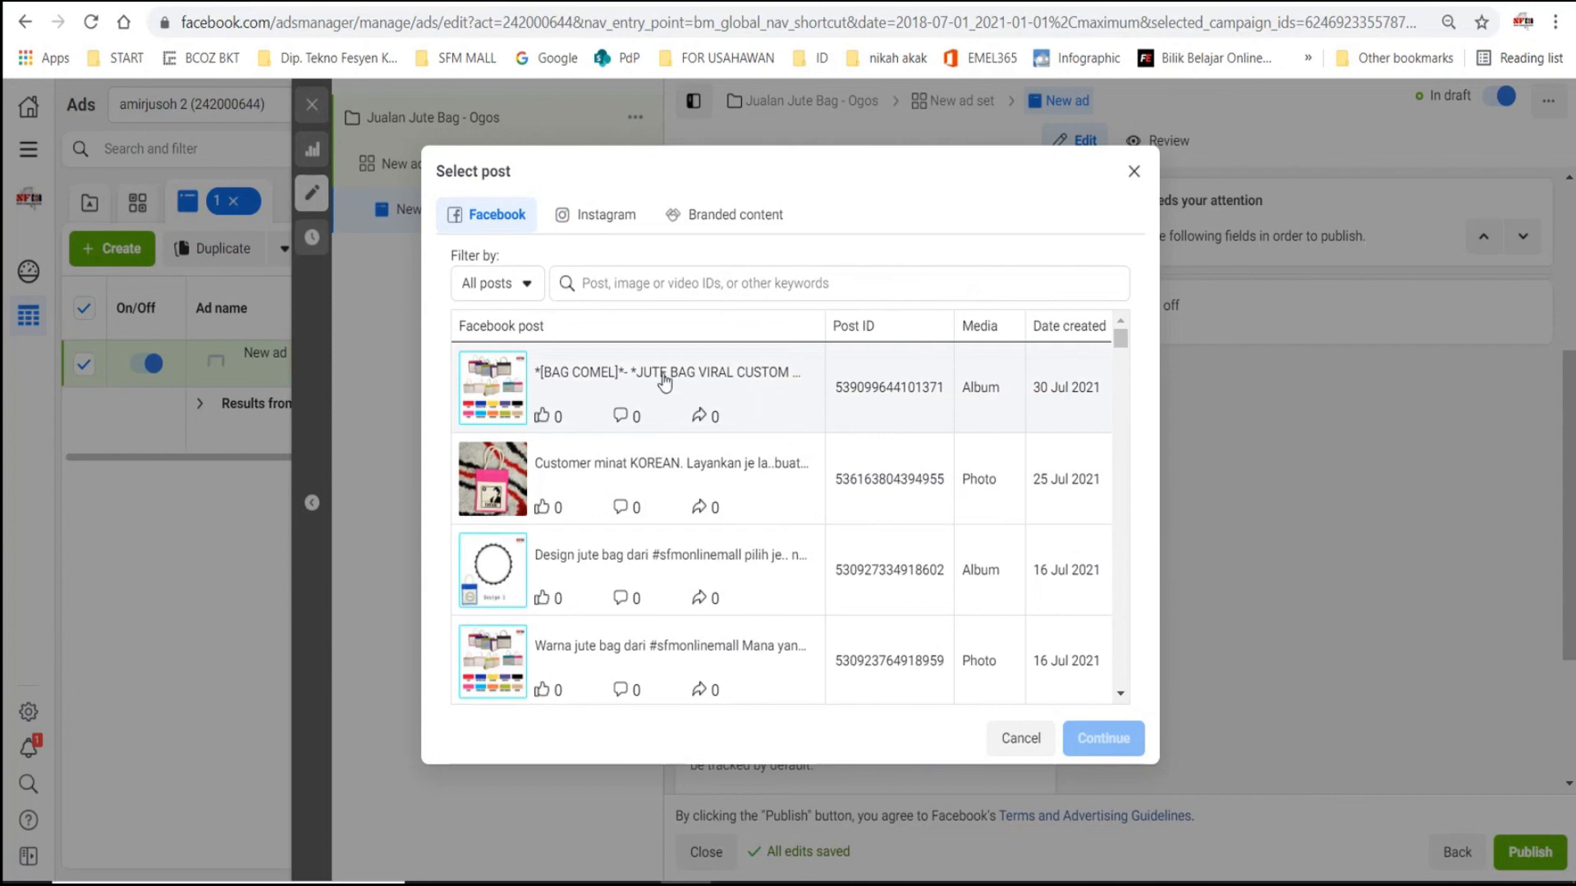
{"action": "left_click", "coordinate": [574, 391]}
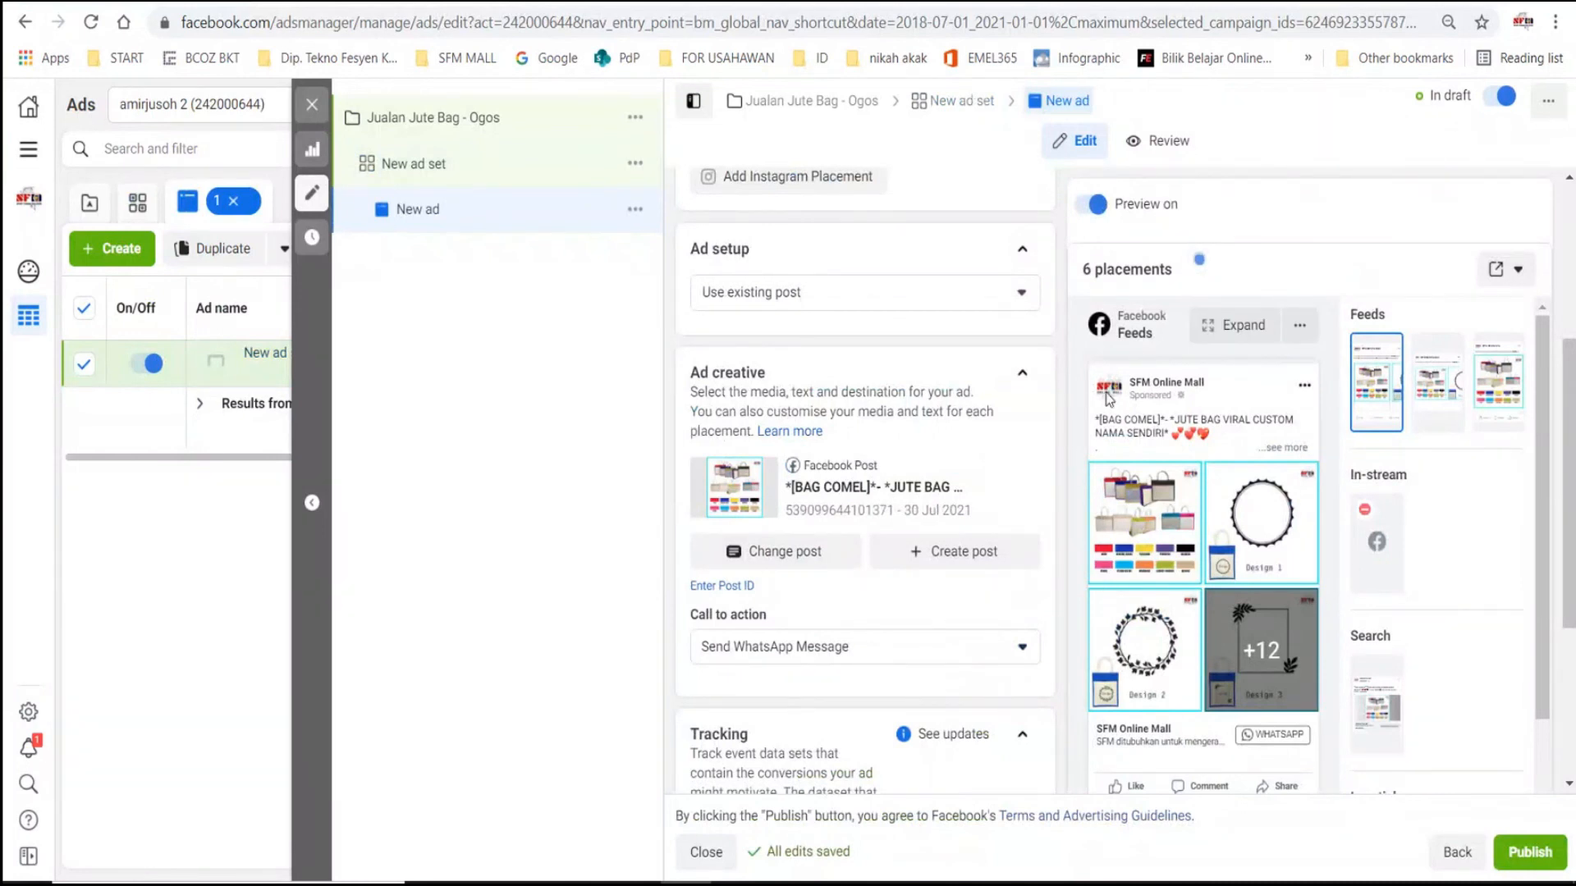
- Review the ad's placement previews, call to action options and tracking settings before publishing
{"action": "scroll", "coordinate": [1453, 483], "scroll_direction": "down", "scroll_amount": 2}
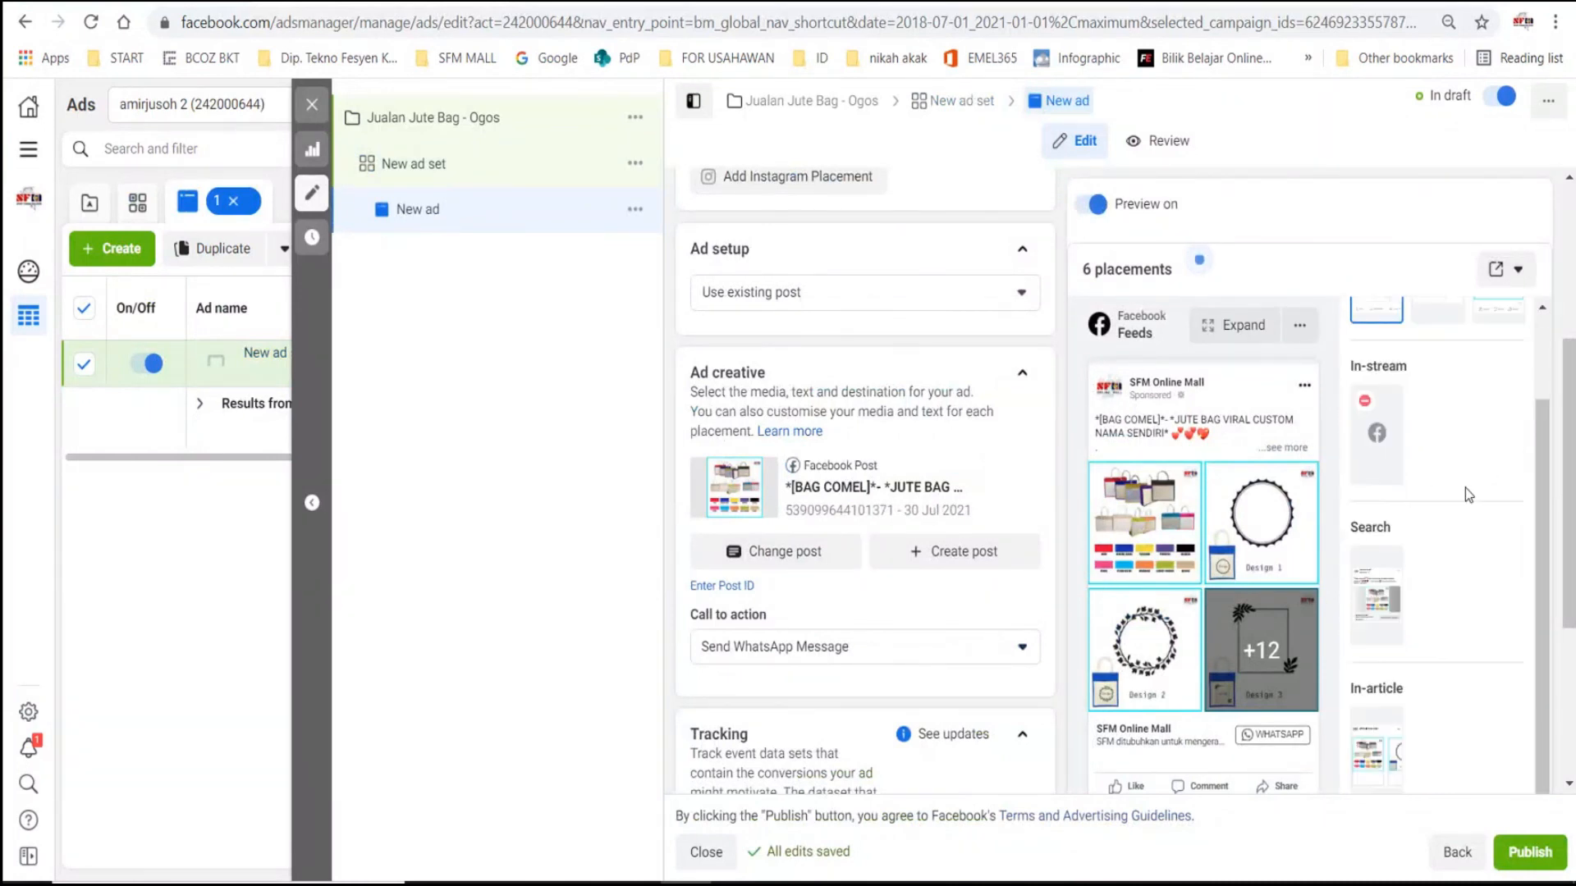
{"action": "scroll", "coordinate": [1307, 563], "scroll_direction": "down", "scroll_amount": 2}
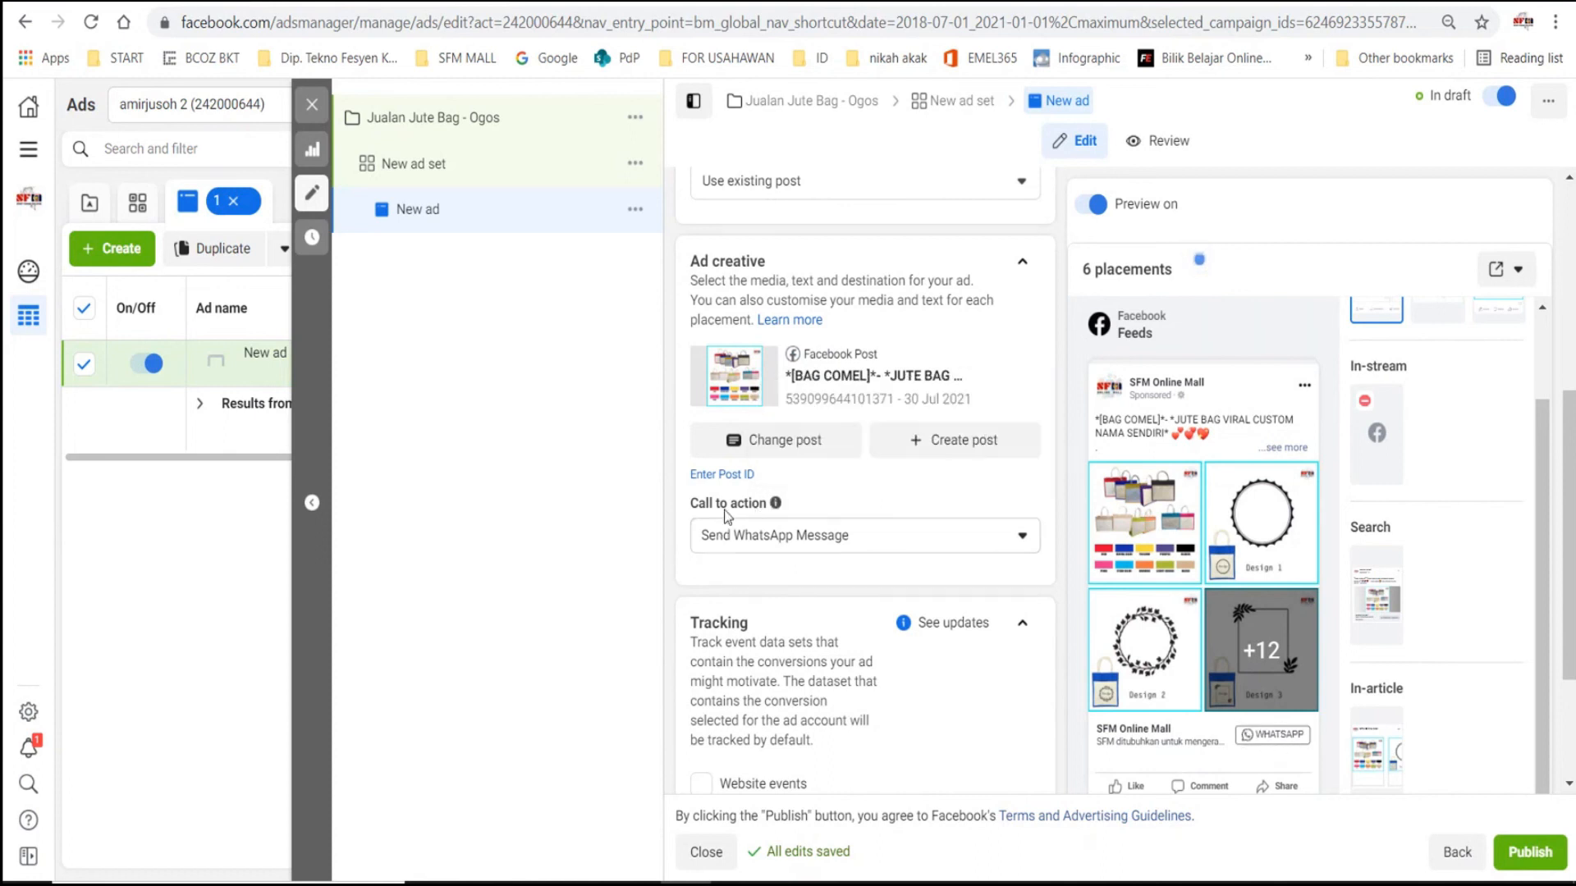
{"action": "left_click", "coordinate": [779, 546]}
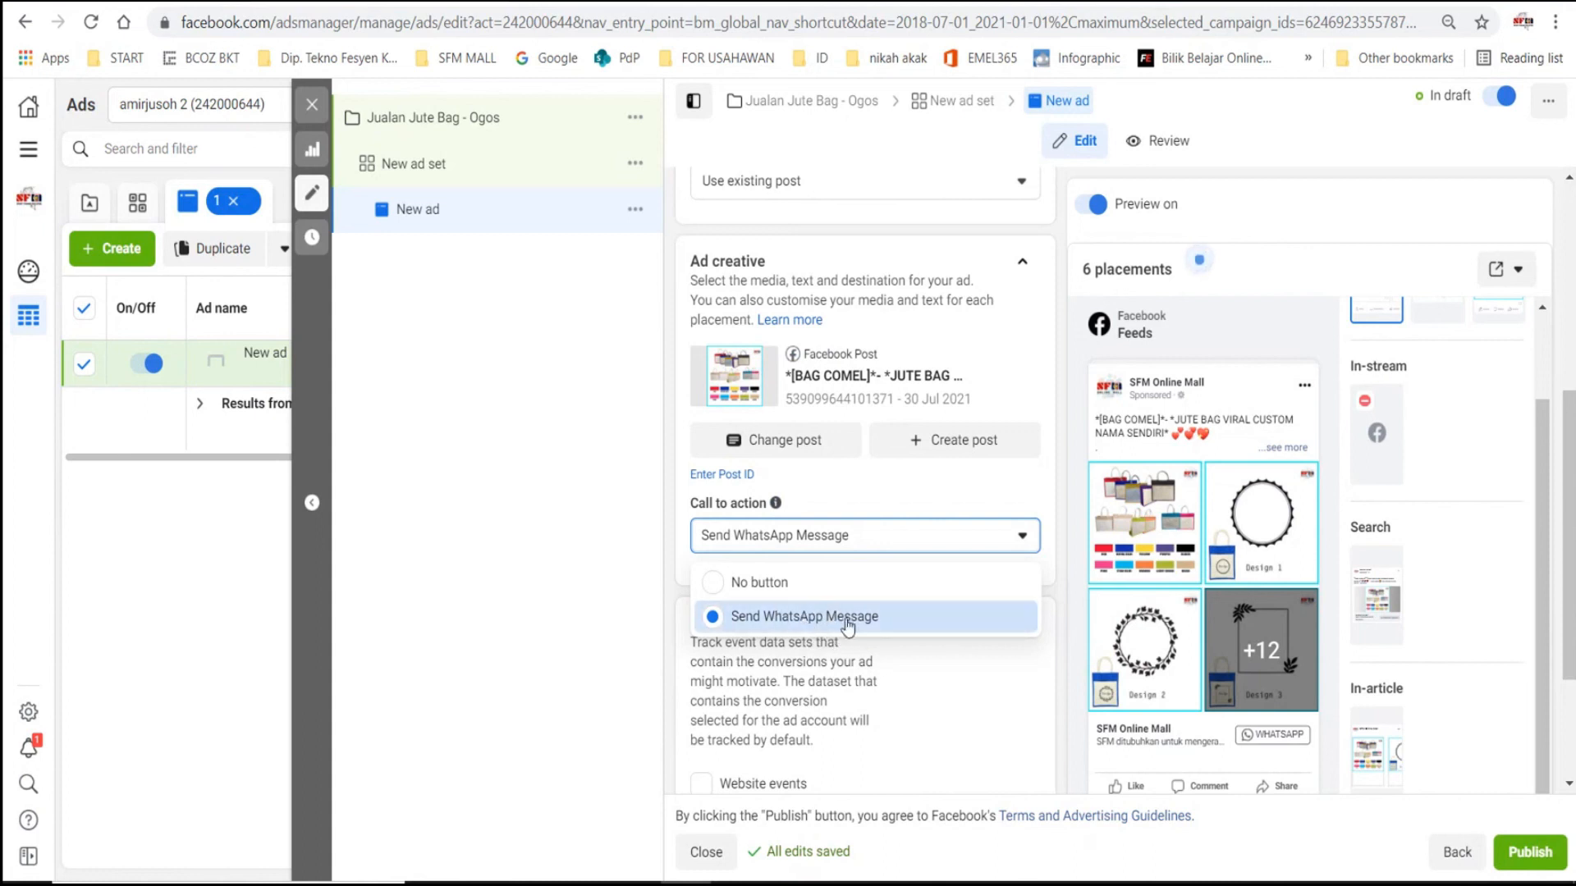
{"action": "left_click", "coordinate": [990, 503]}
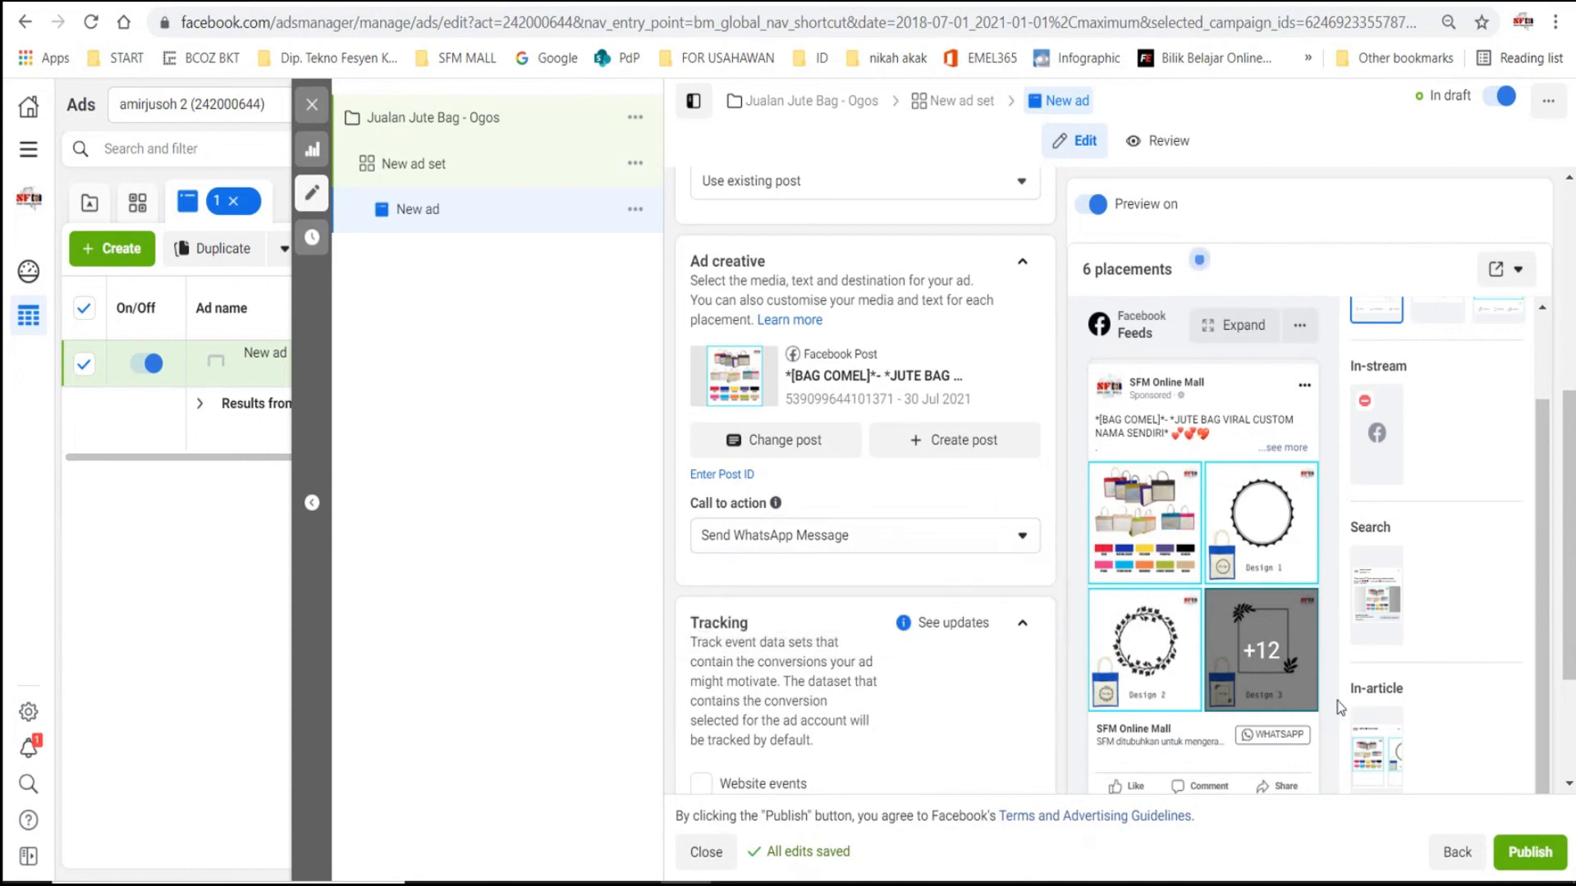
{"action": "scroll", "coordinate": [863, 487], "scroll_direction": "down", "scroll_amount": 3}
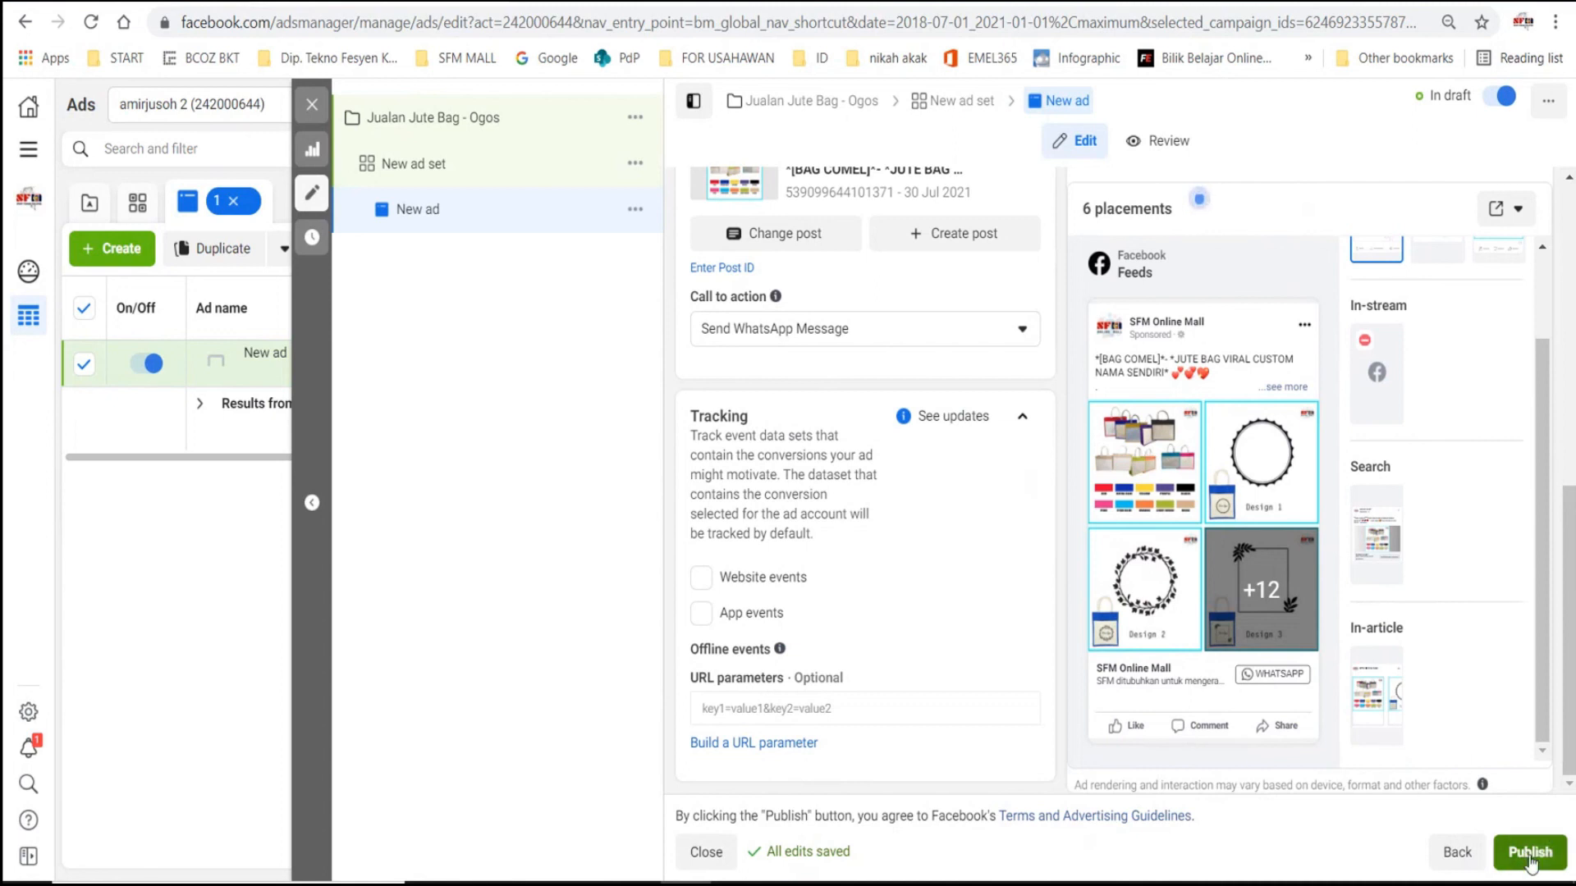
{"action": "scroll", "coordinate": [880, 456], "scroll_direction": "up", "scroll_amount": 5}
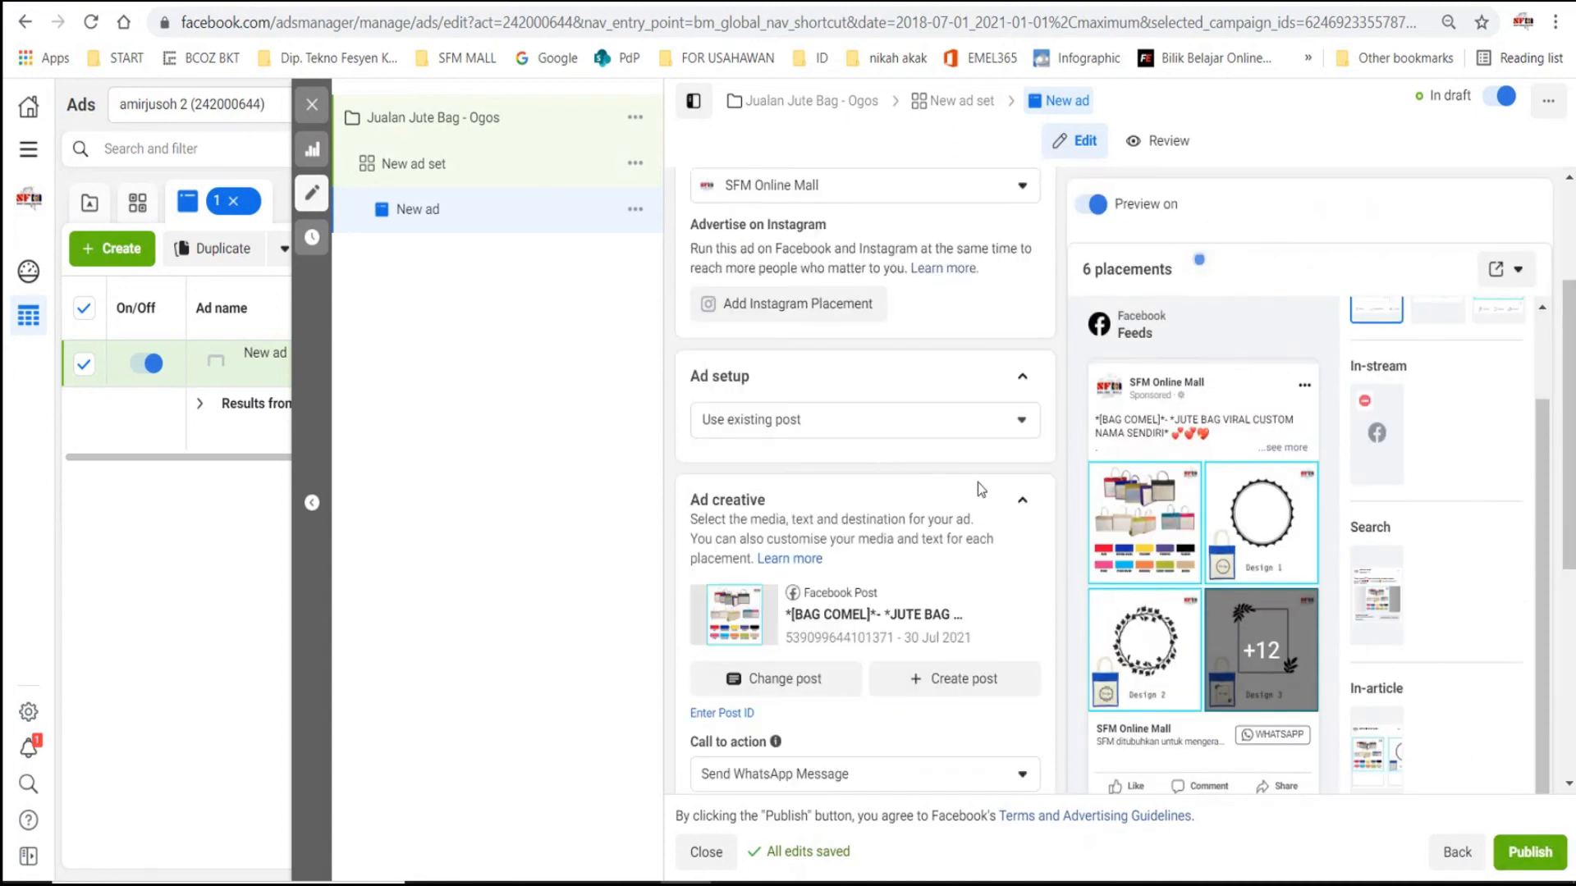